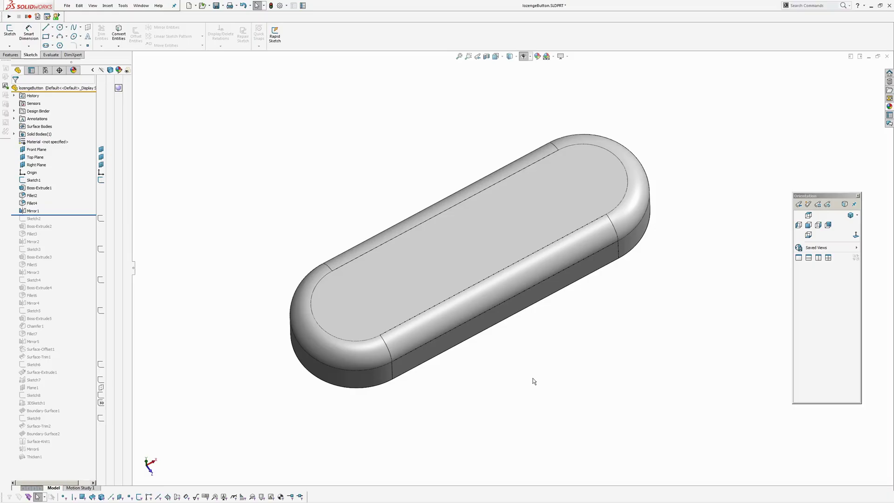
Roll the feature history back to Boss-Extrude1 and forward again through Fillet2 to review how the rounded end is built.
{"action": "middle_click_drag", "start_coordinate": [545, 323], "coordinate": [526, 389]}
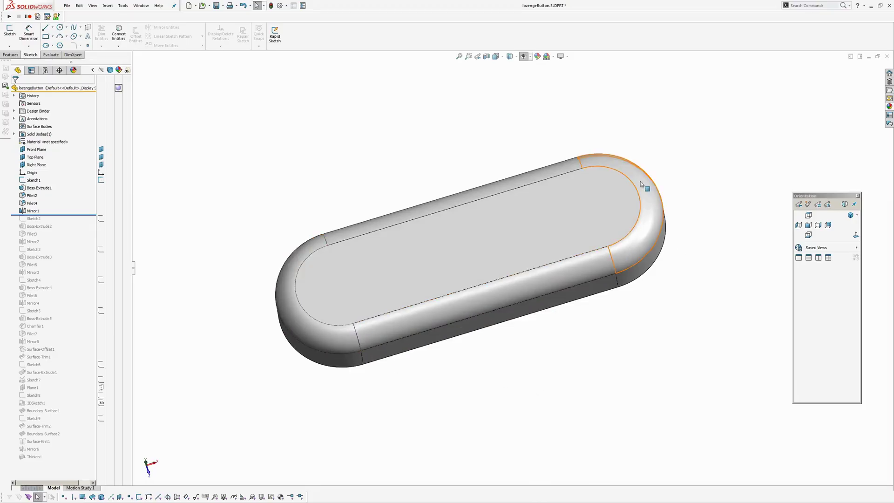
{"action": "middle_click_drag", "start_coordinate": [401, 386], "coordinate": [508, 326]}
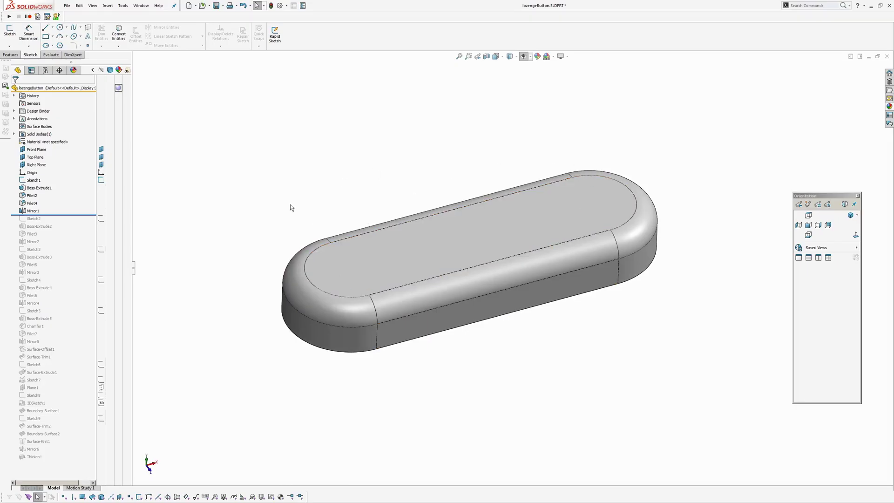
{"action": "left_click_drag", "start_coordinate": [67, 215], "coordinate": [67, 192]}
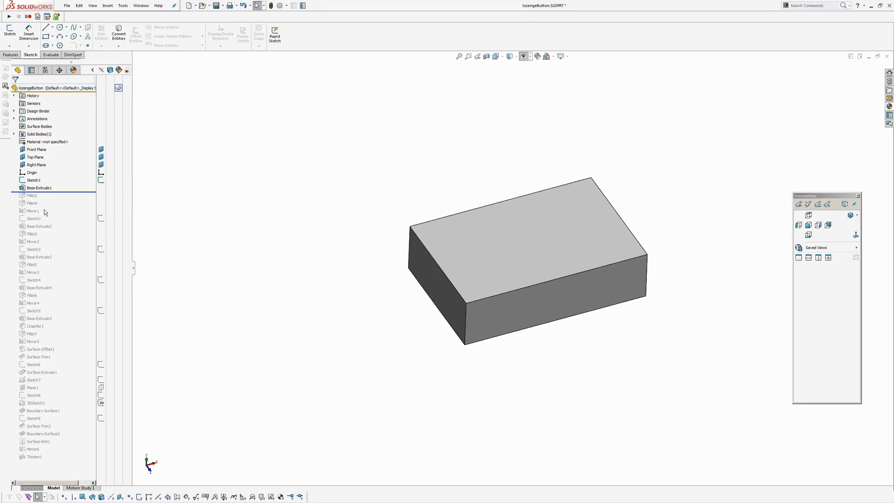
{"action": "left_click_drag", "start_coordinate": [66, 191], "coordinate": [66, 198]}
{"action": "middle_click_drag", "start_coordinate": [587, 261], "coordinate": [505, 275]}
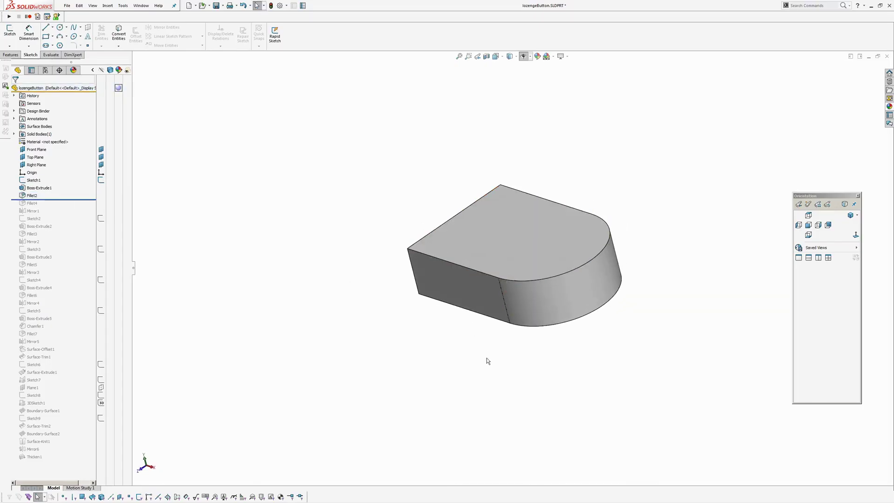
Review the side and center face sets in Fillet2's definition and accept it without changes.
{"action": "left_click", "coordinate": [42, 195]}
{"action": "left_click", "coordinate": [47, 180]}
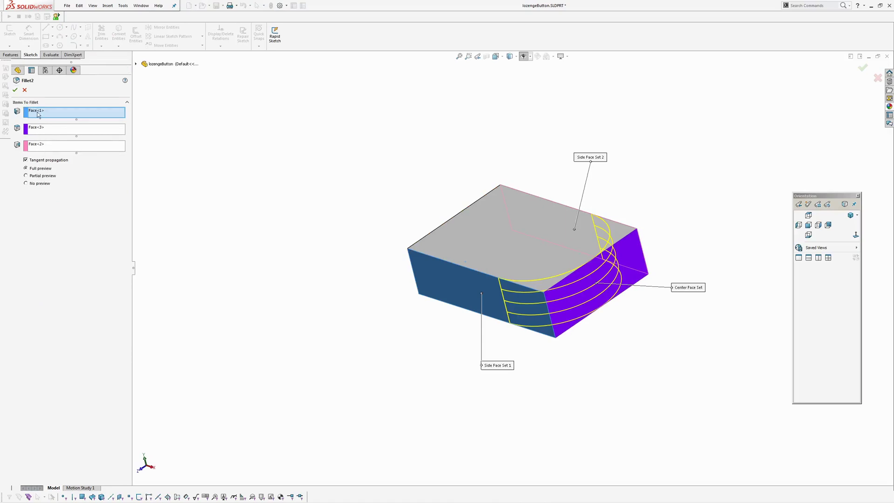
{"action": "left_click", "coordinate": [16, 91]}
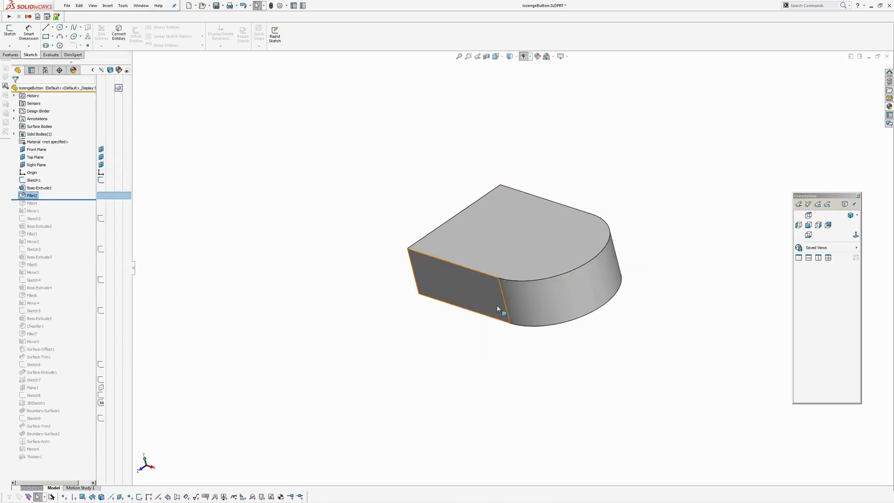
Roll the feature history forward through Mirror1 and display the whole button shaded without edges.
{"action": "middle_click_drag", "start_coordinate": [563, 204], "coordinate": [579, 230]}
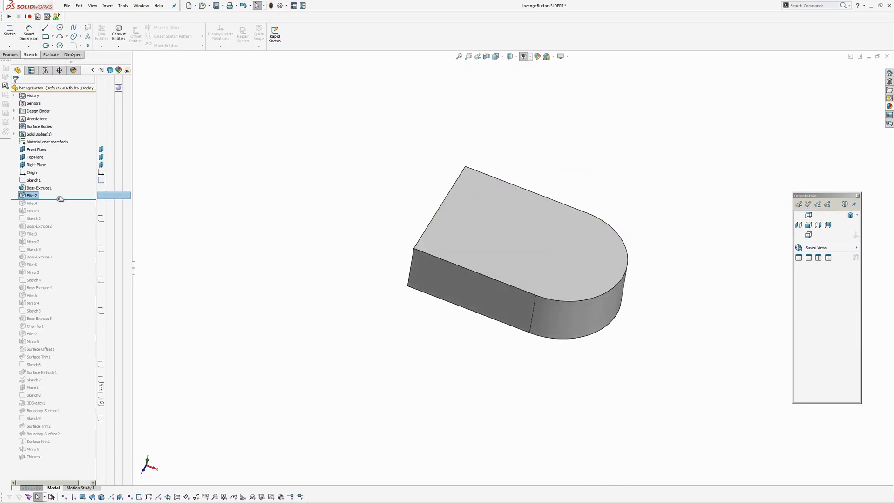
{"action": "left_click_drag", "start_coordinate": [60, 199], "coordinate": [54, 215]}
{"action": "middle_click_drag", "start_coordinate": [353, 309], "coordinate": [479, 277]}
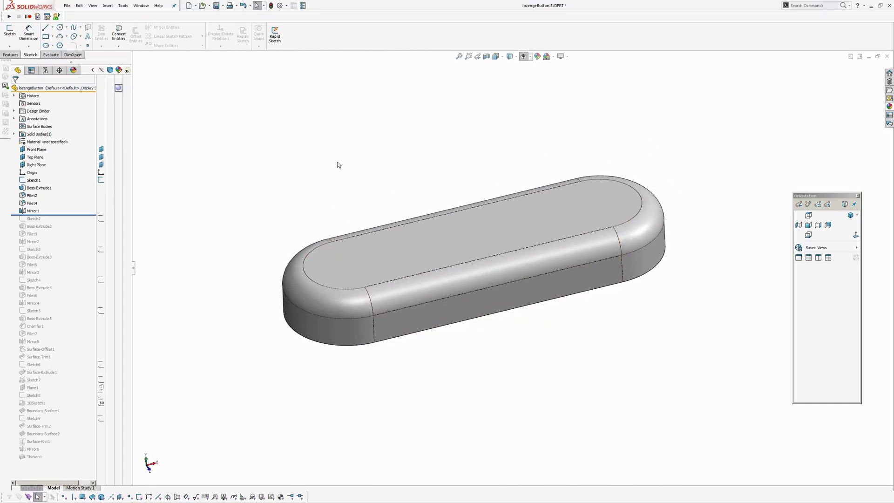
{"action": "left_click", "coordinate": [518, 56]}
{"action": "left_click", "coordinate": [511, 78]}
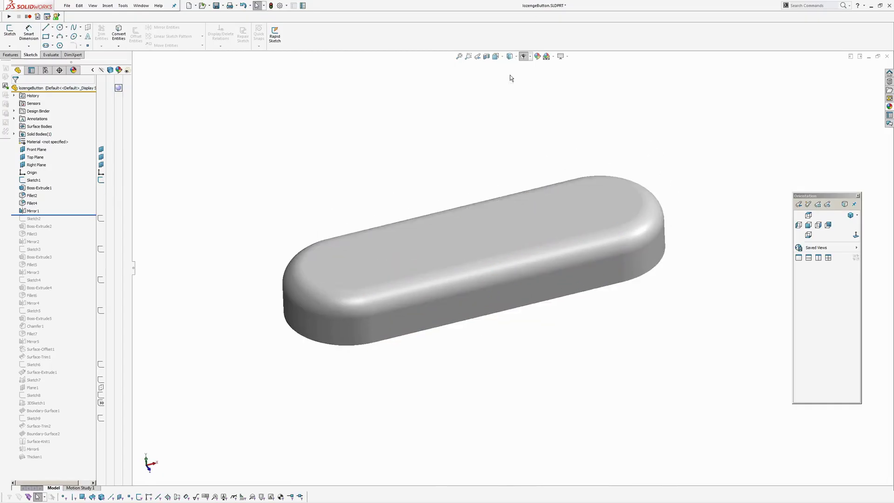
{"action": "middle_click_drag", "start_coordinate": [405, 289], "coordinate": [390, 322]}
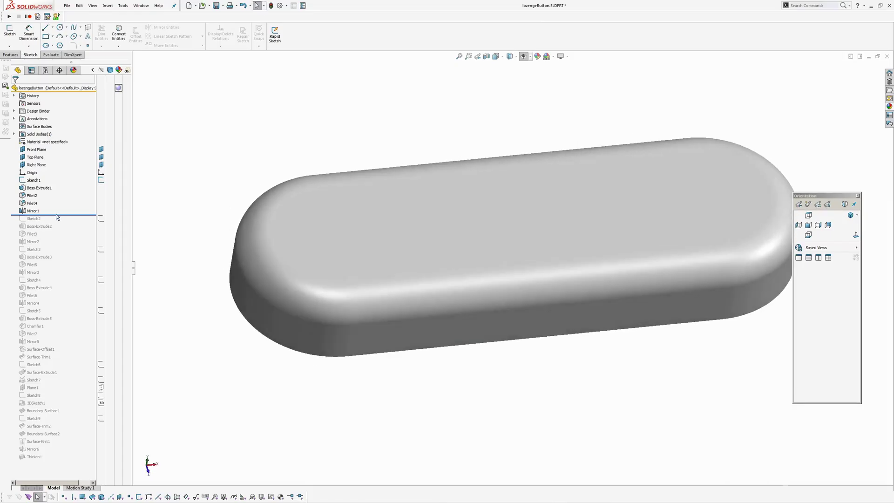
Roll the history back to just after Fillet2 and examine where the rounded end meets the flat sides.
{"action": "left_click_drag", "start_coordinate": [56, 214], "coordinate": [58, 200]}
{"action": "middle_click_drag", "start_coordinate": [521, 296], "coordinate": [424, 175]}
{"action": "scroll", "coordinate": [493, 261], "scroll_direction": "down", "scroll_amount": 3}
{"action": "middle_click_drag", "start_coordinate": [497, 272], "coordinate": [520, 258]}
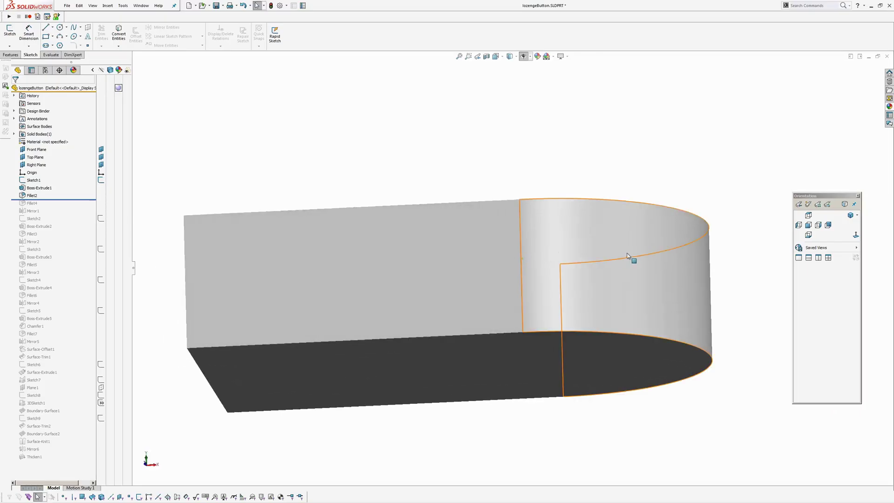
{"action": "middle_click_drag", "start_coordinate": [563, 134], "coordinate": [551, 183]}
{"action": "middle_click_drag", "start_coordinate": [533, 305], "coordinate": [564, 383]}
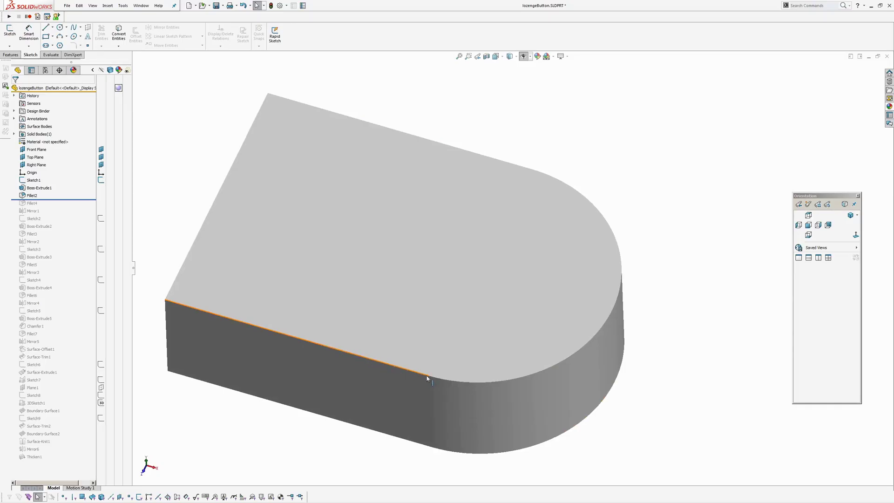
{"action": "middle_click_drag", "start_coordinate": [589, 309], "coordinate": [611, 272], "text": "ctrl"}
{"action": "middle_click_drag", "start_coordinate": [489, 351], "coordinate": [494, 415]}
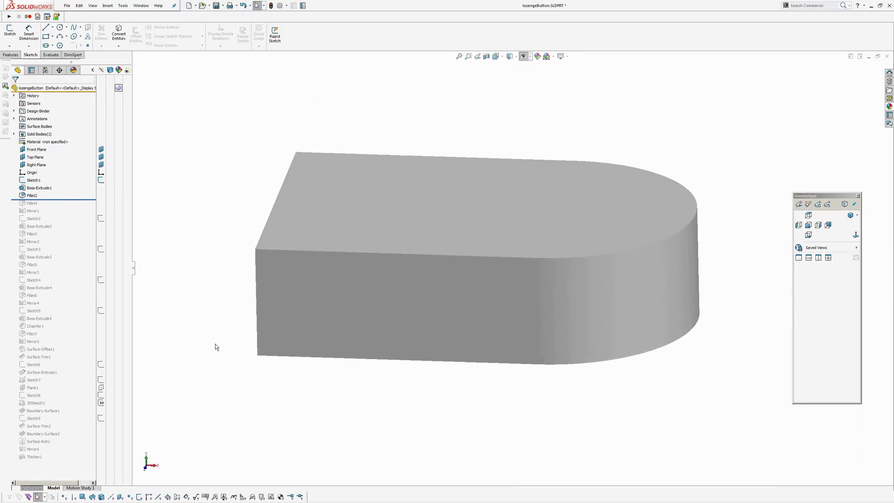
Examine the zebra stripes across the transition between the flat side and the full-round end, and turn them off.
{"action": "key", "text": "z"}
{"action": "middle_click_drag", "start_coordinate": [554, 330], "coordinate": [521, 224]}
{"action": "key", "text": "Return"}
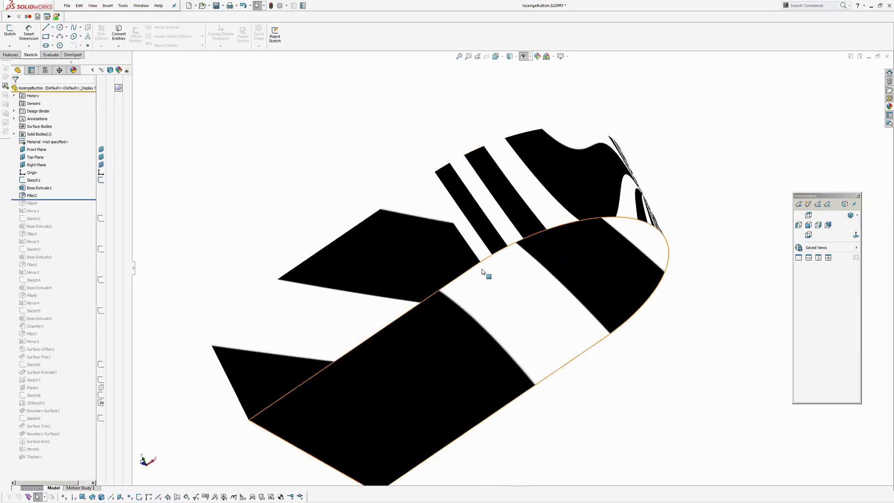
{"action": "scroll", "coordinate": [511, 289], "scroll_direction": "down", "scroll_amount": 4}
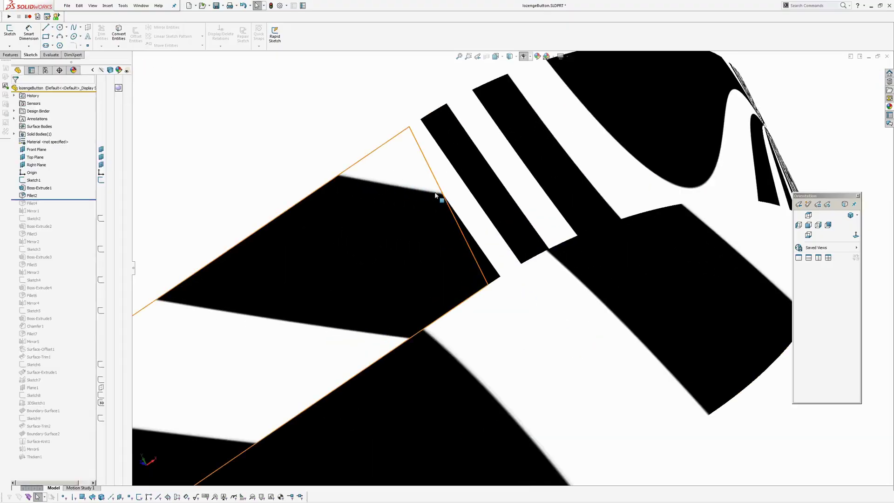
{"action": "middle_click_drag", "start_coordinate": [441, 197], "coordinate": [535, 397]}
{"action": "scroll", "coordinate": [538, 377], "scroll_direction": "up", "scroll_amount": 5}
{"action": "key", "text": "z"}
{"action": "middle_click_drag", "start_coordinate": [519, 366], "coordinate": [525, 373], "text": "ctrl"}
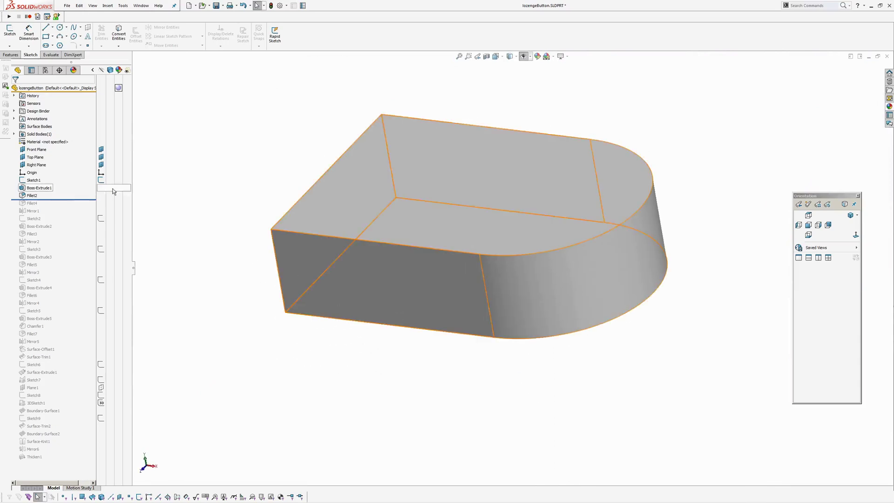
Roll the feature history forward to include Fillet4 on the top edge.
{"action": "left_click_drag", "start_coordinate": [62, 199], "coordinate": [62, 206]}
{"action": "middle_click_drag", "start_coordinate": [472, 271], "coordinate": [447, 363], "text": "ctrl"}
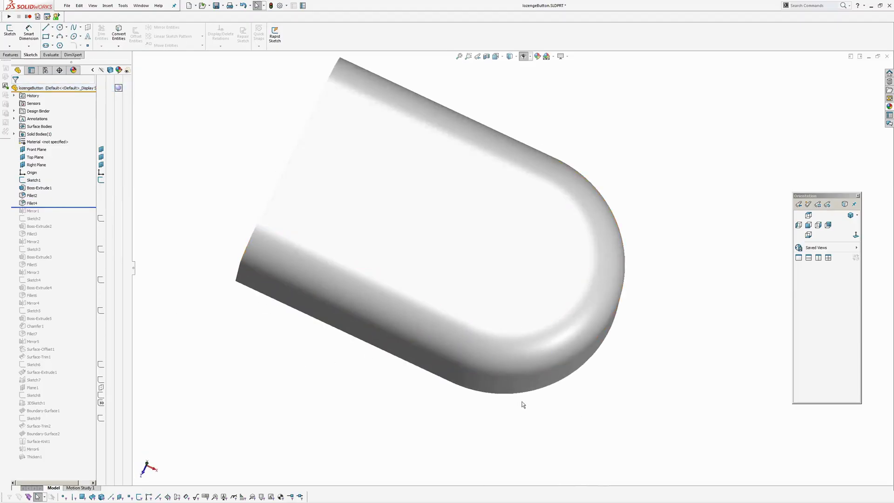
{"action": "mouse_move", "coordinate": [523, 405]}
{"action": "middle_mouse_down"}
{"action": "mouse_move", "coordinate": [479, 431]}
{"action": "mouse_move", "coordinate": [474, 419]}
{"action": "middle_mouse_up"}
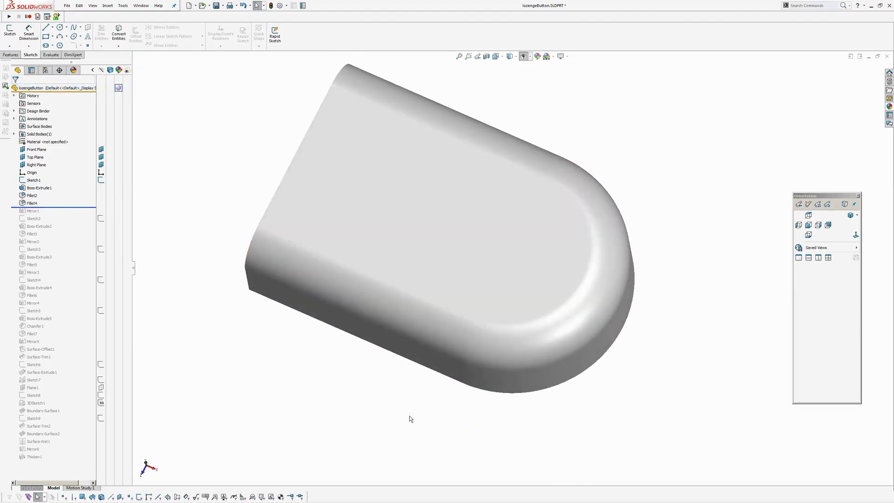
{"action": "middle_click_drag", "start_coordinate": [431, 377], "coordinate": [431, 312]}
Edit Fillet4 on the top edge to use a Curvature Continuous profile.
{"action": "left_click", "coordinate": [414, 277]}
{"action": "left_click", "coordinate": [429, 245]}
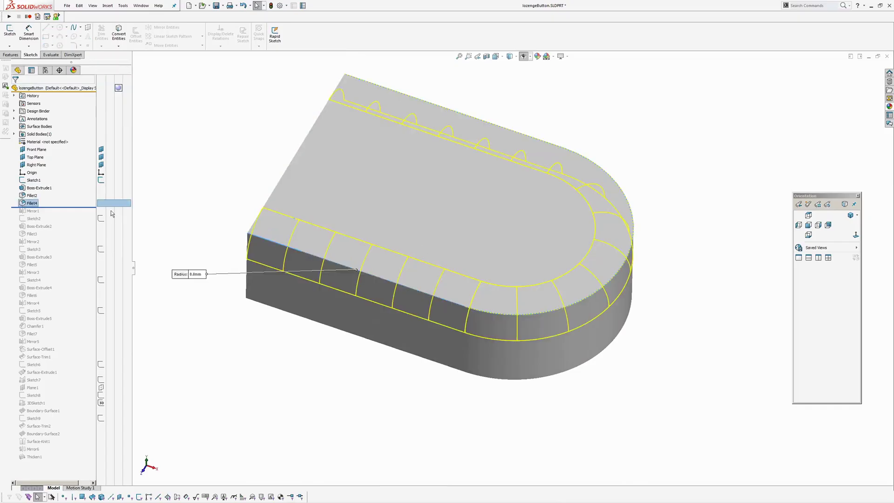
{"action": "left_click", "coordinate": [38, 250]}
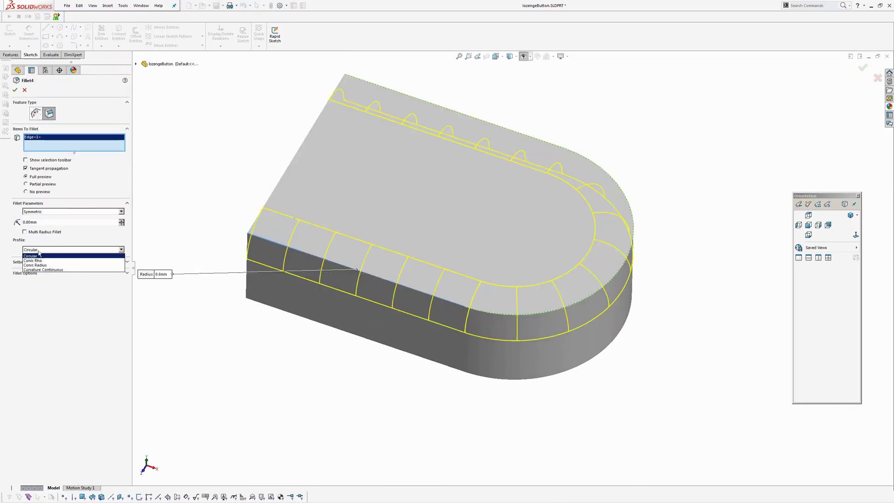
{"action": "left_click", "coordinate": [40, 272]}
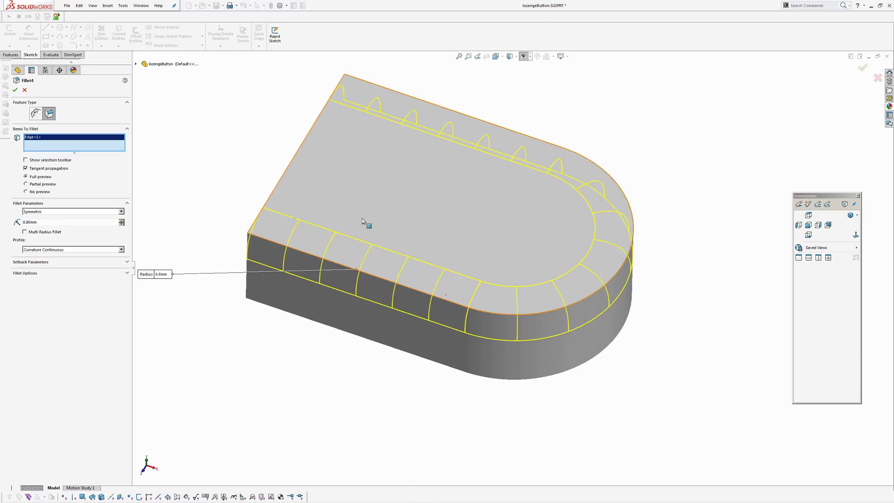
{"action": "key", "text": "Return"}
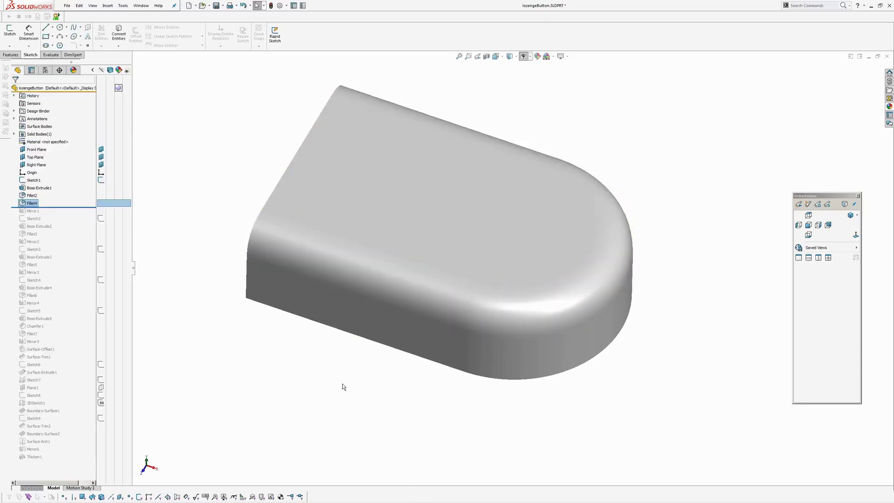
Examine the highlight on the top edge fillet where the straight side runs into the rounded end.
{"action": "mouse_move", "coordinate": [450, 304]}
{"action": "middle_mouse_down"}
{"action": "mouse_move", "coordinate": [473, 337]}
{"action": "mouse_move", "coordinate": [480, 368]}
{"action": "mouse_move", "coordinate": [499, 343]}
{"action": "mouse_move", "coordinate": [499, 197]}
{"action": "mouse_move", "coordinate": [486, 277]}
{"action": "mouse_move", "coordinate": [508, 253]}
{"action": "mouse_move", "coordinate": [581, 288]}
{"action": "mouse_move", "coordinate": [550, 251]}
{"action": "mouse_move", "coordinate": [567, 259]}
{"action": "mouse_move", "coordinate": [540, 249]}
{"action": "middle_mouse_up"}
{"action": "scroll", "coordinate": [568, 275], "scroll_direction": "down", "scroll_amount": 5}
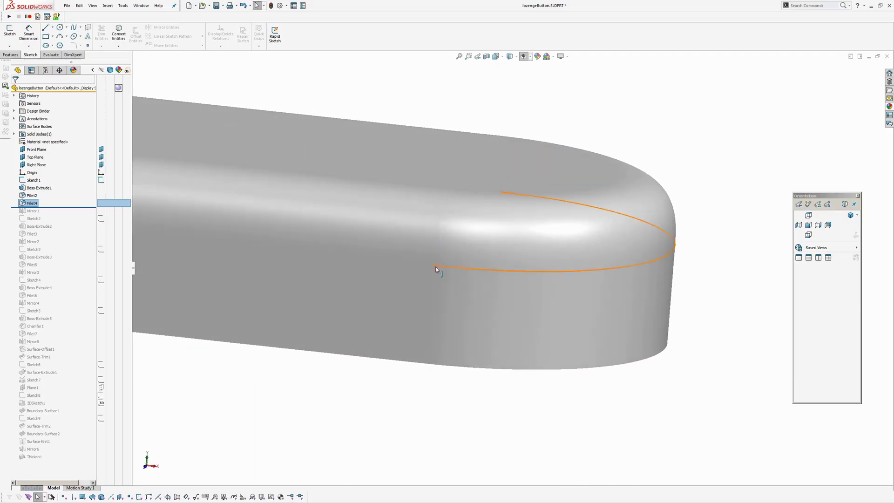
{"action": "middle_click_drag", "start_coordinate": [432, 265], "coordinate": [460, 260]}
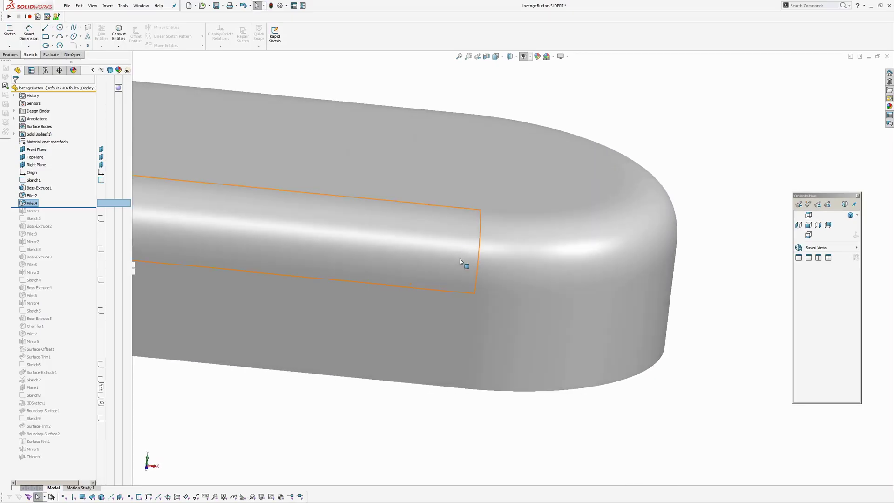
{"action": "left_click", "coordinate": [471, 428]}
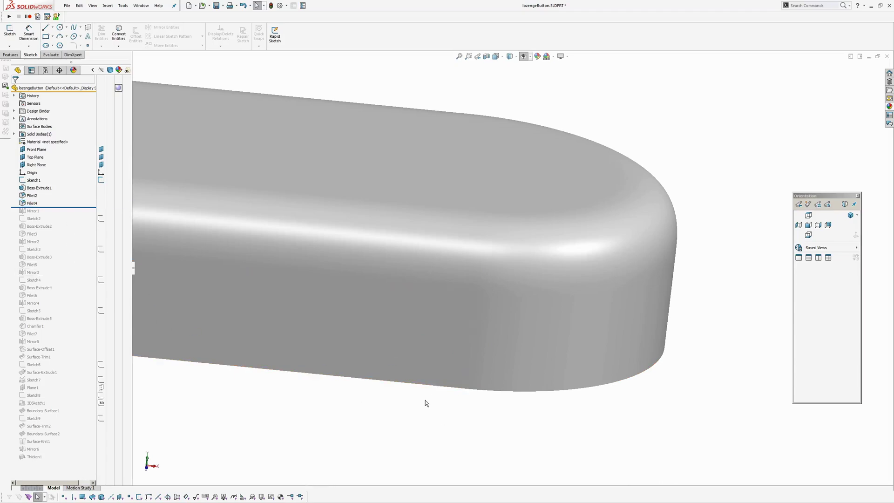
{"action": "scroll", "coordinate": [424, 400], "scroll_direction": "up", "scroll_amount": 1}
Check the curvature-continuous fillet and the side transition with zebra stripes, and leave the stripe display.
{"action": "key", "text": "shift+z"}
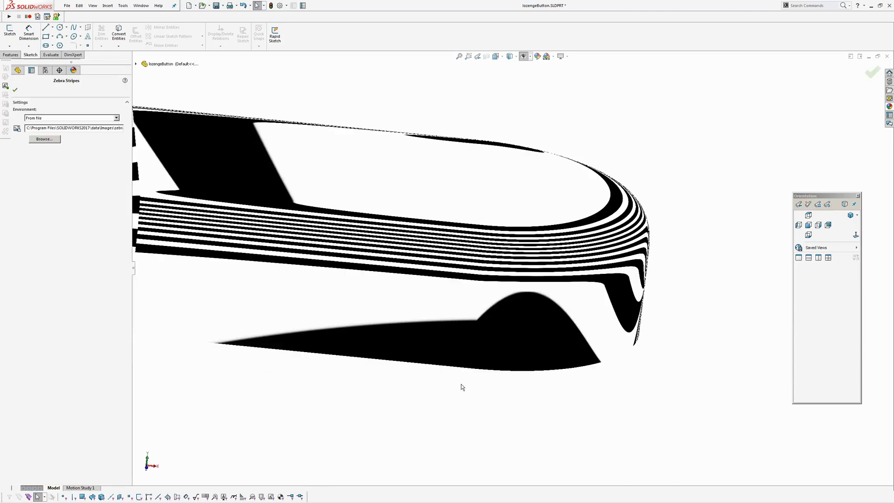
{"action": "middle_click_drag", "start_coordinate": [501, 339], "coordinate": [512, 311]}
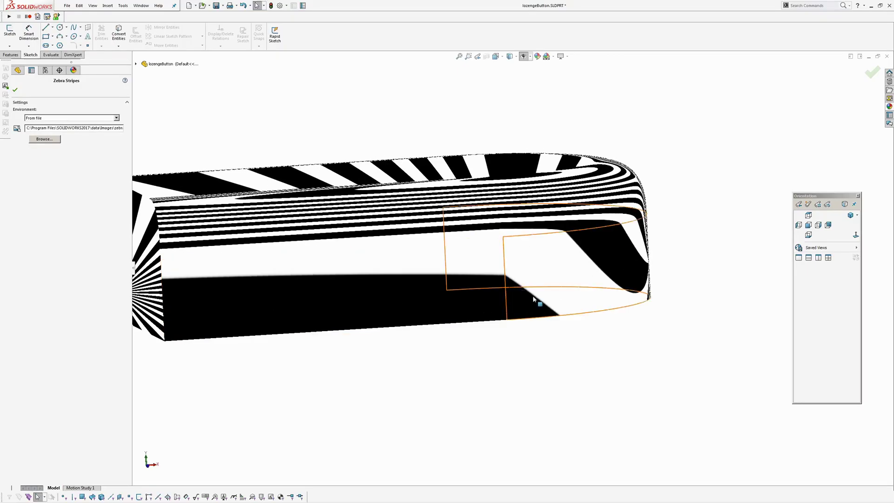
{"action": "scroll", "coordinate": [510, 262], "scroll_direction": "up", "scroll_amount": 3}
{"action": "middle_click_drag", "start_coordinate": [509, 256], "coordinate": [506, 349]}
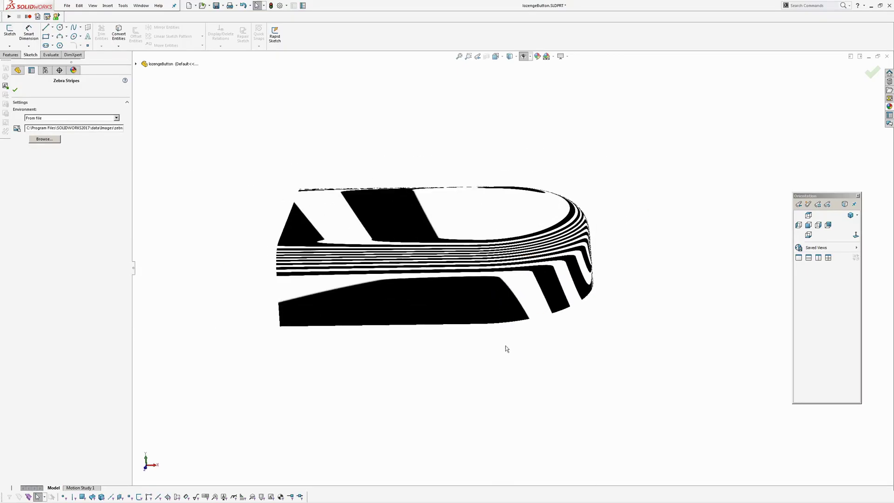
{"action": "key", "text": "Escape"}
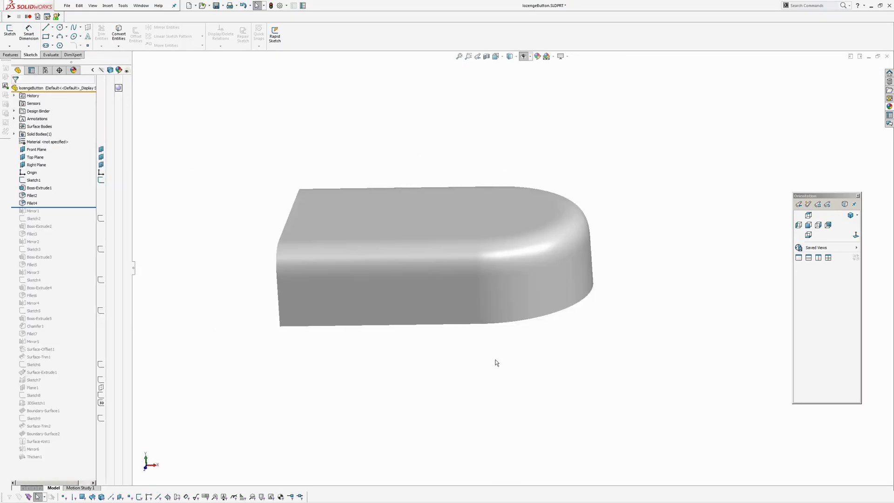
Roll the feature history forward through Mirror1 and Sketch2.
{"action": "left_click", "coordinate": [31, 203]}
{"action": "left_click", "coordinate": [203, 181]}
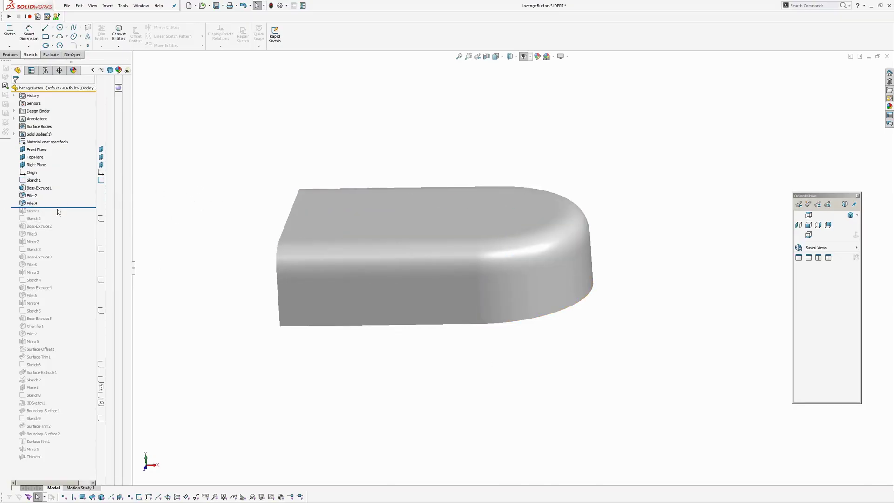
{"action": "left_click_drag", "start_coordinate": [61, 207], "coordinate": [61, 214]}
{"action": "scroll", "coordinate": [265, 243], "scroll_direction": "up", "scroll_amount": 3}
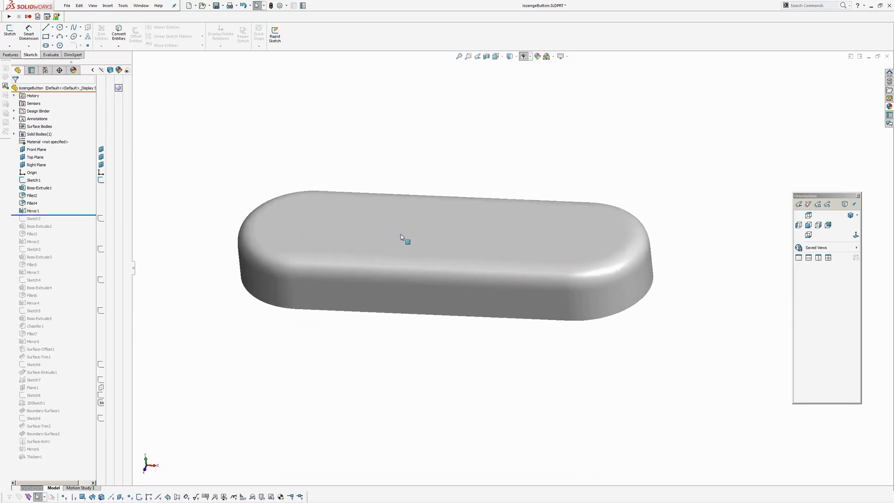
{"action": "middle_click_drag", "start_coordinate": [401, 239], "coordinate": [312, 359]}
{"action": "left_click_drag", "start_coordinate": [65, 215], "coordinate": [64, 223]}
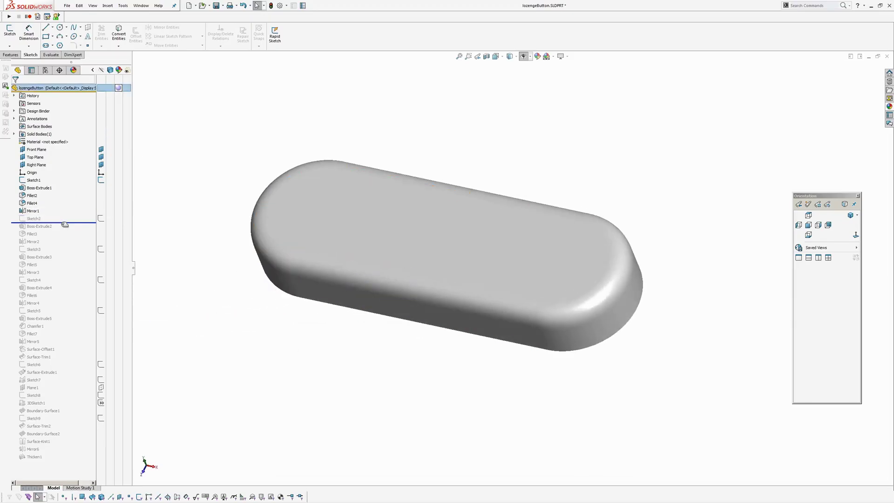
Hide the Mirror1 solid body and open Sketch2 for editing.
{"action": "left_click", "coordinate": [14, 134]}
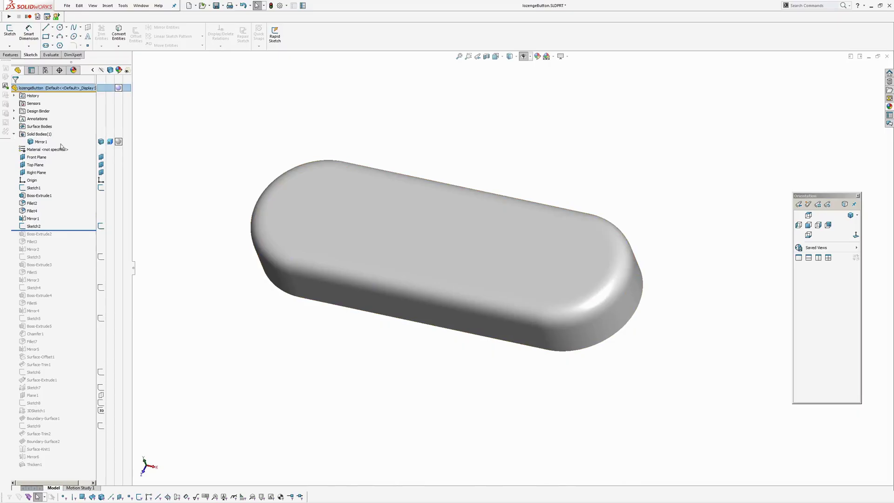
{"action": "left_click", "coordinate": [101, 141]}
{"action": "left_click", "coordinate": [34, 228]}
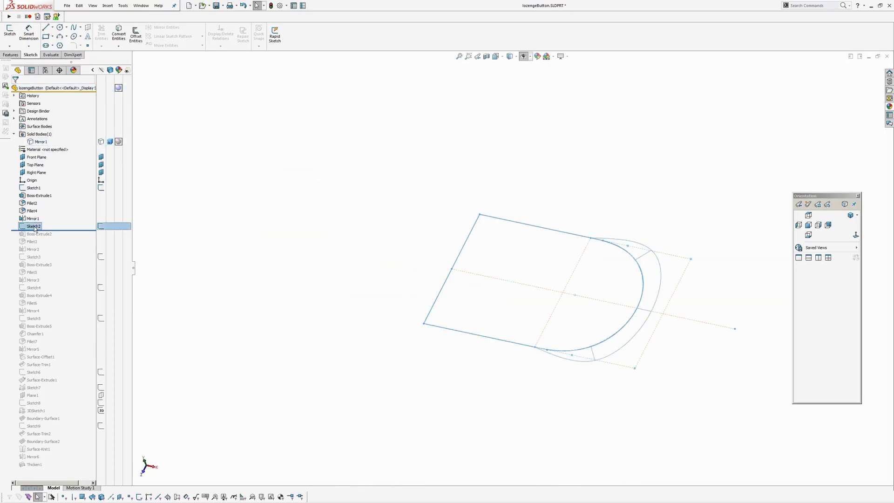
{"action": "left_click", "coordinate": [41, 210]}
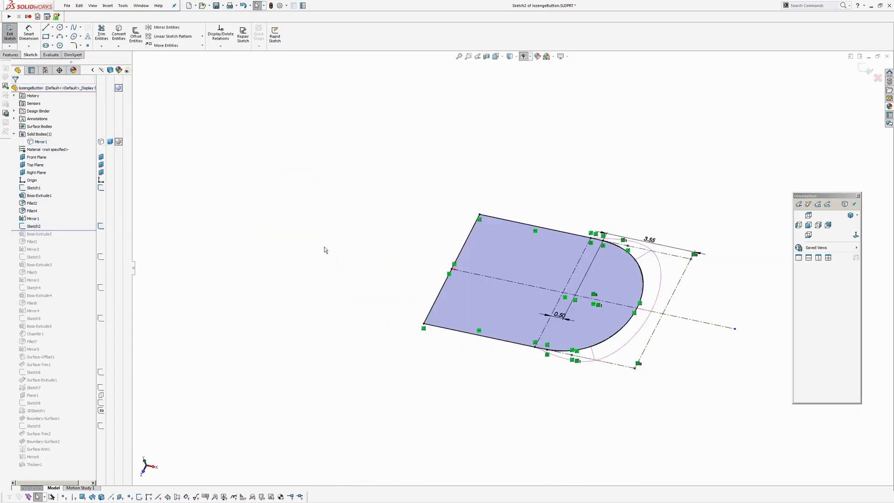
View the sketch face-on and compare the construction arc with the spline outline along the rounded end.
{"action": "left_click", "coordinate": [856, 235]}
{"action": "scroll", "coordinate": [714, 279], "scroll_direction": "down", "scroll_amount": 6}
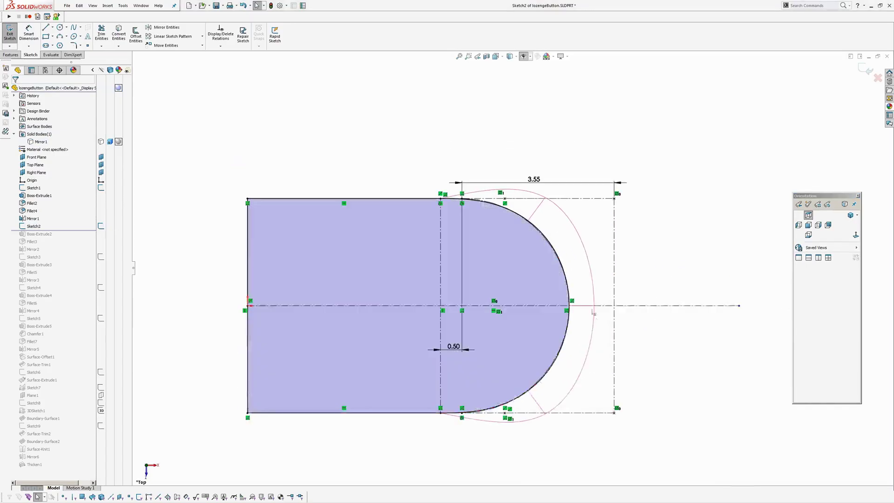
{"action": "scroll", "coordinate": [518, 235], "scroll_direction": "down", "scroll_amount": 5}
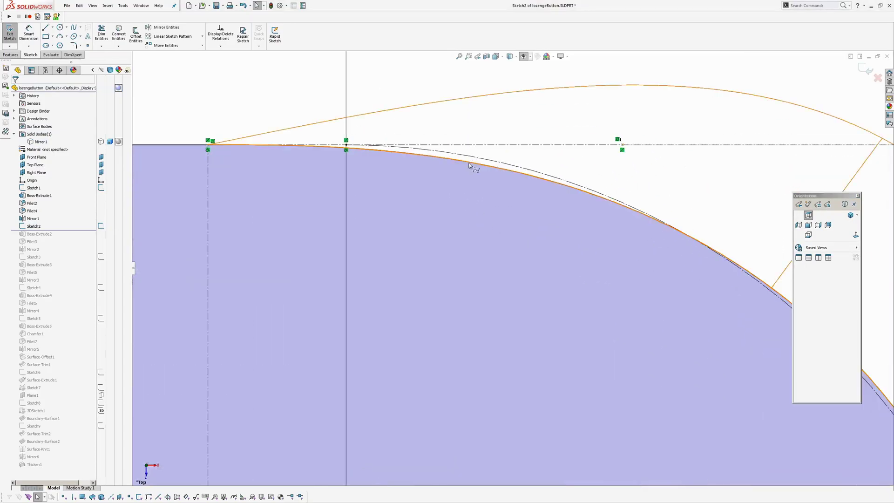
{"action": "left_click", "coordinate": [472, 159]}
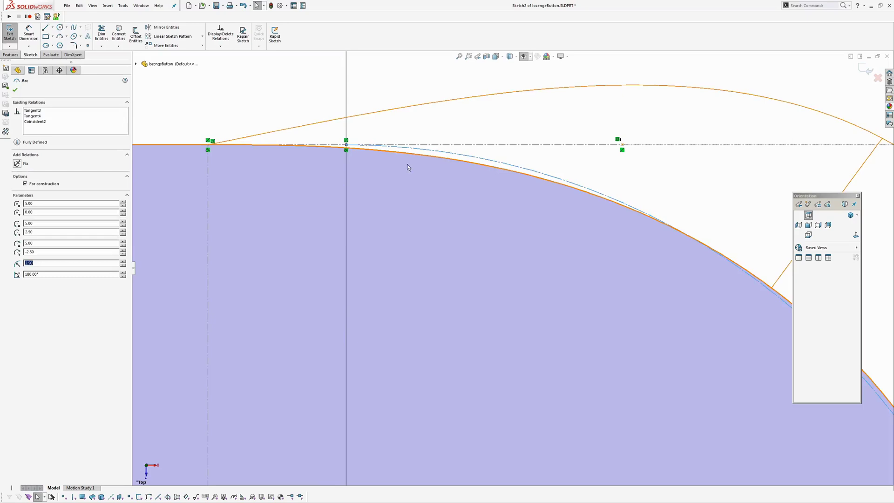
{"action": "scroll", "coordinate": [555, 203], "scroll_direction": "up", "scroll_amount": 3}
{"action": "scroll", "coordinate": [556, 203], "scroll_direction": "up", "scroll_amount": 4}
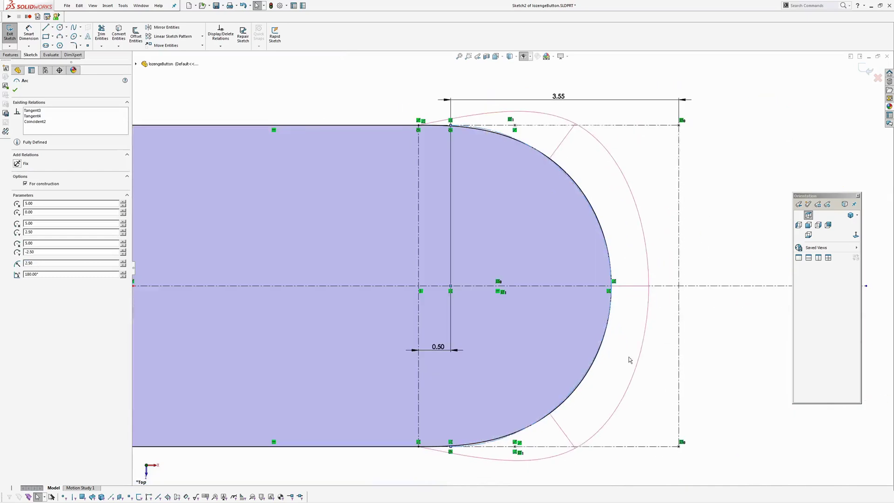
{"action": "middle_click_drag", "start_coordinate": [415, 480], "coordinate": [419, 420], "text": "ctrl"}
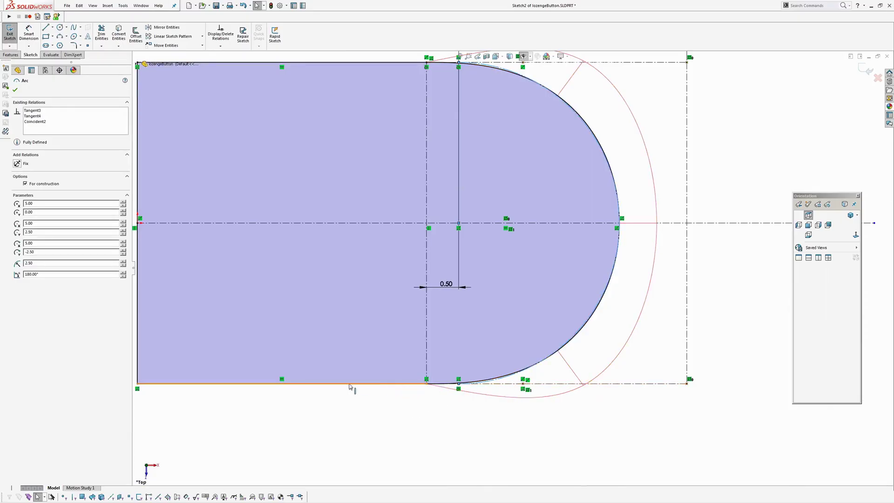
{"action": "middle_click_drag", "start_coordinate": [334, 380], "coordinate": [346, 428], "text": "ctrl"}
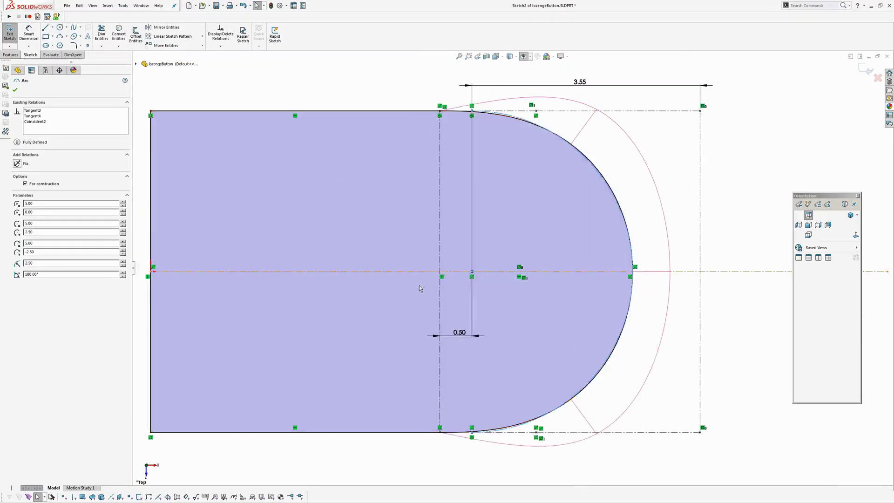
{"action": "scroll", "coordinate": [419, 286], "scroll_direction": "up", "scroll_amount": 1}
{"action": "left_click", "coordinate": [660, 202]}
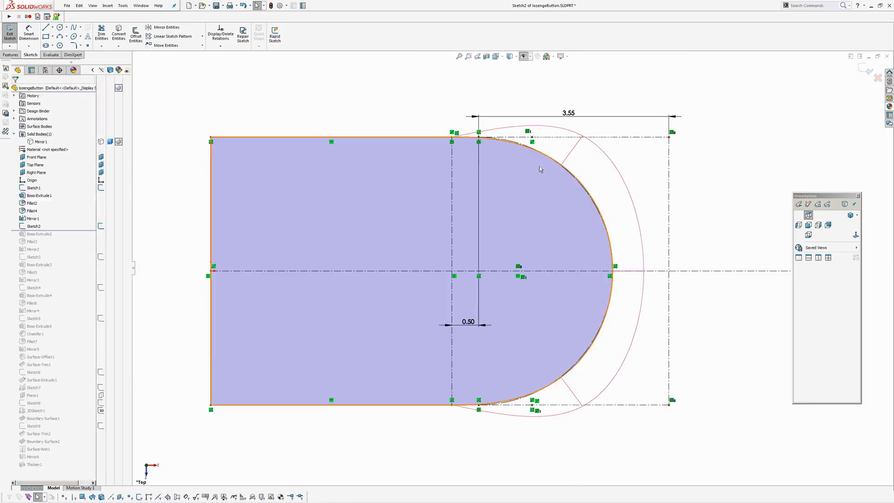
Examine where the spline leaves the upper straight side relative to the construction arc's tangent point.
{"action": "scroll", "coordinate": [540, 169], "scroll_direction": "down", "scroll_amount": 5}
{"action": "left_click", "coordinate": [520, 182]}
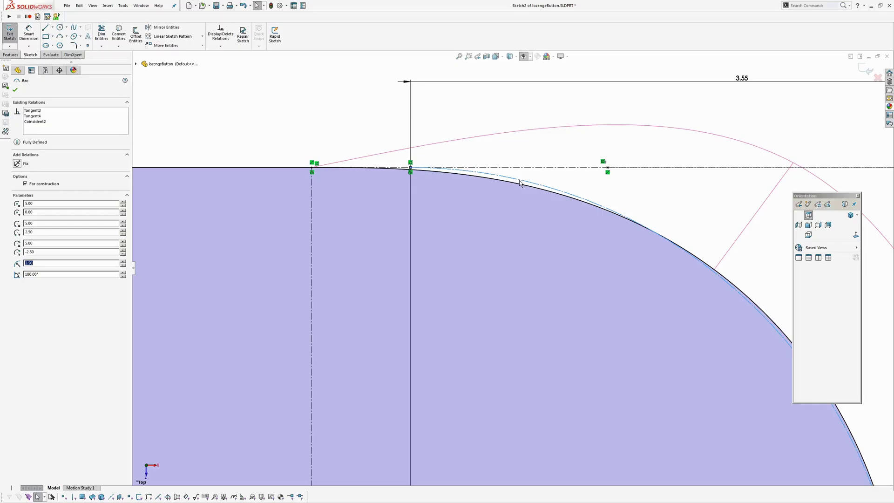
{"action": "scroll", "coordinate": [518, 180], "scroll_direction": "up", "scroll_amount": 2}
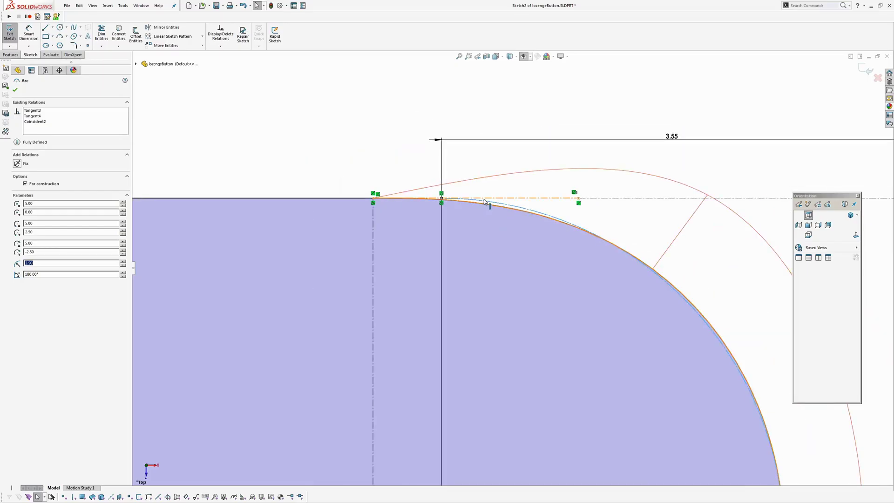
{"action": "scroll", "coordinate": [489, 220], "scroll_direction": "up", "scroll_amount": 2}
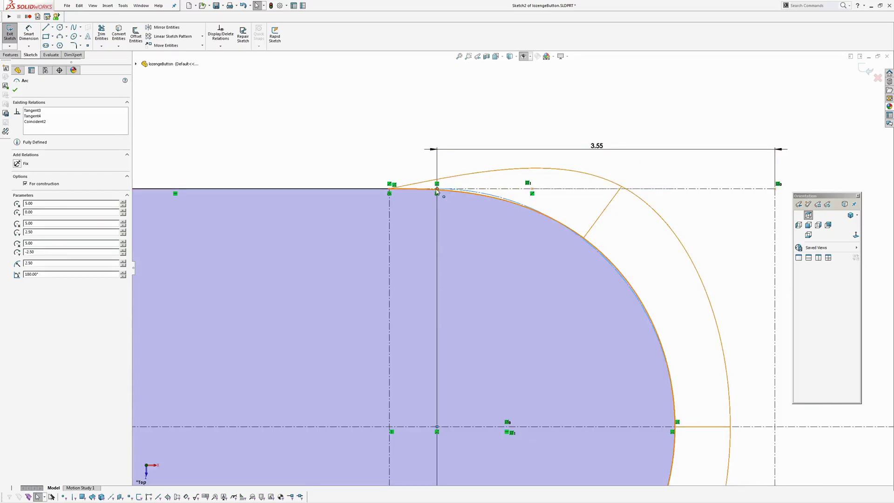
{"action": "left_click", "coordinate": [414, 156]}
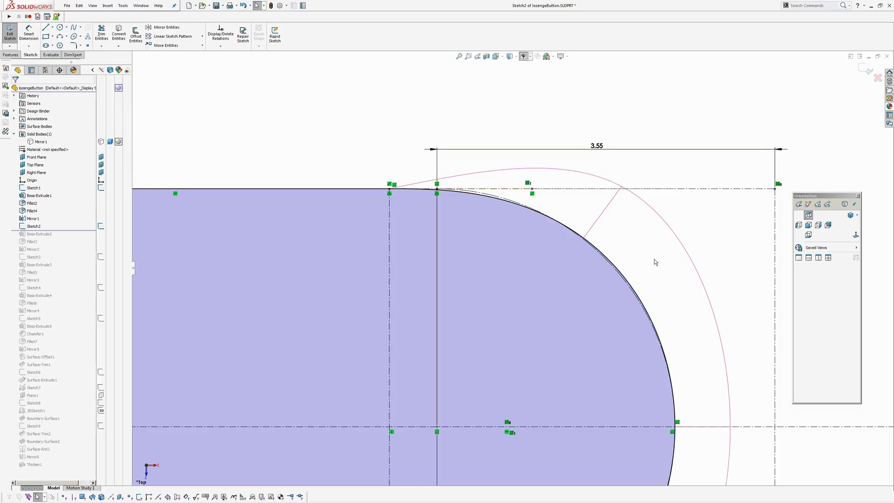
{"action": "scroll", "coordinate": [654, 259], "scroll_direction": "up", "scroll_amount": 2}
{"action": "scroll", "coordinate": [595, 249], "scroll_direction": "down", "scroll_amount": 2}
{"action": "scroll", "coordinate": [594, 248], "scroll_direction": "up", "scroll_amount": 2}
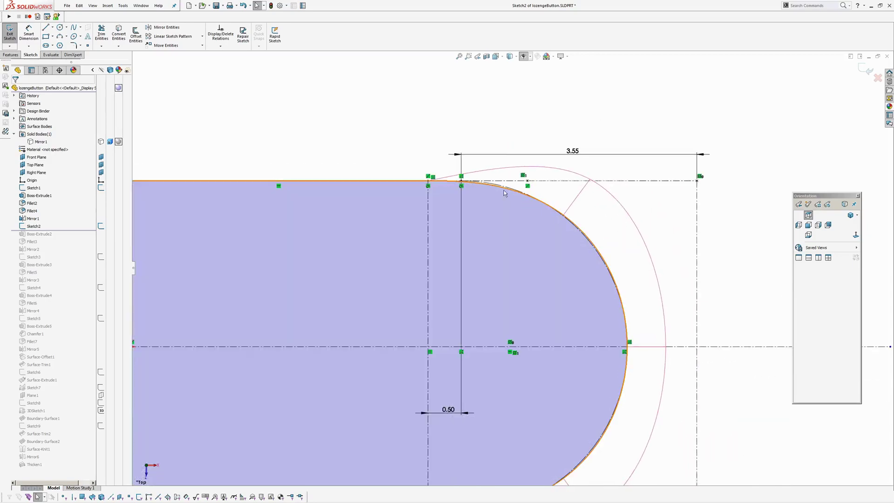
Inspect the properties and curvature comb of the style spline that forms the rounded end.
{"action": "left_click", "coordinate": [504, 190]}
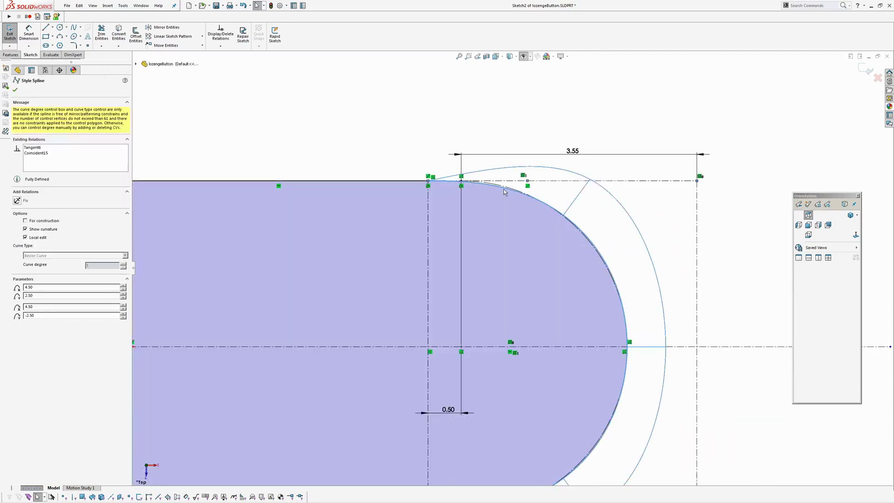
{"action": "left_click", "coordinate": [423, 135]}
{"action": "mouse_move", "coordinate": [527, 224]}
{"action": "middle_mouse_down"}
{"action": "mouse_move", "coordinate": [542, 200]}
{"action": "mouse_move", "coordinate": [524, 165]}
{"action": "middle_mouse_up"}
{"action": "scroll", "coordinate": [561, 274], "scroll_direction": "up", "scroll_amount": 3}
{"action": "middle_click_drag", "start_coordinate": [563, 279], "coordinate": [582, 250]}
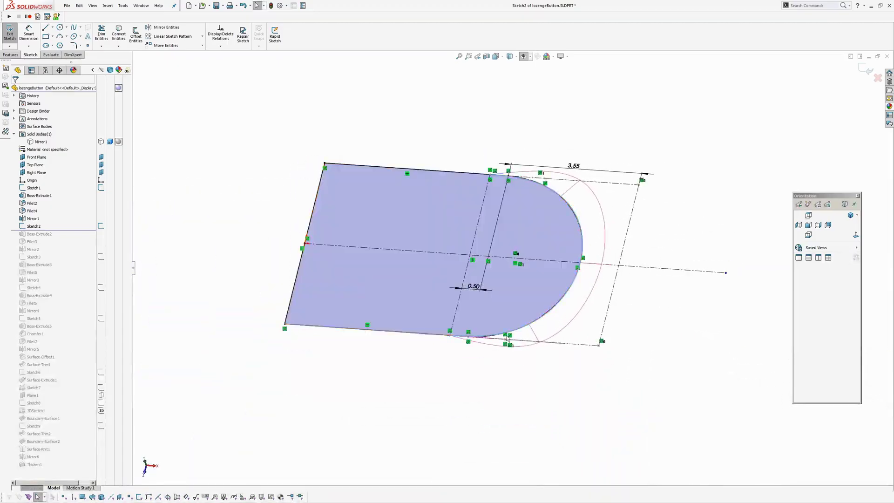
Inspect the style spline's control vertices along the lower tangent line and its outer control polygon edge.
{"action": "scroll", "coordinate": [507, 342], "scroll_direction": "down", "scroll_amount": 4}
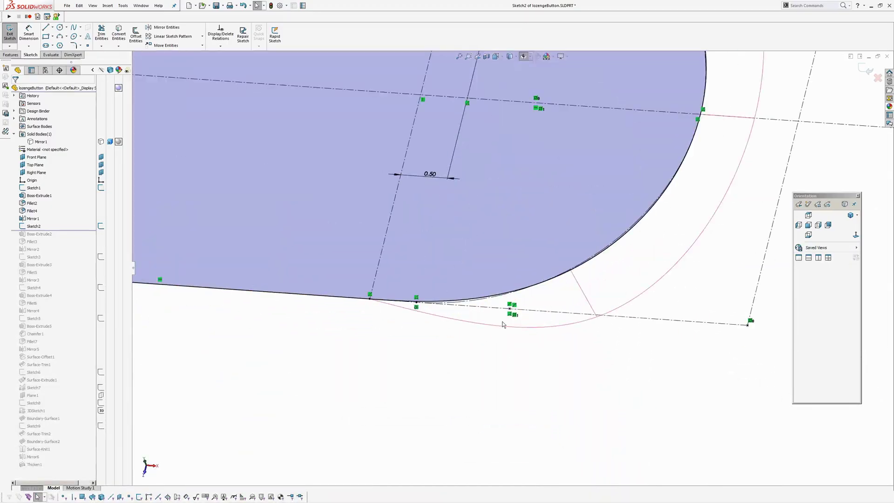
{"action": "left_click", "coordinate": [510, 309]}
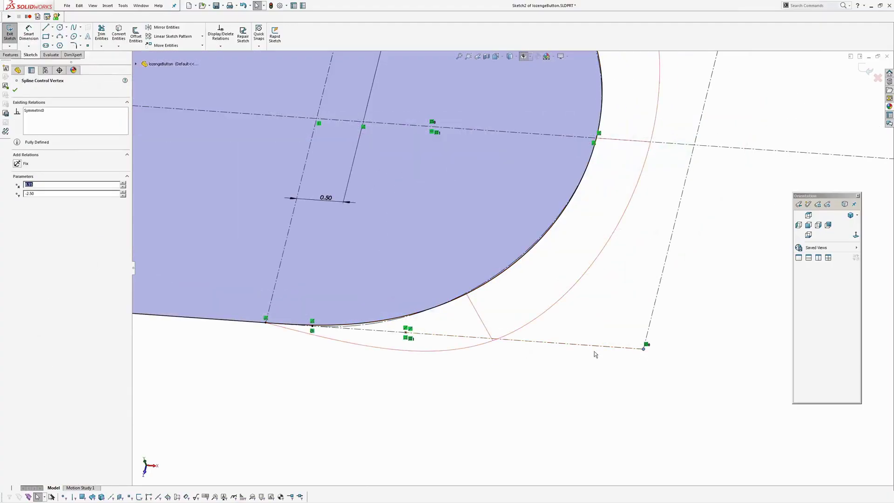
{"action": "left_click", "coordinate": [207, 320]}
{"action": "scroll", "coordinate": [462, 362], "scroll_direction": "up", "scroll_amount": 3}
{"action": "left_click", "coordinate": [459, 365]}
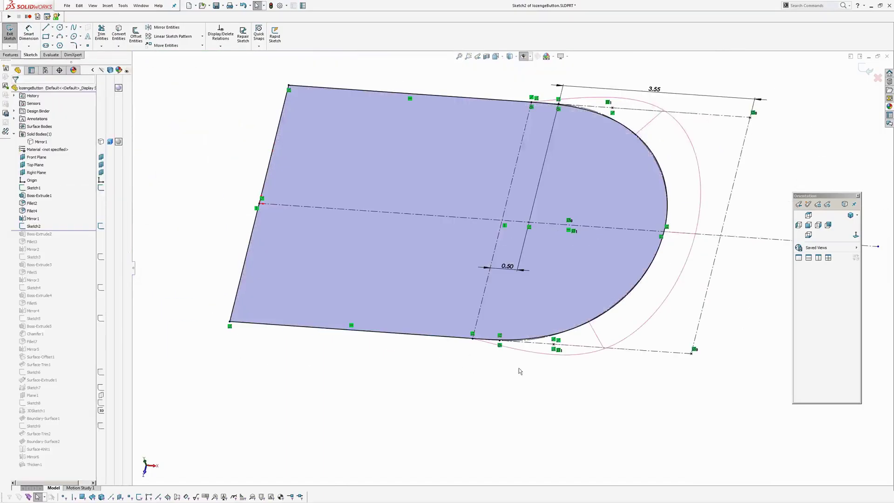
{"action": "scroll", "coordinate": [520, 371], "scroll_direction": "down", "scroll_amount": 2}
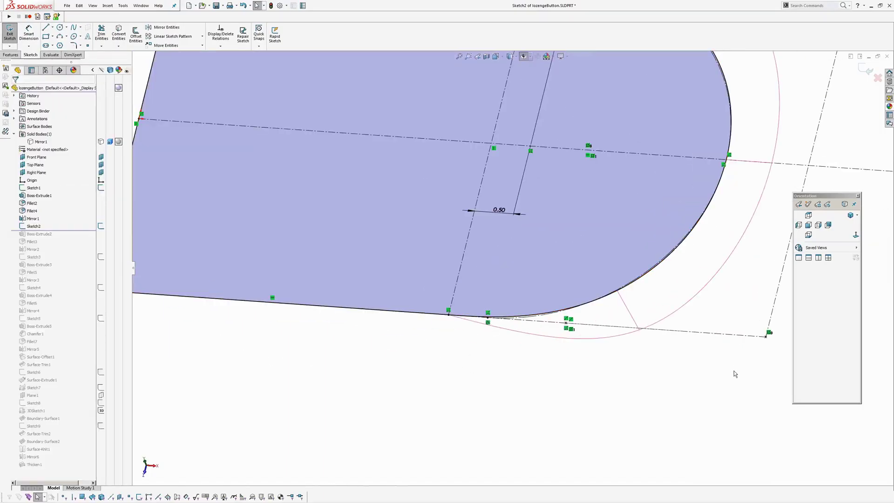
{"action": "middle_click_drag", "start_coordinate": [574, 364], "coordinate": [508, 397], "text": "ctrl"}
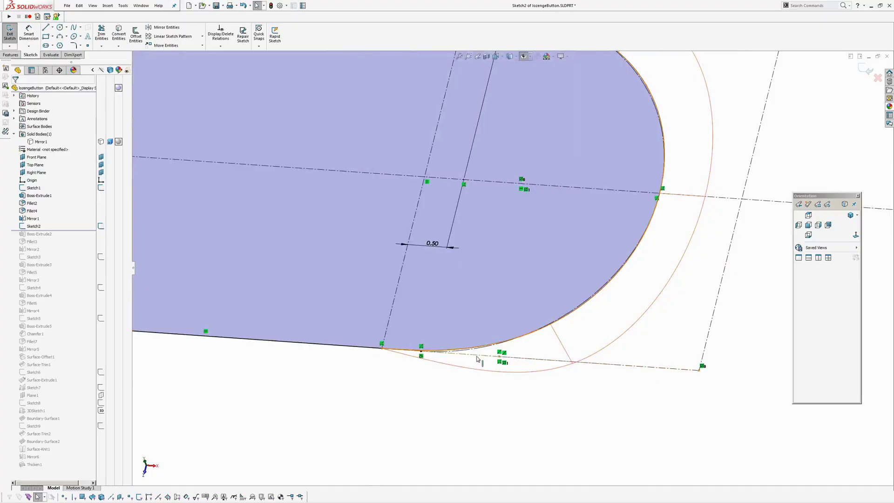
{"action": "scroll", "coordinate": [405, 408], "scroll_direction": "up", "scroll_amount": 3}
{"action": "middle_click_drag", "start_coordinate": [453, 198], "coordinate": [459, 221]}
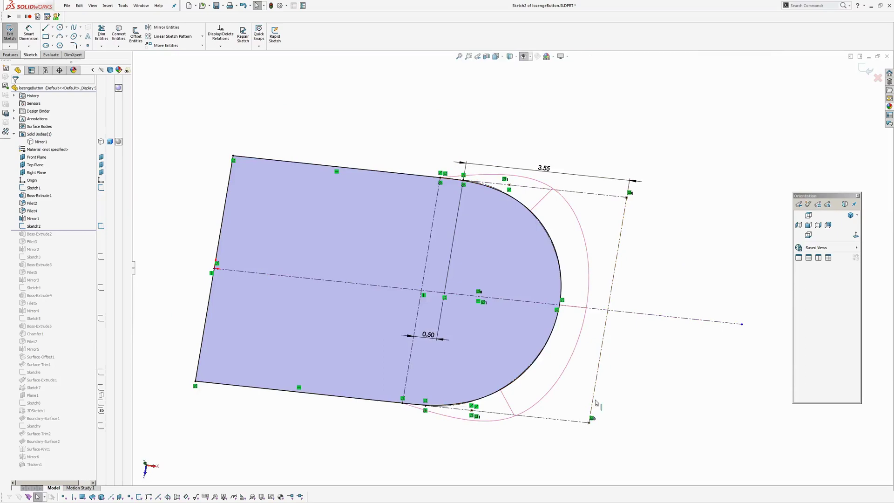
{"action": "middle_click_drag", "start_coordinate": [612, 322], "coordinate": [615, 240]}
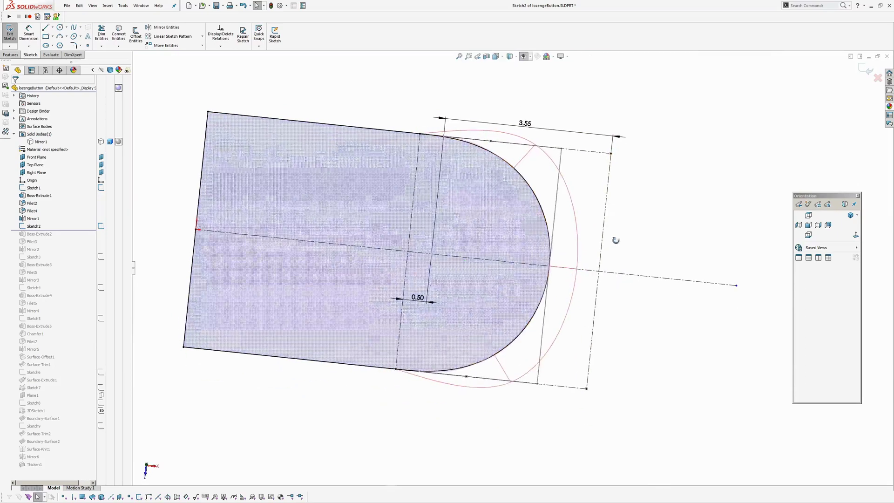
Try a value of 3.35 mm for the 3.55 mm control polygon dimension and cancel the change.
{"action": "left_click", "coordinate": [524, 124]}
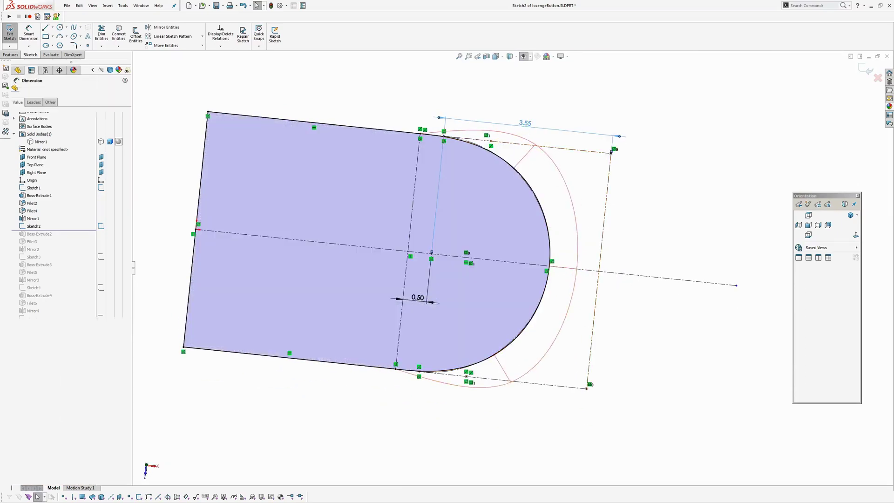
{"action": "double_click", "coordinate": [526, 125]}
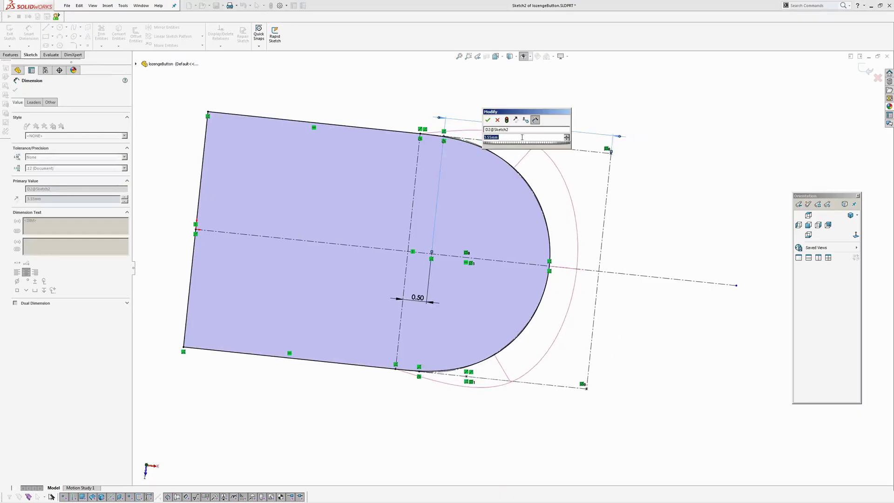
{"action": "scroll", "coordinate": [522, 137], "scroll_direction": "down", "scroll_amount": 1}
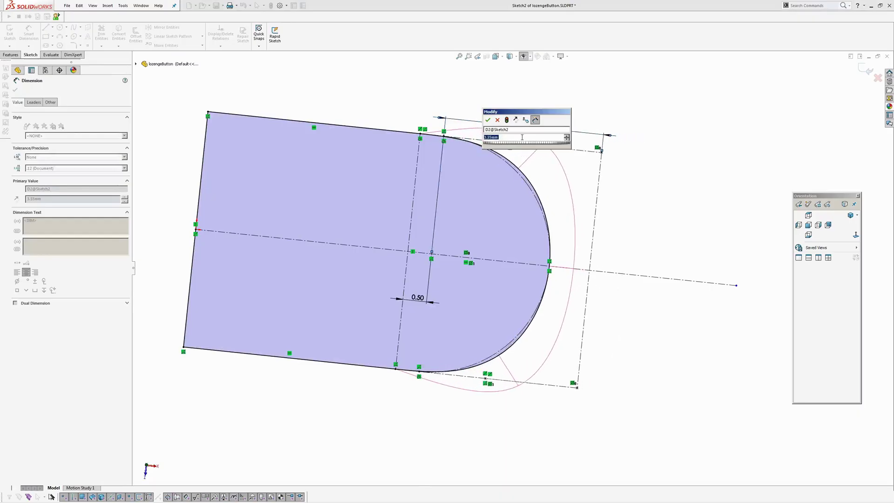
{"action": "left_click", "coordinate": [497, 120]}
{"action": "left_click", "coordinate": [627, 232]}
Examine how the spline compares with the construction arc at the end's apex and at the lower straight side's transition.
{"action": "scroll", "coordinate": [560, 228], "scroll_direction": "down", "scroll_amount": 3}
{"action": "middle_click_drag", "start_coordinate": [553, 335], "coordinate": [557, 281], "text": "ctrl"}
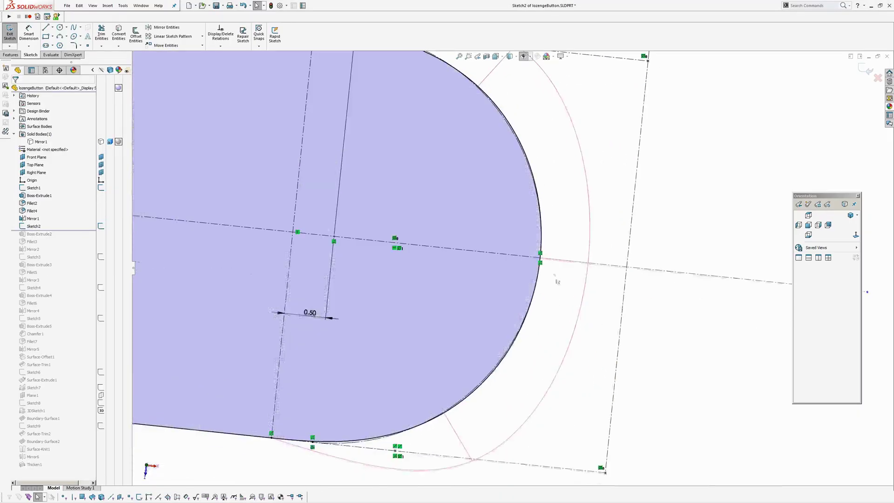
{"action": "scroll", "coordinate": [558, 282], "scroll_direction": "up", "scroll_amount": 2}
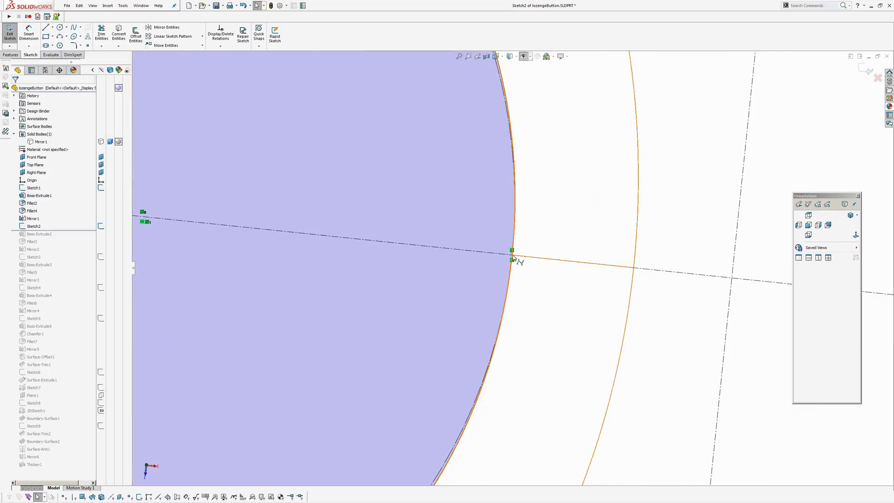
{"action": "scroll", "coordinate": [527, 289], "scroll_direction": "down", "scroll_amount": 6}
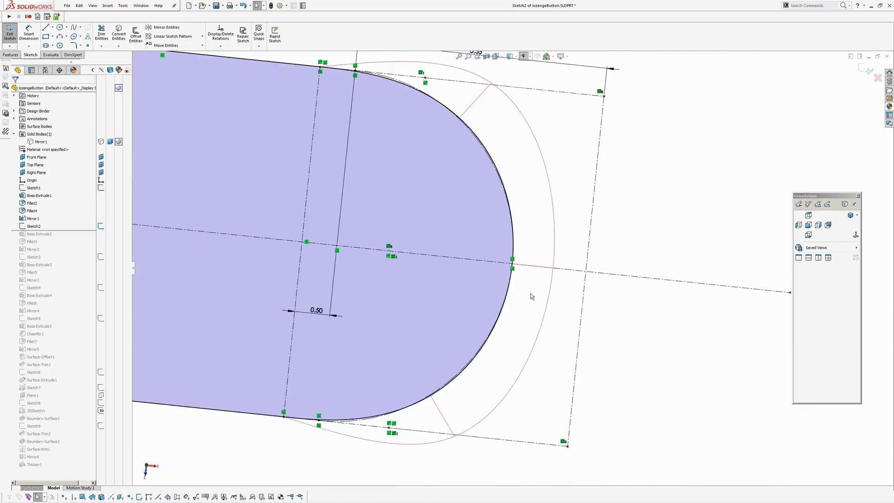
{"action": "middle_click_drag", "start_coordinate": [523, 294], "coordinate": [502, 357], "text": "ctrl"}
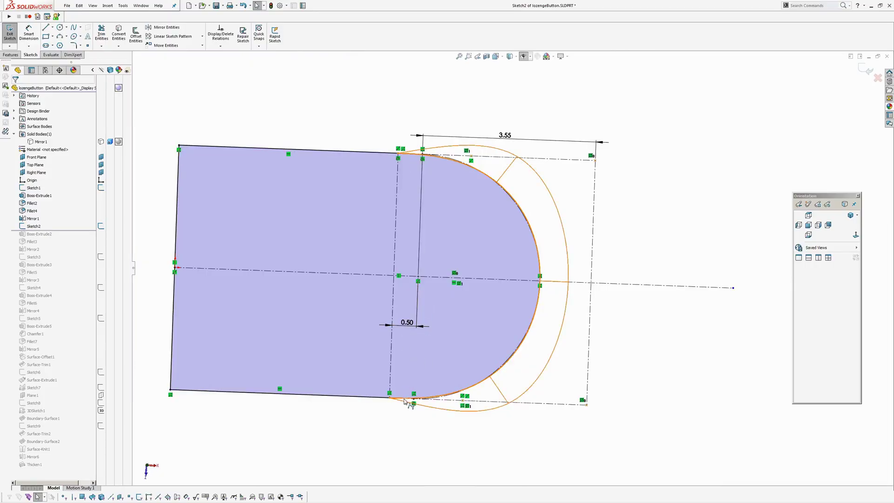
{"action": "scroll", "coordinate": [390, 399], "scroll_direction": "down", "scroll_amount": 6}
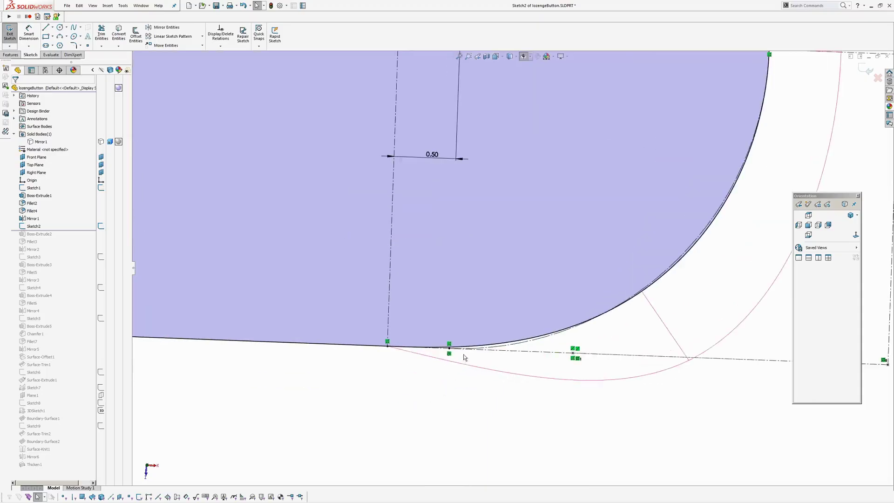
{"action": "left_click", "coordinate": [520, 330]}
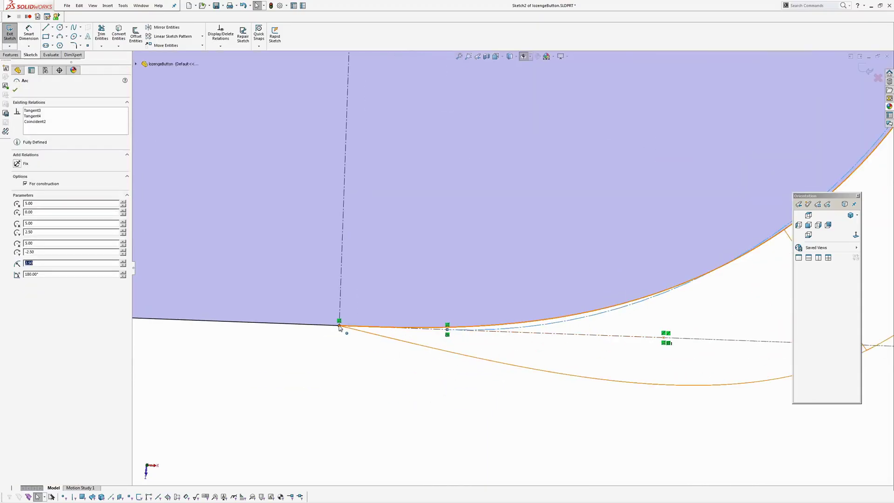
{"action": "scroll", "coordinate": [416, 358], "scroll_direction": "down", "scroll_amount": 3}
{"action": "left_click", "coordinate": [439, 344]}
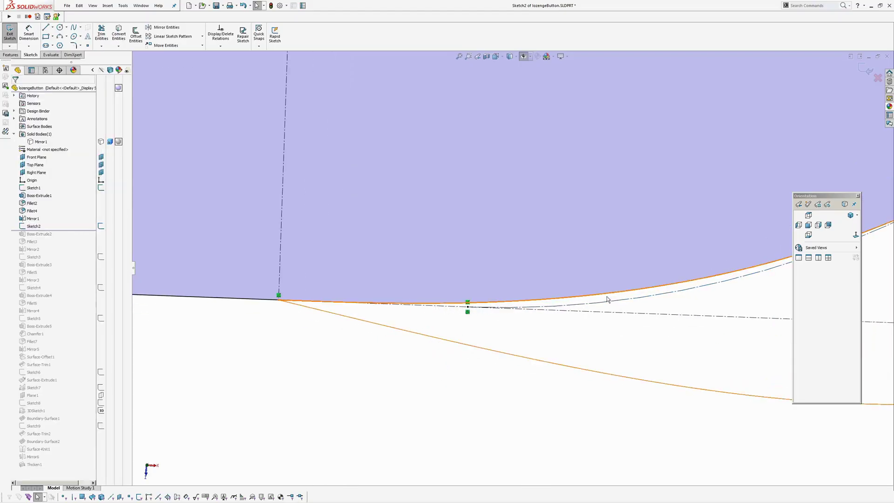
{"action": "scroll", "coordinate": [582, 345], "scroll_direction": "up", "scroll_amount": 4}
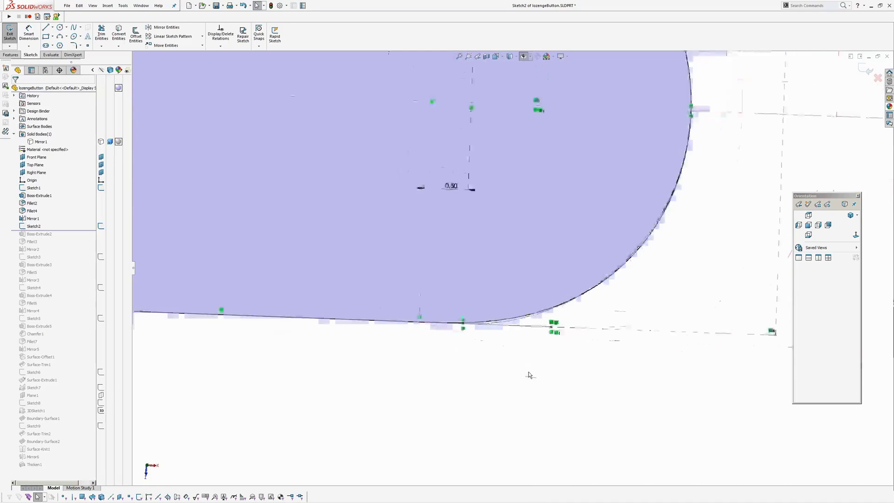
{"action": "scroll", "coordinate": [529, 375], "scroll_direction": "up", "scroll_amount": 5}
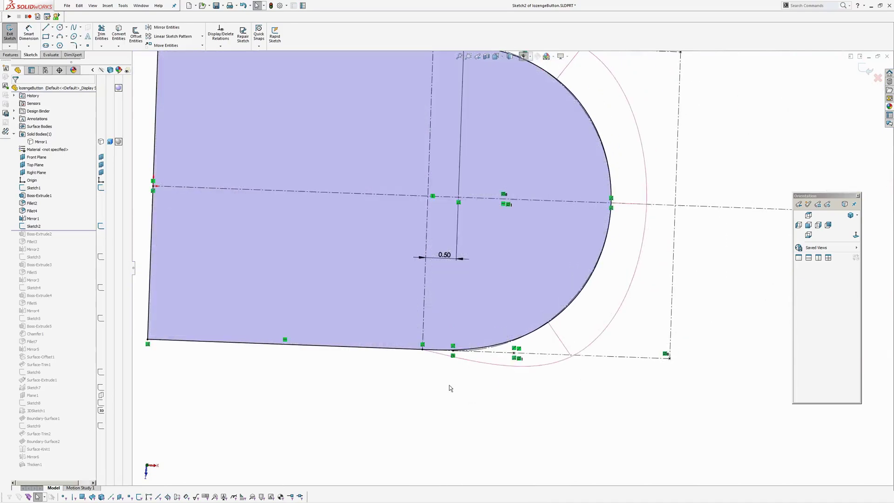
Check the 0.50 offset dimension and exit Sketch2.
{"action": "middle_click_drag", "start_coordinate": [472, 344], "coordinate": [471, 369], "text": "ctrl"}
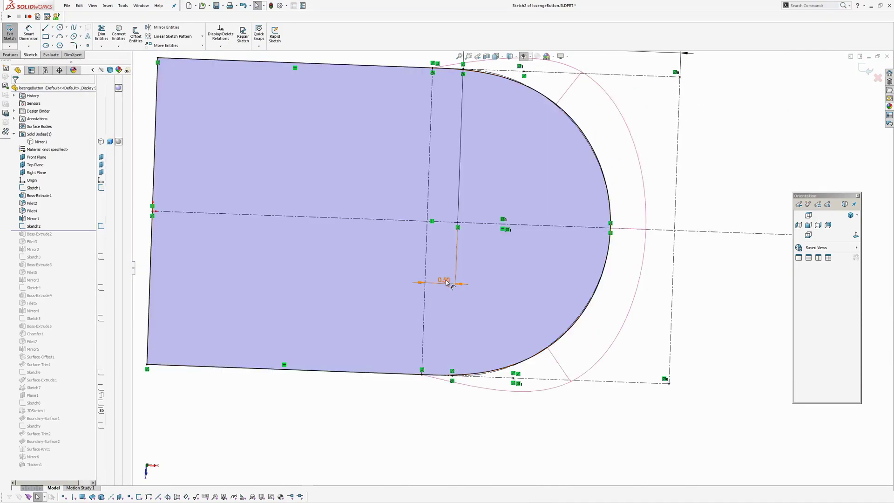
{"action": "mouse_move", "coordinate": [544, 353]}
{"action": "middle_mouse_down", "text": "ctrl"}
{"action": "mouse_move", "coordinate": [545, 385]}
{"action": "mouse_move", "coordinate": [529, 348]}
{"action": "mouse_move", "coordinate": [558, 363]}
{"action": "mouse_move", "coordinate": [698, 101]}
{"action": "middle_mouse_up", "text": "ctrl"}
{"action": "scroll", "coordinate": [559, 338], "scroll_direction": "up", "scroll_amount": 1}
{"action": "left_click", "coordinate": [865, 67]}
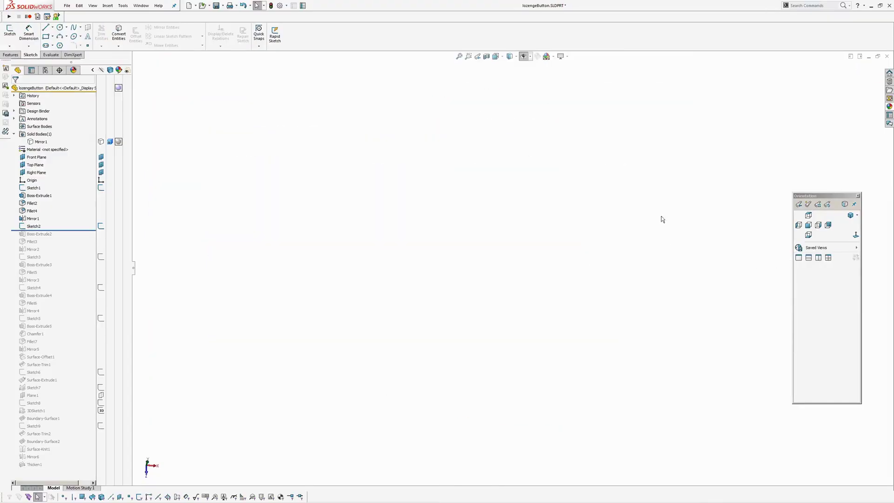
Roll the feature history forward past Boss-Extrude2 and show its hidden solid body.
{"action": "left_click_drag", "start_coordinate": [63, 230], "coordinate": [64, 243]}
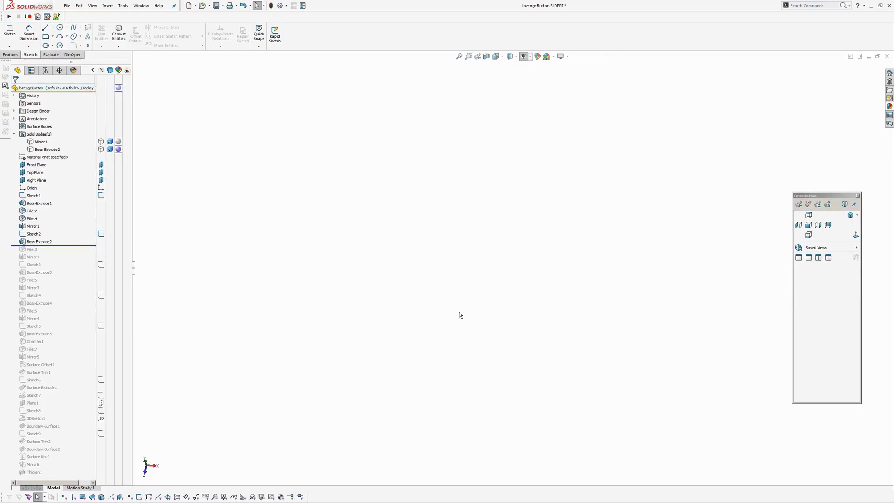
{"action": "left_click", "coordinate": [47, 242]}
{"action": "left_click", "coordinate": [82, 231]}
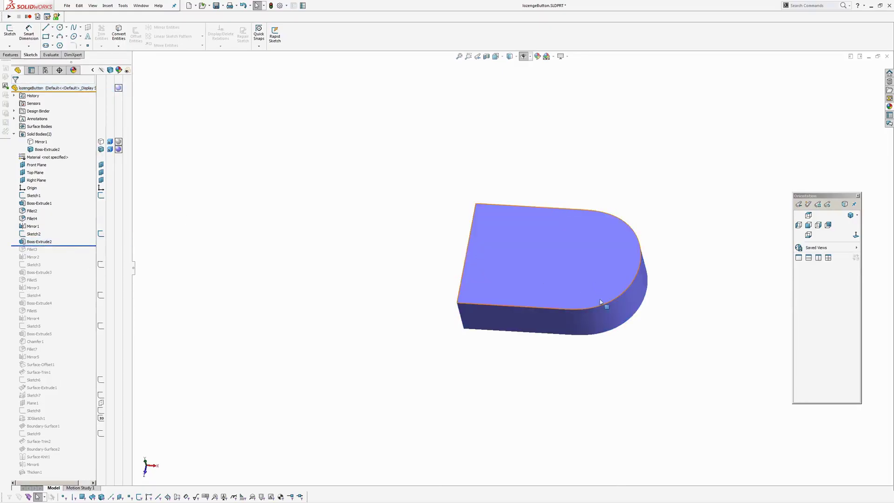
Examine the shading where the extruded body's straight side blends into the rounded end.
{"action": "middle_click_drag", "start_coordinate": [605, 303], "coordinate": [630, 138]}
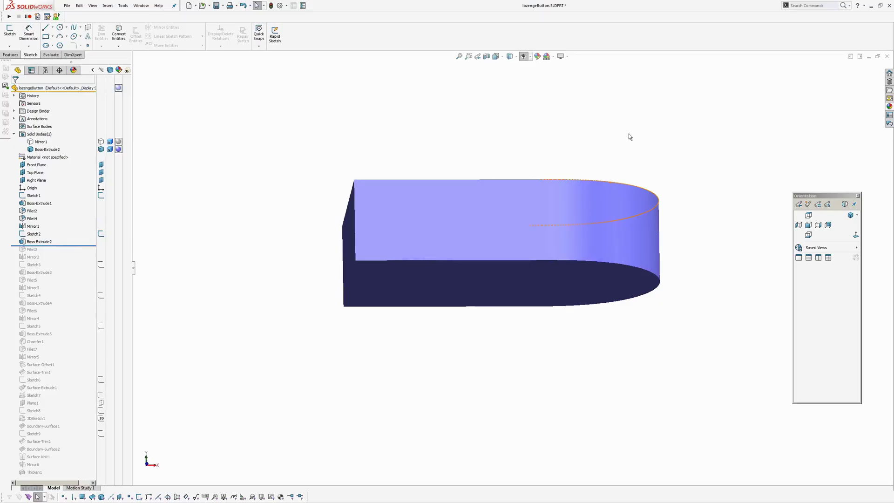
{"action": "middle_click_drag", "start_coordinate": [616, 348], "coordinate": [612, 323]}
{"action": "key", "text": "Escape"}
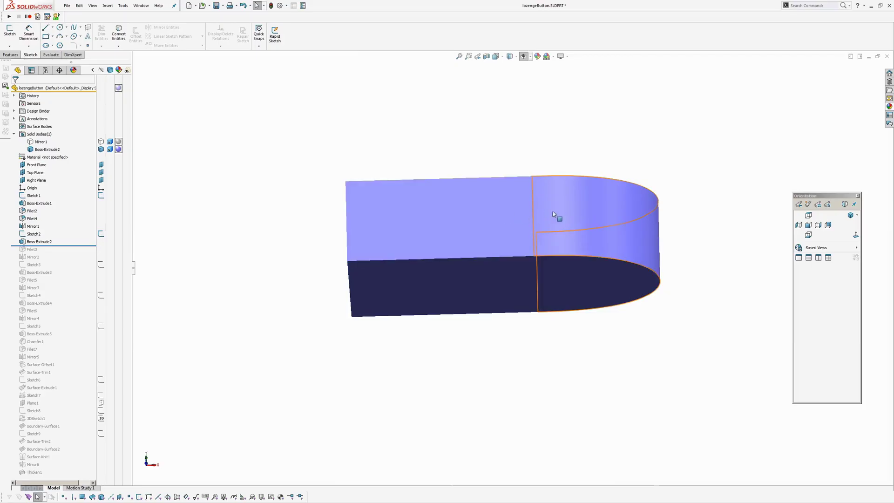
{"action": "middle_click_drag", "start_coordinate": [550, 342], "coordinate": [500, 288]}
{"action": "middle_click_drag", "start_coordinate": [599, 230], "coordinate": [535, 431]}
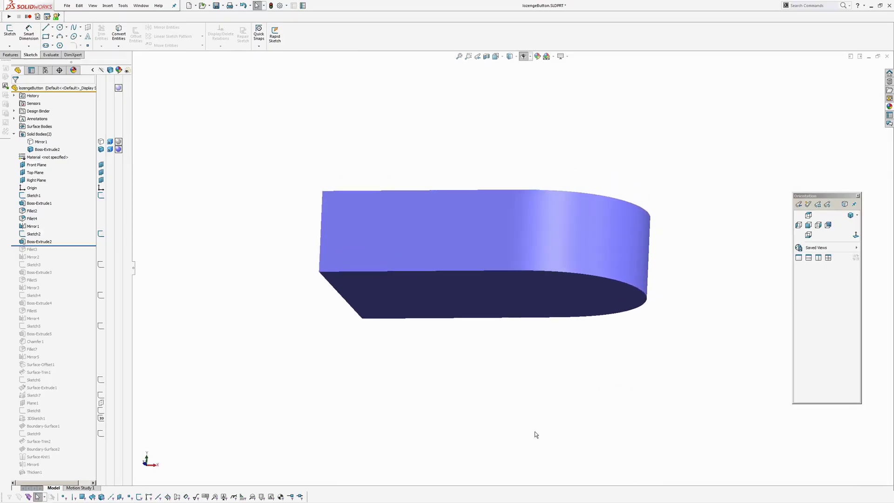
Check the extruded body's side-to-end transition with zebra stripes and close the analysis.
{"action": "key", "text": "z"}
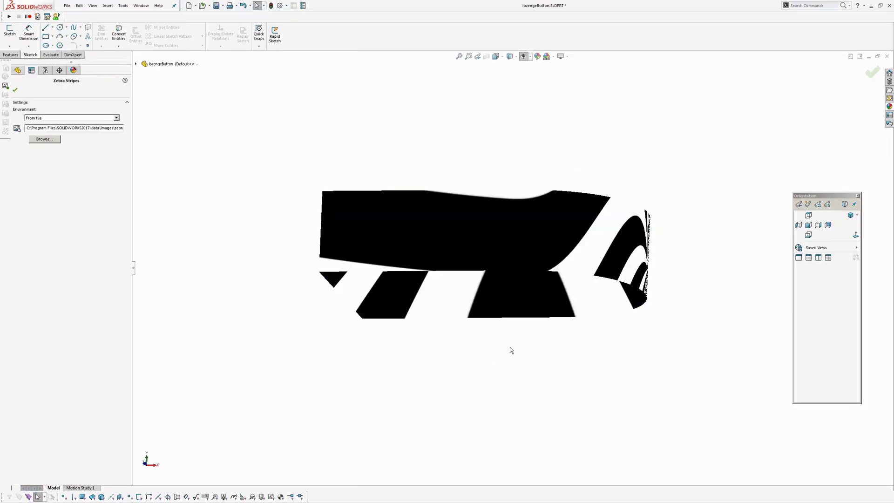
{"action": "middle_click_drag", "start_coordinate": [510, 347], "coordinate": [539, 374]}
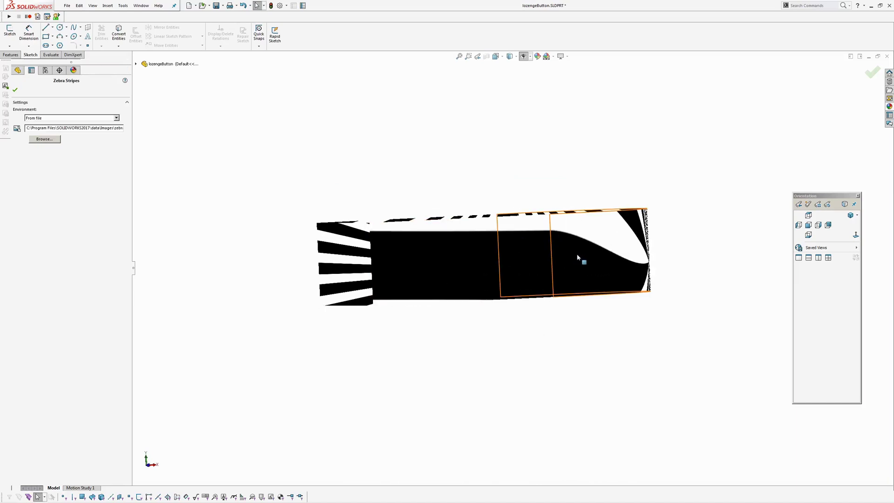
{"action": "key", "text": "Escape"}
{"action": "mouse_move", "coordinate": [565, 351]}
{"action": "middle_mouse_down"}
{"action": "mouse_move", "coordinate": [549, 326]}
{"action": "mouse_move", "coordinate": [534, 247]}
{"action": "mouse_move", "coordinate": [585, 319]}
{"action": "mouse_move", "coordinate": [526, 329]}
{"action": "mouse_move", "coordinate": [521, 361]}
{"action": "middle_mouse_up"}
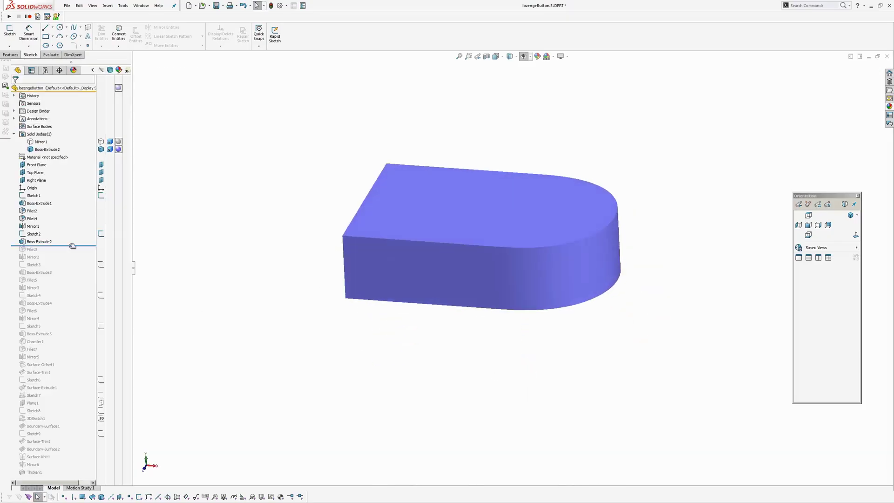
Roll the feature history forward past Fillet3 and keep its profile set to Curvature Continuous.
{"action": "left_click_drag", "start_coordinate": [72, 246], "coordinate": [73, 254]}
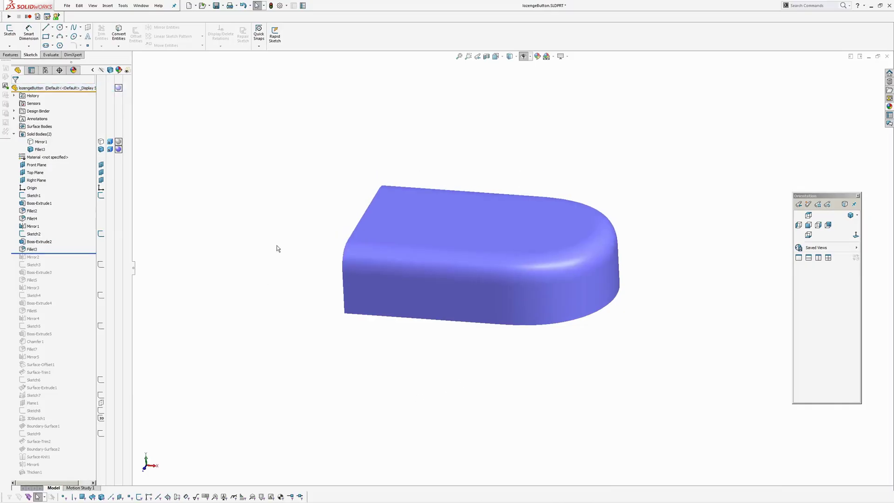
{"action": "middle_click_drag", "start_coordinate": [278, 246], "coordinate": [263, 313]}
{"action": "left_click", "coordinate": [34, 250]}
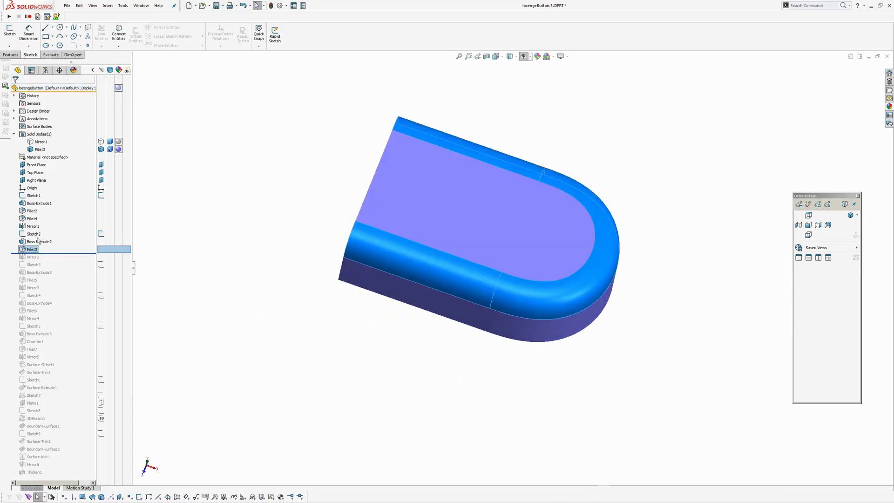
{"action": "left_click", "coordinate": [37, 232]}
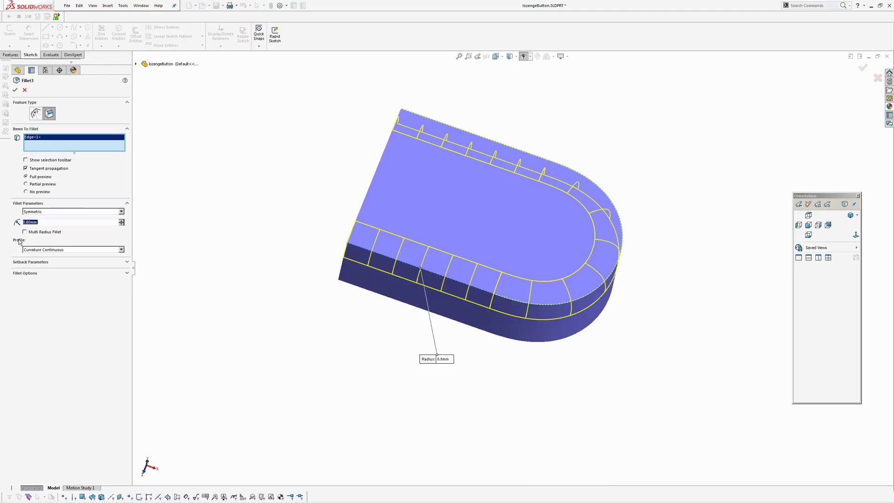
{"action": "left_click", "coordinate": [81, 252]}
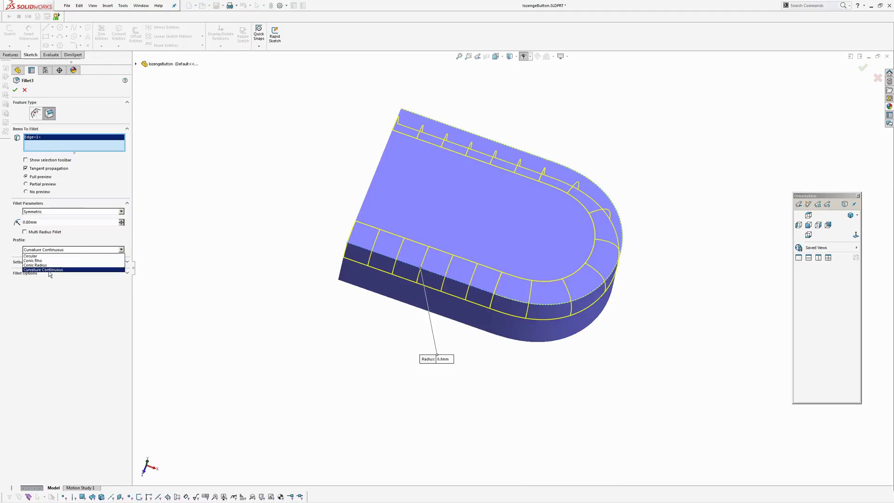
{"action": "left_click", "coordinate": [48, 269]}
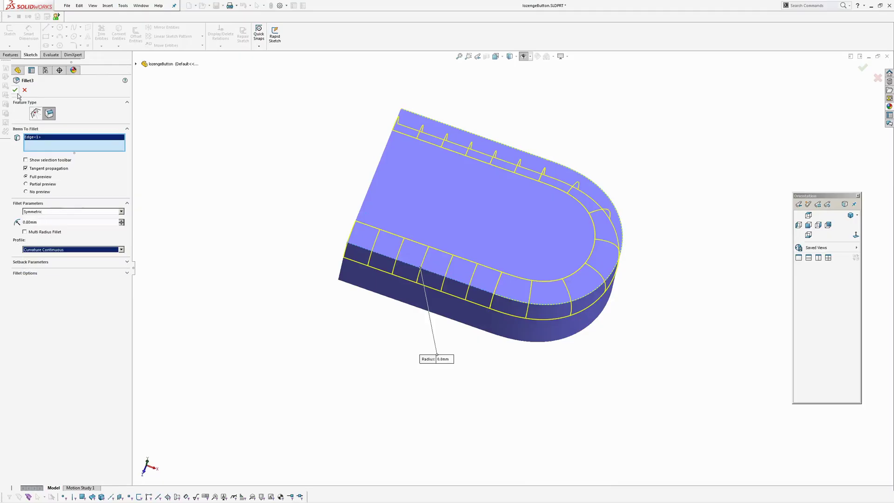
{"action": "scroll", "coordinate": [361, 343], "scroll_direction": "up", "scroll_amount": 1}
{"action": "scroll", "coordinate": [417, 334], "scroll_direction": "down", "scroll_amount": 1}
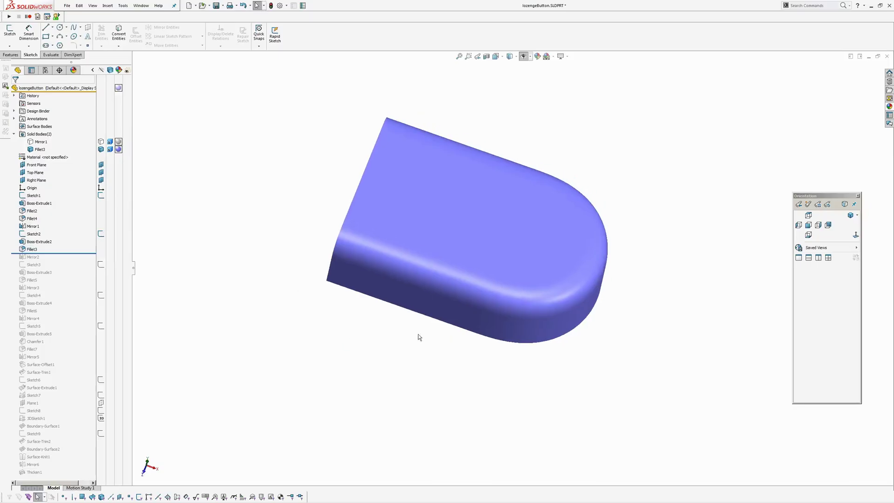
Examine the shading of the top-edge fillet around the button's rounded end.
{"action": "middle_click_drag", "start_coordinate": [483, 290], "coordinate": [509, 325]}
{"action": "scroll", "coordinate": [615, 276], "scroll_direction": "down", "scroll_amount": 5}
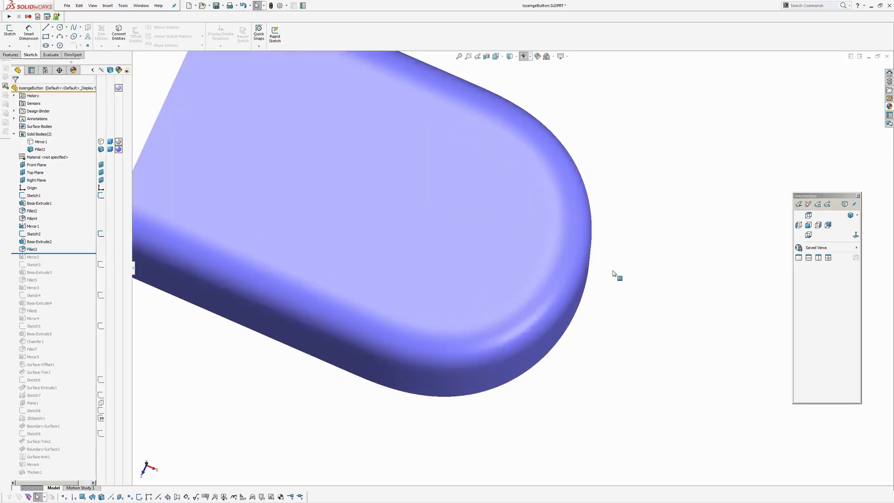
{"action": "middle_click_drag", "start_coordinate": [642, 216], "coordinate": [607, 236]}
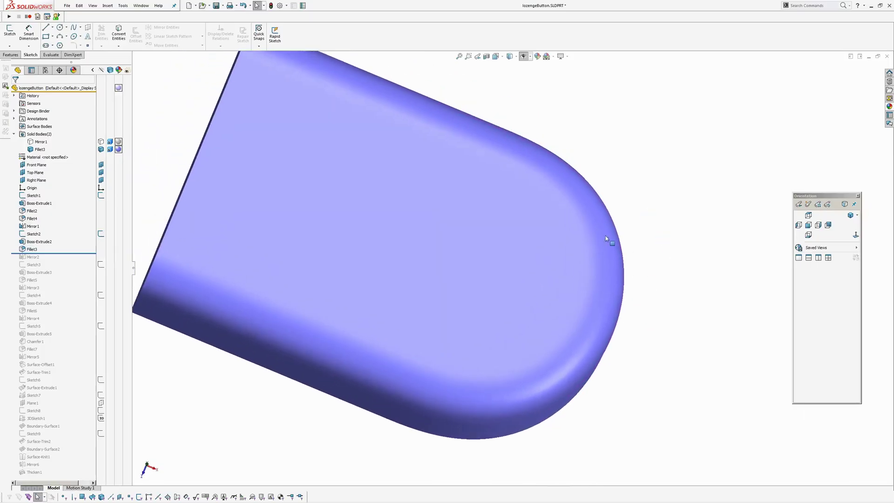
{"action": "scroll", "coordinate": [454, 173], "scroll_direction": "up", "scroll_amount": 3}
{"action": "middle_click_drag", "start_coordinate": [688, 231], "coordinate": [658, 235]}
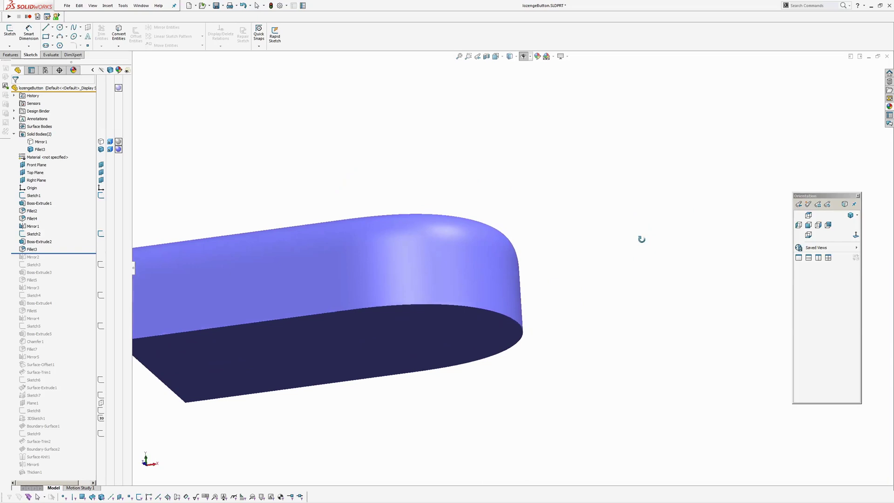
{"action": "middle_click_drag", "start_coordinate": [587, 239], "coordinate": [664, 237]}
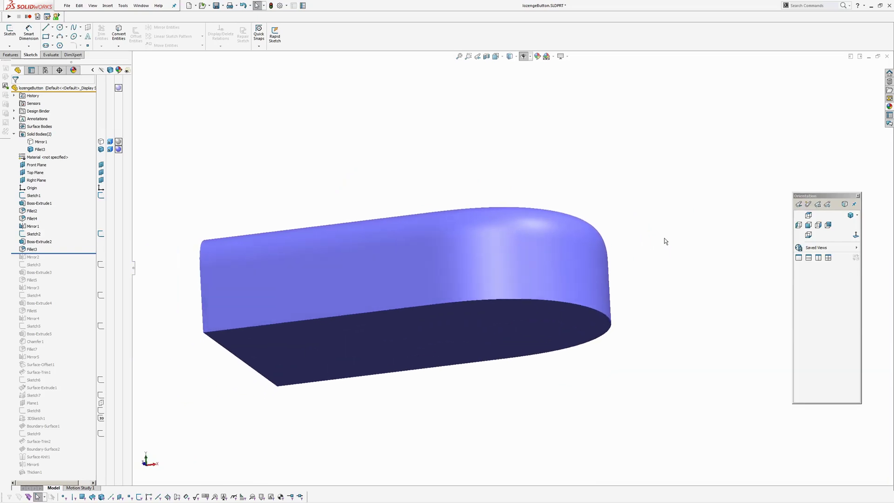
Check the fillet-to-wall transition at the rounded end with zebra stripes and switch them off.
{"action": "key", "text": "z"}
{"action": "scroll", "coordinate": [643, 271], "scroll_direction": "down", "scroll_amount": 3}
{"action": "key", "text": "Return"}
{"action": "mouse_move", "coordinate": [563, 246]}
{"action": "middle_mouse_down"}
{"action": "mouse_move", "coordinate": [552, 258]}
{"action": "mouse_move", "coordinate": [548, 335]}
{"action": "mouse_move", "coordinate": [545, 263]}
{"action": "mouse_move", "coordinate": [568, 254]}
{"action": "middle_mouse_up"}
{"action": "scroll", "coordinate": [580, 249], "scroll_direction": "down", "scroll_amount": 5}
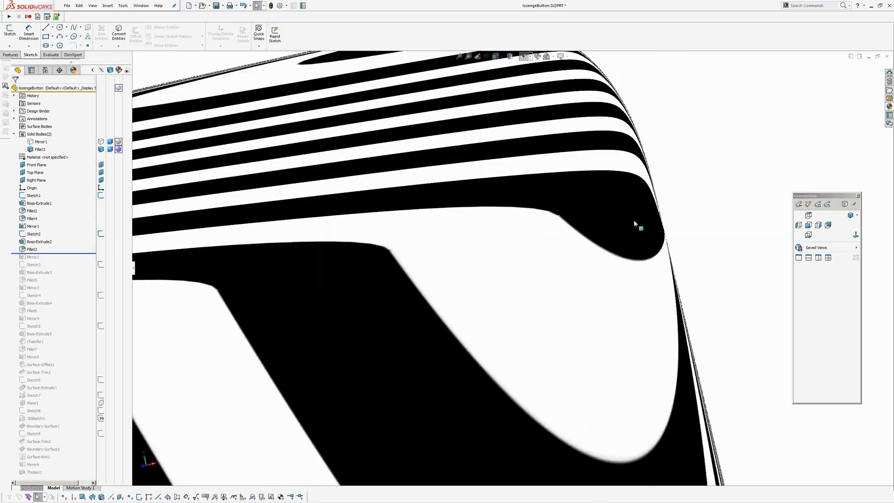
{"action": "scroll", "coordinate": [585, 226], "scroll_direction": "down", "scroll_amount": 4}
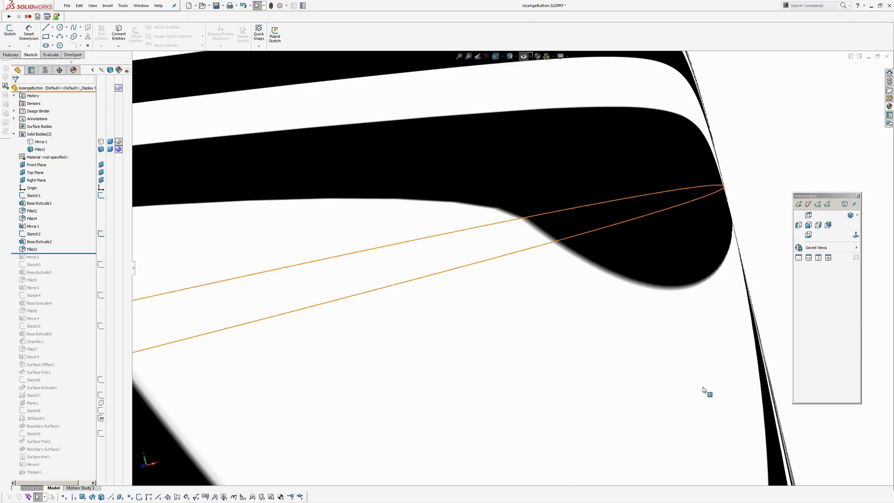
{"action": "key", "text": "z"}
Run a deviation analysis on the fillet's lower edge around the rounded end and close it.
{"action": "scroll", "coordinate": [632, 294], "scroll_direction": "up", "scroll_amount": 5}
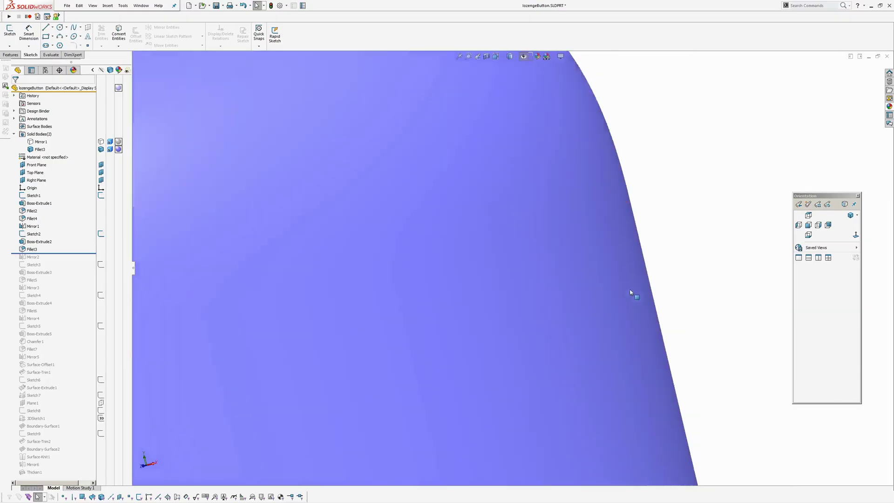
{"action": "mouse_move", "coordinate": [526, 266]}
{"action": "middle_mouse_down"}
{"action": "mouse_move", "coordinate": [509, 304]}
{"action": "mouse_move", "coordinate": [535, 277]}
{"action": "middle_mouse_up"}
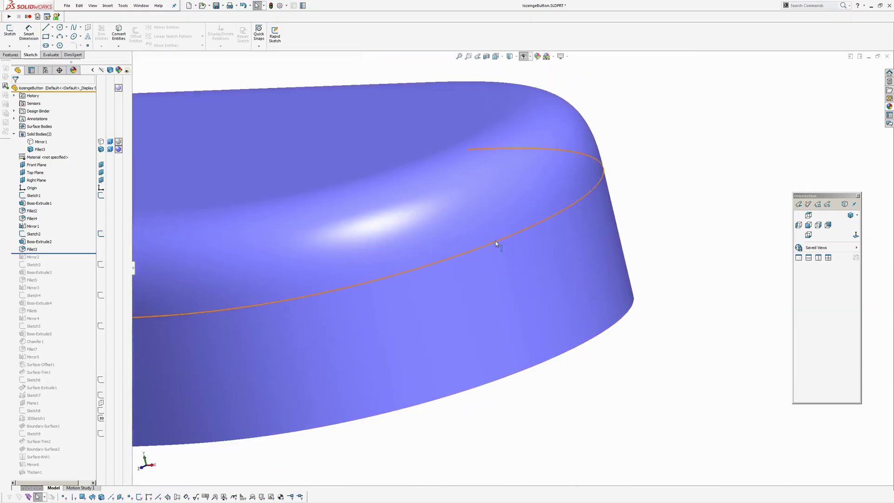
{"action": "right_click_drag", "start_coordinate": [495, 241], "coordinate": [496, 278]}
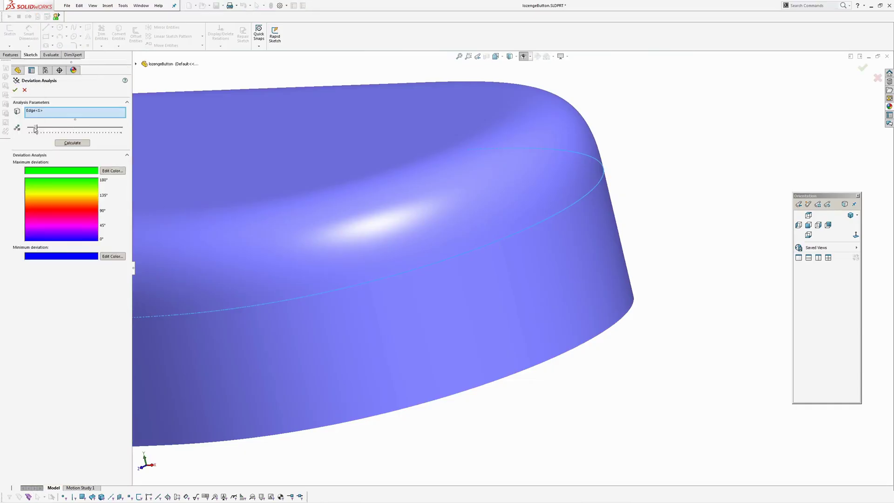
{"action": "left_click", "coordinate": [72, 143]}
{"action": "mouse_move", "coordinate": [500, 253]}
{"action": "middle_mouse_down"}
{"action": "mouse_move", "coordinate": [494, 321]}
{"action": "mouse_move", "coordinate": [608, 320]}
{"action": "middle_mouse_up"}
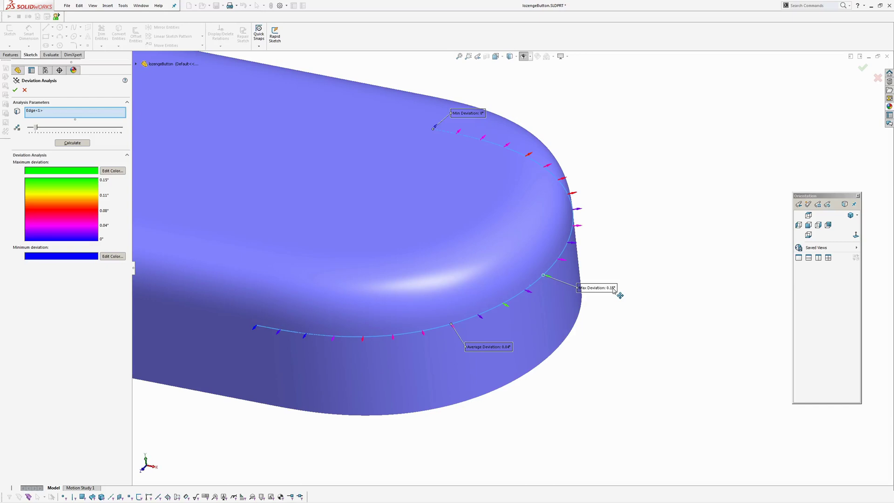
{"action": "middle_click_drag", "start_coordinate": [615, 322], "coordinate": [600, 348]}
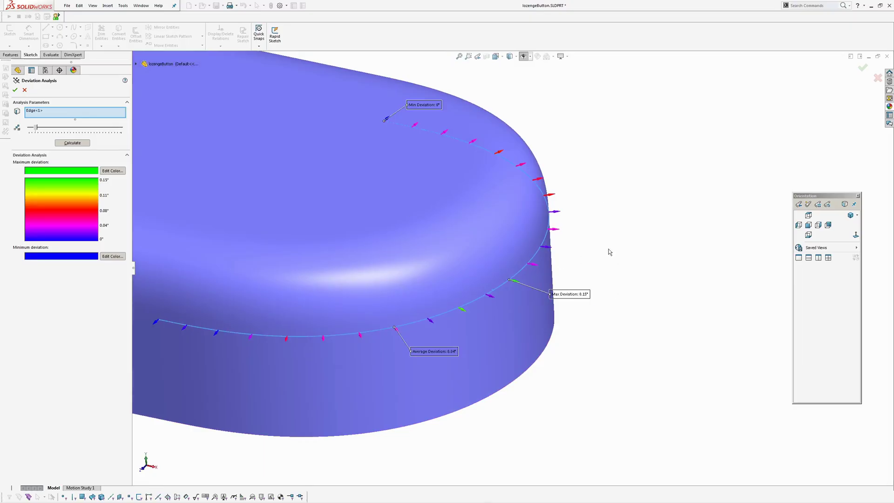
{"action": "middle_click_drag", "start_coordinate": [597, 337], "coordinate": [602, 318], "text": "ctrl"}
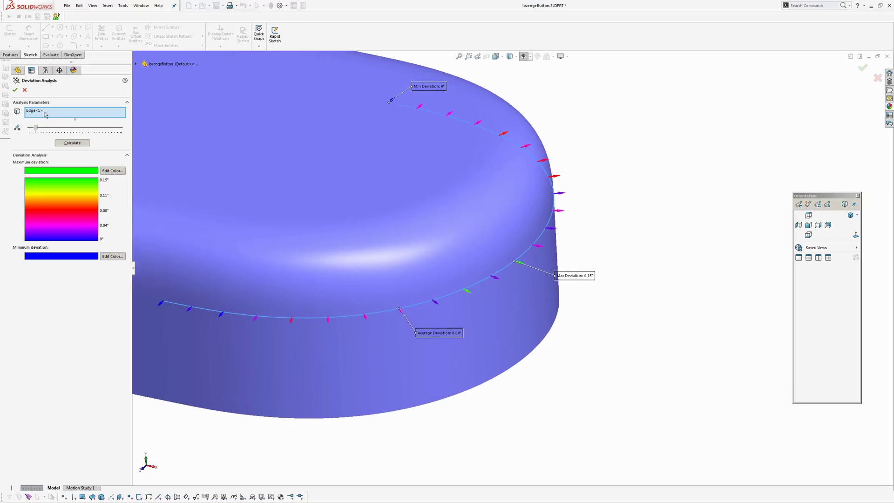
{"action": "left_click", "coordinate": [25, 90]}
Roll the feature history forward past Mirror2 to include the button's mirrored half.
{"action": "scroll", "coordinate": [568, 214], "scroll_direction": "up", "scroll_amount": 3}
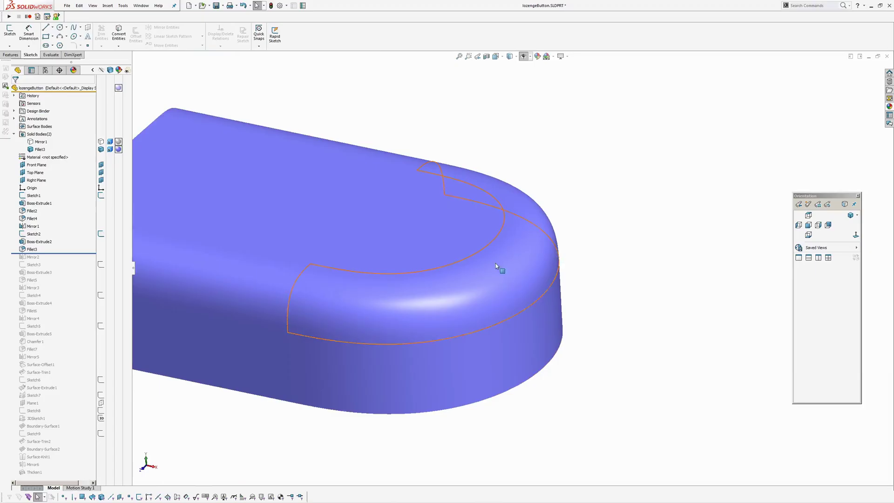
{"action": "middle_click_drag", "start_coordinate": [499, 265], "coordinate": [507, 263]}
{"action": "middle_click_drag", "start_coordinate": [492, 336], "coordinate": [339, 394]}
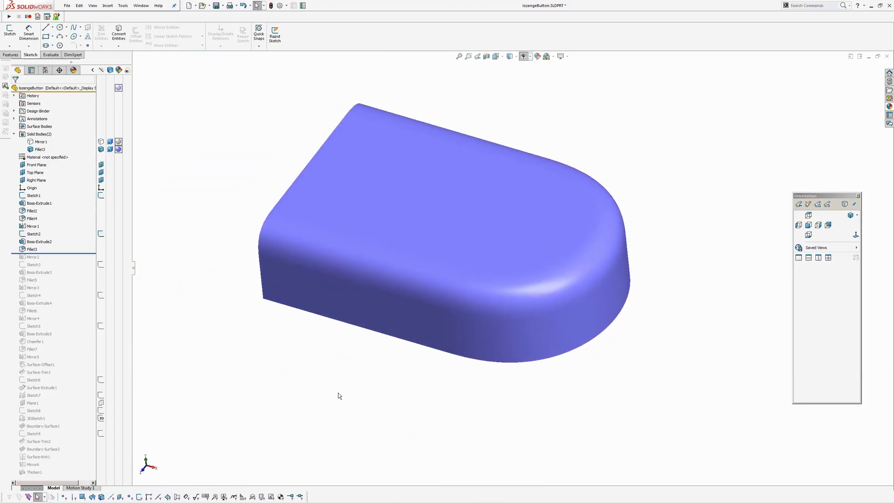
{"action": "middle_click_drag", "start_coordinate": [470, 278], "coordinate": [439, 382]}
{"action": "left_click_drag", "start_coordinate": [71, 252], "coordinate": [71, 259]}
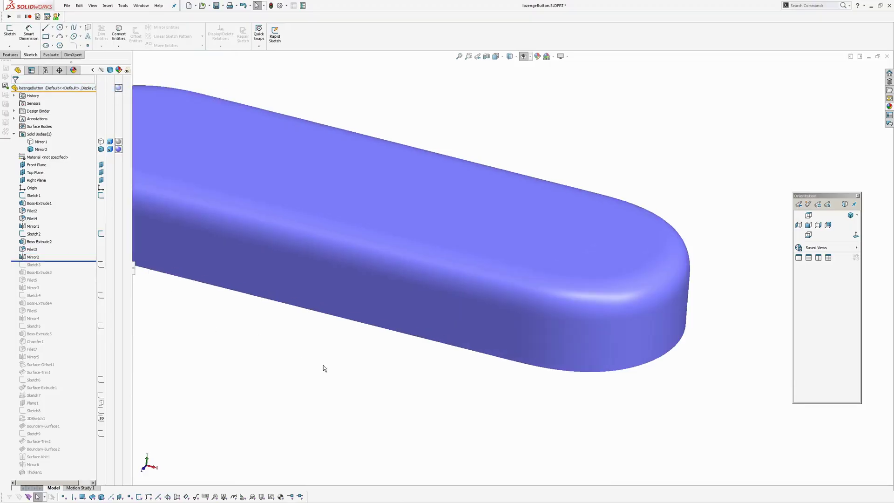
{"action": "left_click", "coordinate": [82, 261]}
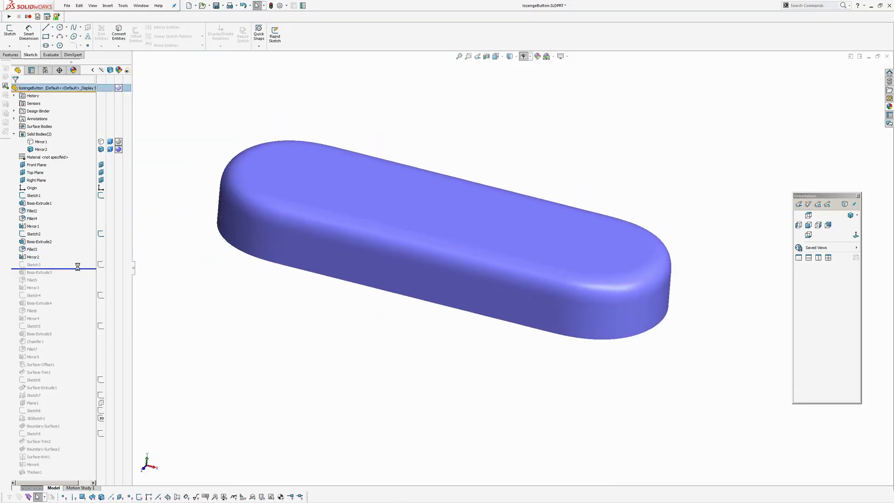
Roll the history forward past Sketch3, hide the Mirror2 body and open Sketch3 for editing, viewed from the top.
{"action": "left_click_drag", "start_coordinate": [77, 266], "coordinate": [77, 269]}
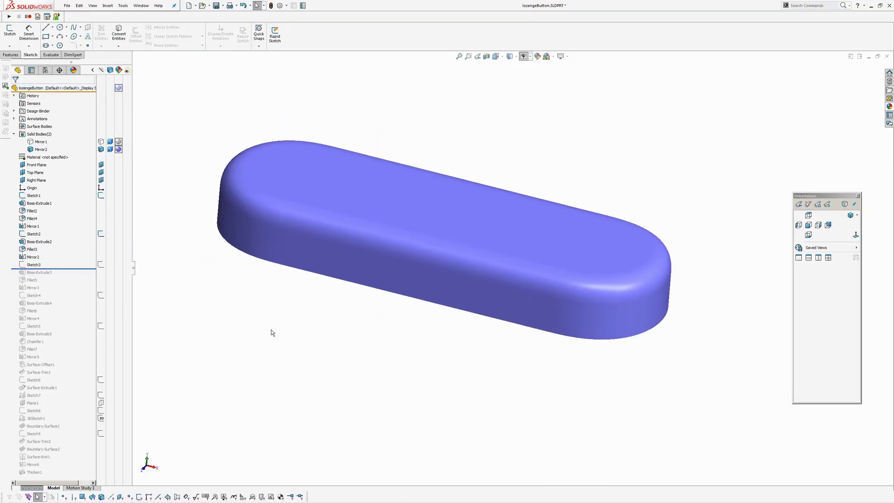
{"action": "left_click", "coordinate": [37, 256]}
{"action": "left_click", "coordinate": [73, 260]}
{"action": "left_click", "coordinate": [34, 265]}
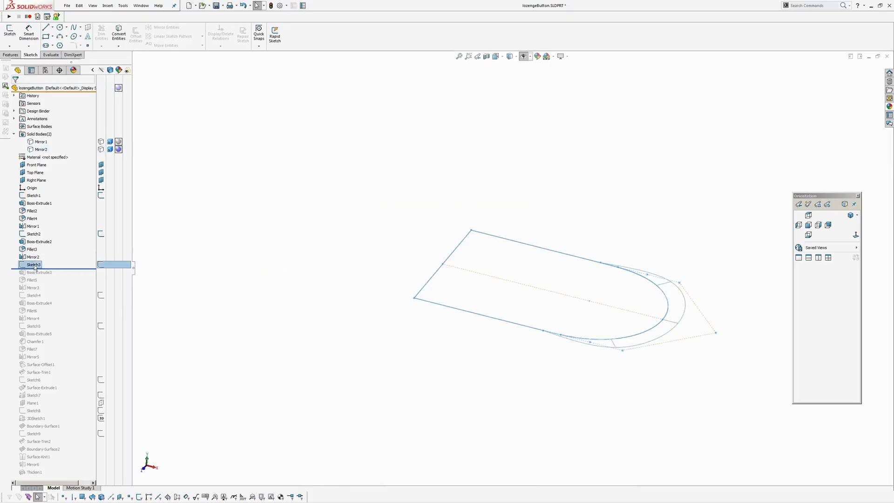
{"action": "left_click", "coordinate": [40, 247]}
{"action": "mouse_move", "coordinate": [603, 285]}
{"action": "middle_mouse_down", "text": "ctrl"}
{"action": "mouse_move", "coordinate": [493, 259]}
{"action": "mouse_move", "coordinate": [487, 349]}
{"action": "middle_mouse_up", "text": "ctrl"}
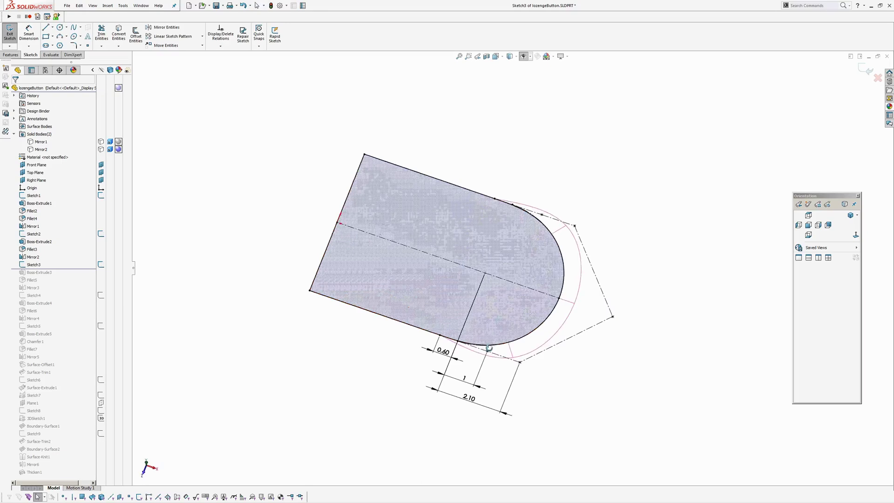
{"action": "left_click", "coordinate": [856, 236]}
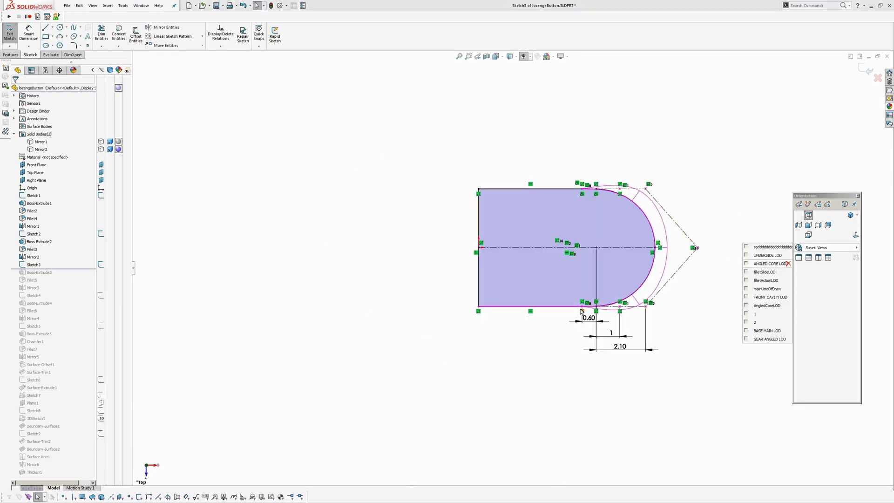
{"action": "scroll", "coordinate": [697, 218], "scroll_direction": "down", "scroll_amount": 5}
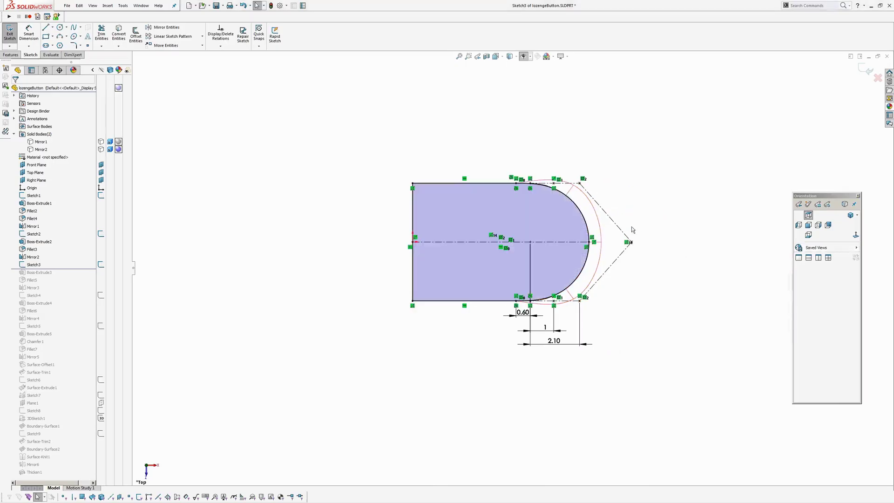
Examine how the rounded end's style spline departs from the construction arc at both tangent corners in Sketch3, selecting the arc.
{"action": "scroll", "coordinate": [398, 367], "scroll_direction": "up", "scroll_amount": 3}
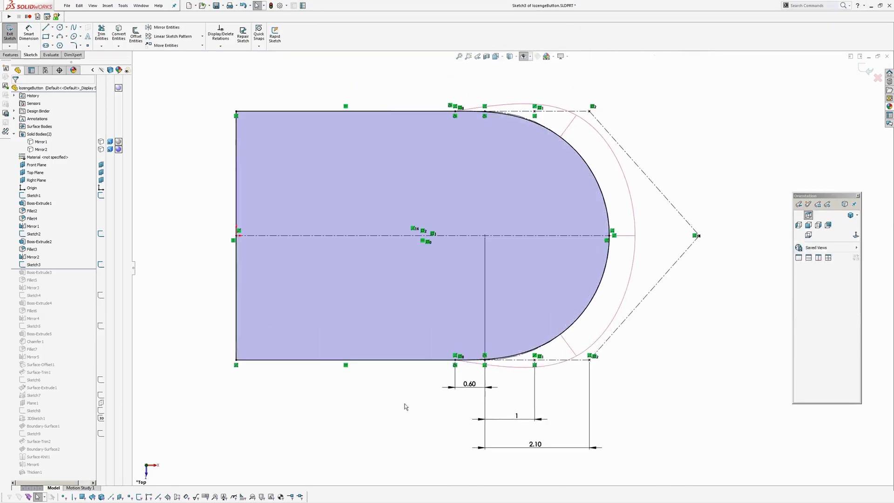
{"action": "scroll", "coordinate": [512, 109], "scroll_direction": "down", "scroll_amount": 2}
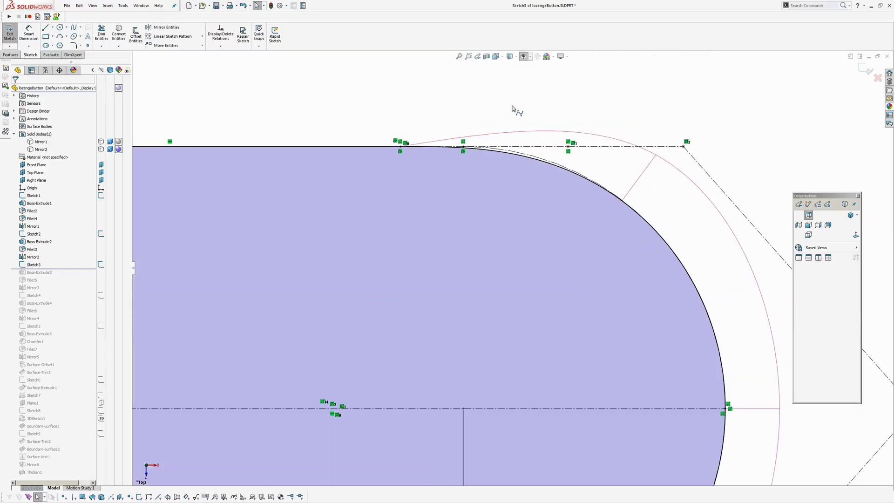
{"action": "left_click", "coordinate": [521, 153]}
{"action": "scroll", "coordinate": [553, 235], "scroll_direction": "up", "scroll_amount": 1}
{"action": "scroll", "coordinate": [556, 215], "scroll_direction": "up", "scroll_amount": 3}
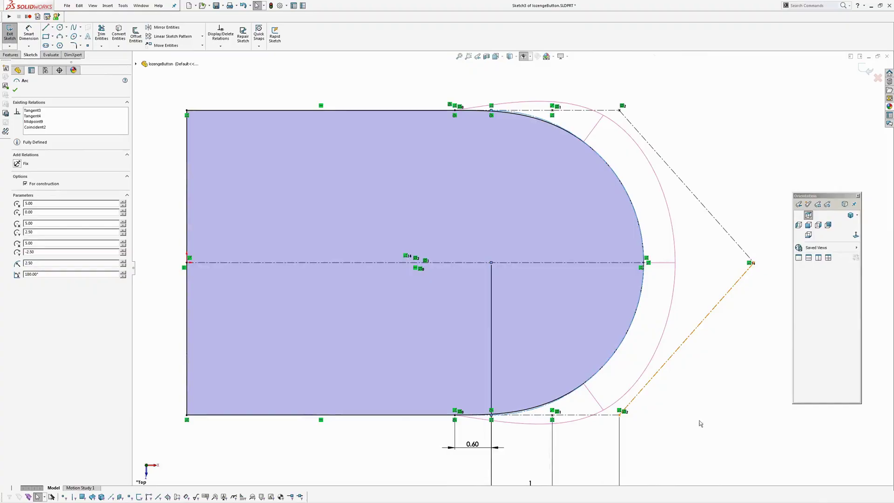
{"action": "scroll", "coordinate": [495, 425], "scroll_direction": "down", "scroll_amount": 5}
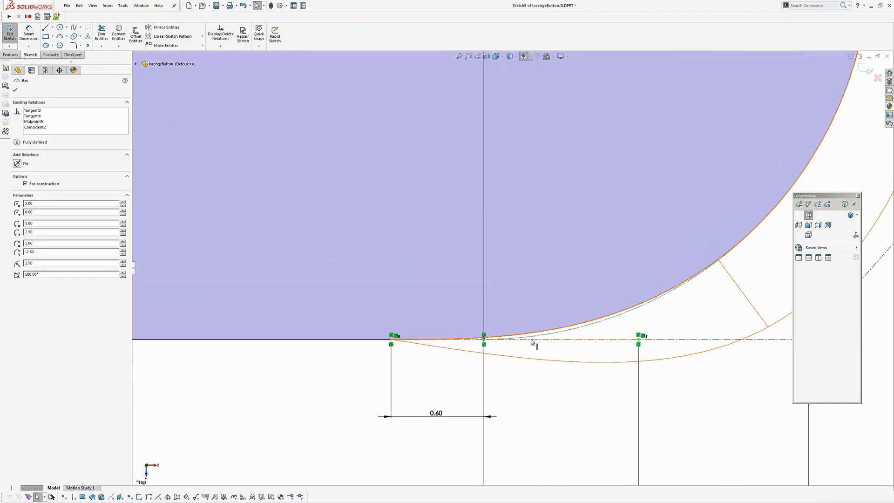
{"action": "left_click", "coordinate": [529, 403]}
Examine the style spline's relations, curve degree and curvature comb around the rounded end, including where it meets the straight edges.
{"action": "scroll", "coordinate": [530, 403], "scroll_direction": "up", "scroll_amount": 3}
{"action": "left_click", "coordinate": [551, 346]}
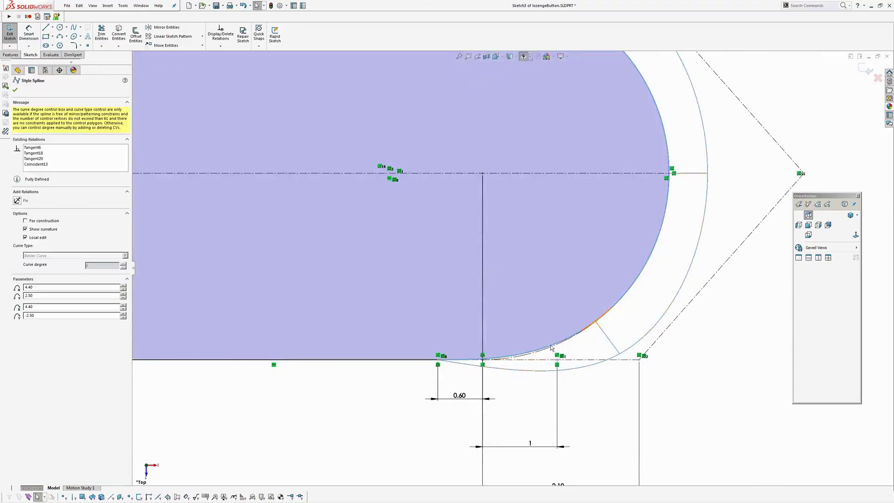
{"action": "middle_click_drag", "start_coordinate": [589, 349], "coordinate": [585, 379], "text": "ctrl"}
{"action": "scroll", "coordinate": [585, 379], "scroll_direction": "up", "scroll_amount": 1}
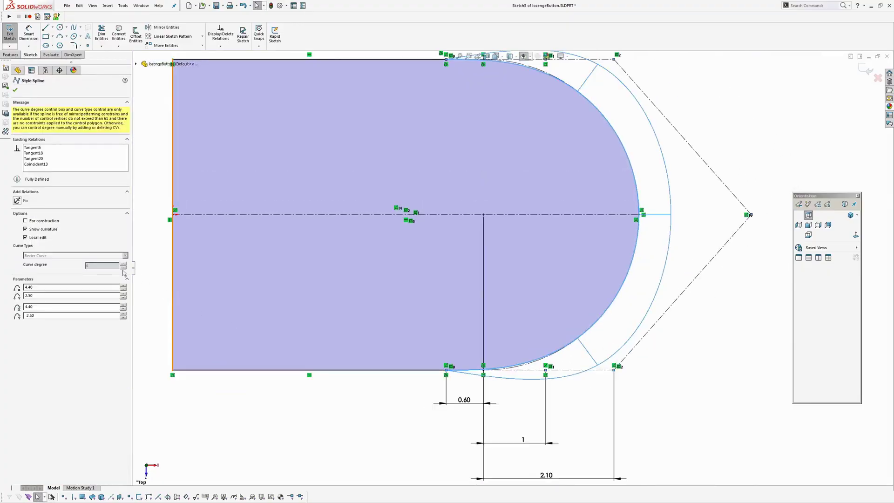
{"action": "left_click", "coordinate": [706, 365]}
{"action": "middle_click_drag", "start_coordinate": [717, 292], "coordinate": [715, 322], "text": "ctrl"}
{"action": "scroll", "coordinate": [714, 322], "scroll_direction": "up", "scroll_amount": 1}
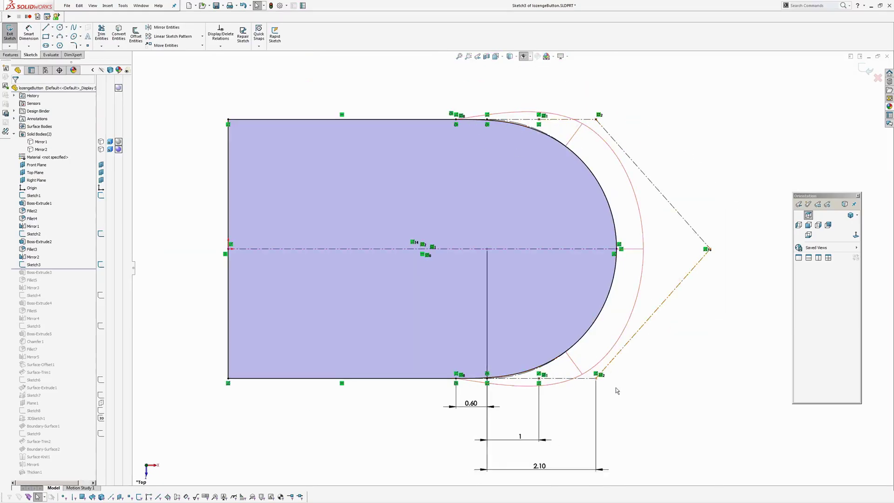
{"action": "left_click", "coordinate": [416, 383]}
{"action": "left_click", "coordinate": [383, 79]}
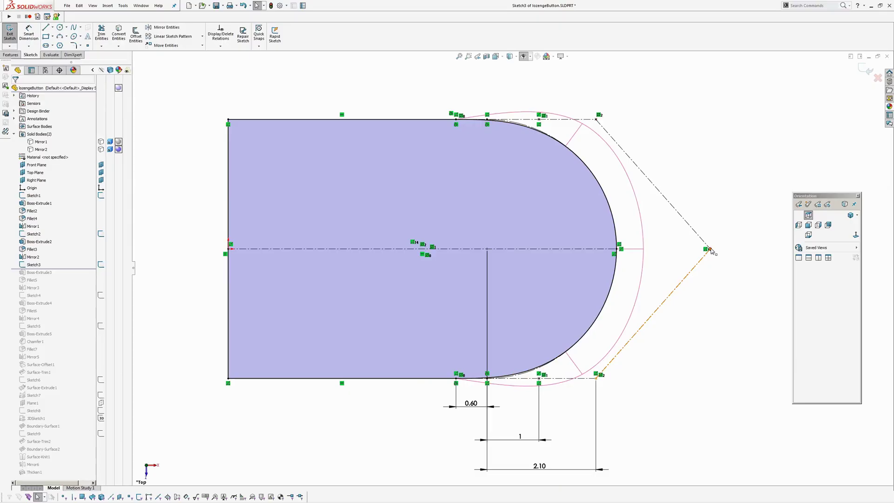
Try 2.30 mm and 2 mm for the 2.10 mm spline control-point dimension, undo the change and rebuild out of Sketch3.
{"action": "scroll", "coordinate": [707, 253], "scroll_direction": "down", "scroll_amount": 3}
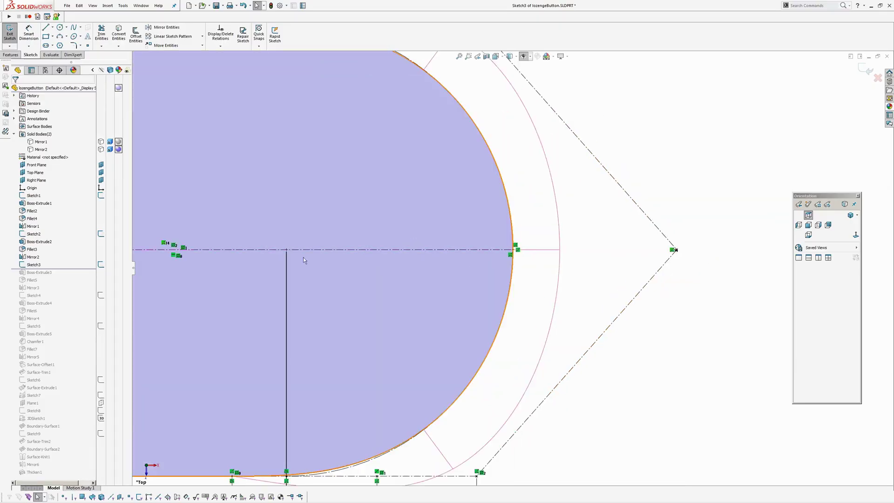
{"action": "middle_click_drag", "start_coordinate": [662, 319], "coordinate": [710, 311], "text": "ctrl"}
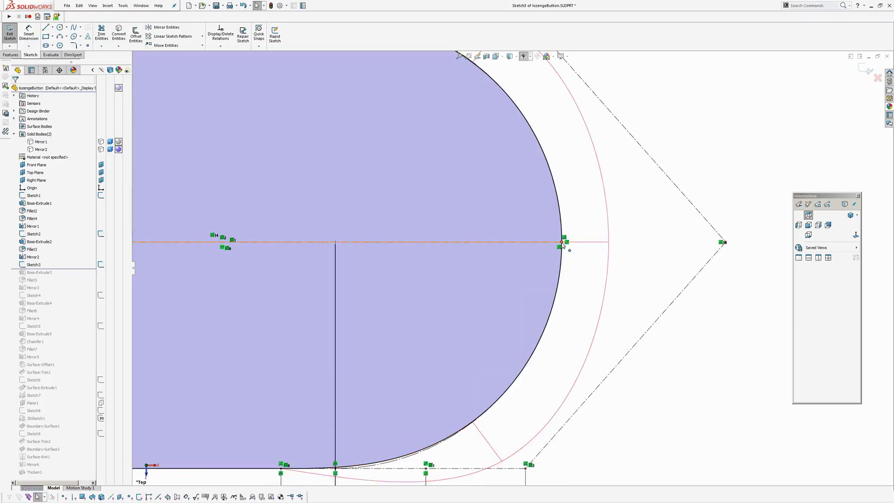
{"action": "scroll", "coordinate": [562, 244], "scroll_direction": "up", "scroll_amount": 2}
{"action": "mouse_move", "coordinate": [606, 397]}
{"action": "middle_mouse_down", "text": "ctrl"}
{"action": "mouse_move", "coordinate": [666, 353]}
{"action": "mouse_move", "coordinate": [601, 387]}
{"action": "mouse_move", "coordinate": [595, 368]}
{"action": "middle_mouse_up", "text": "ctrl"}
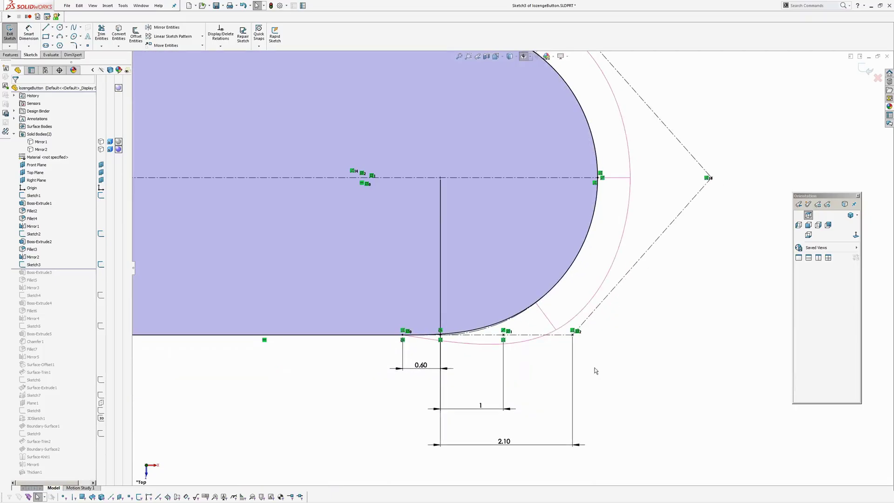
{"action": "double_click", "coordinate": [507, 444]}
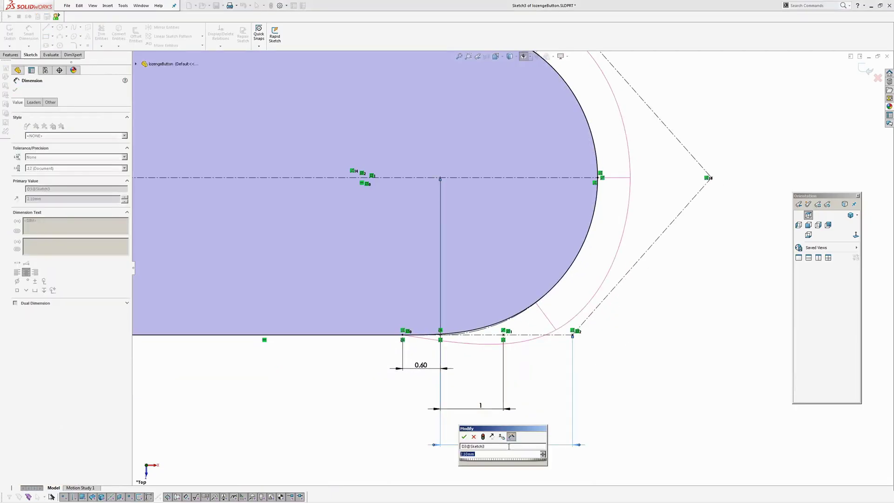
{"action": "scroll", "coordinate": [508, 448], "scroll_direction": "up", "scroll_amount": 2}
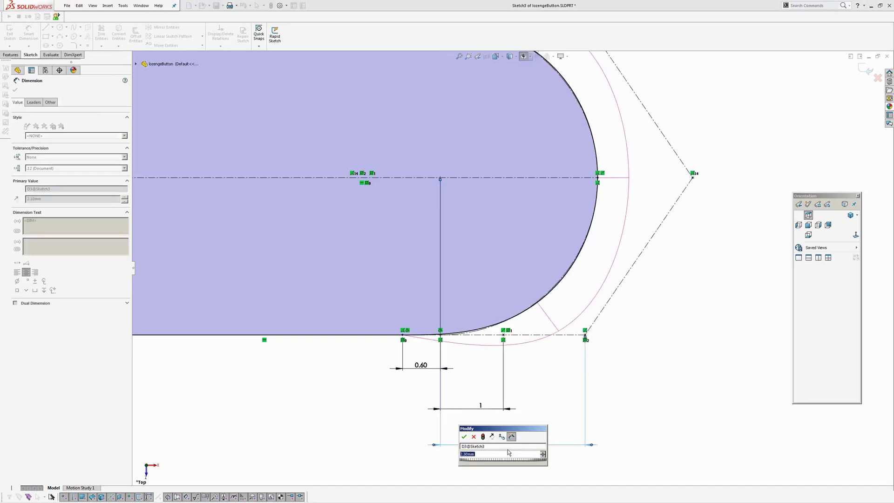
{"action": "scroll", "coordinate": [508, 449], "scroll_direction": "down", "scroll_amount": 3}
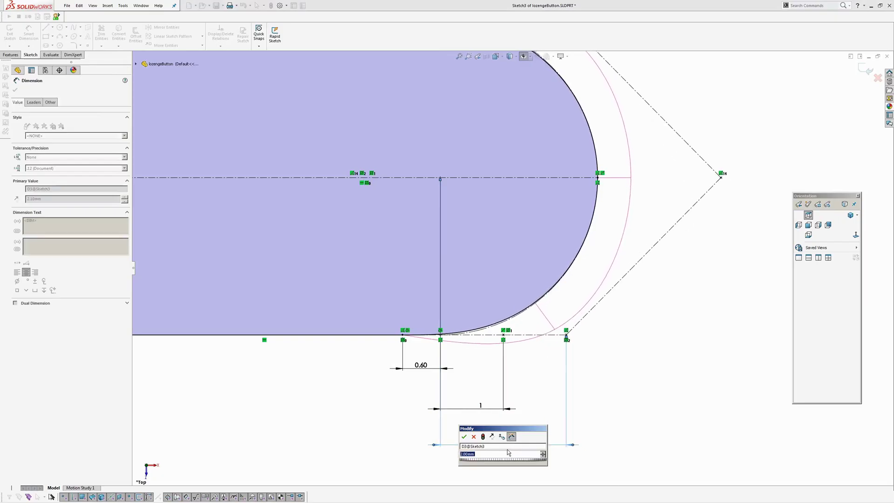
{"action": "left_click", "coordinate": [465, 436]}
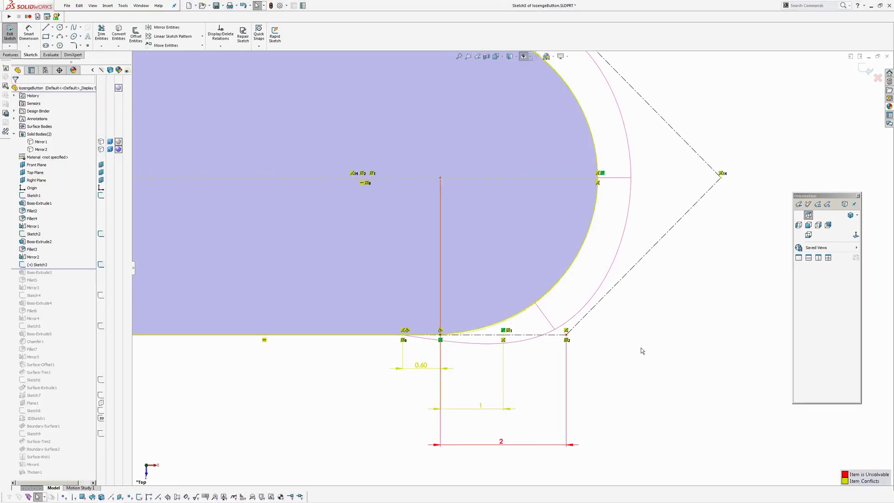
{"action": "key", "text": "ctrl+z"}
{"action": "scroll", "coordinate": [659, 359], "scroll_direction": "up", "scroll_amount": 1}
{"action": "key", "text": "ctrl+b"}
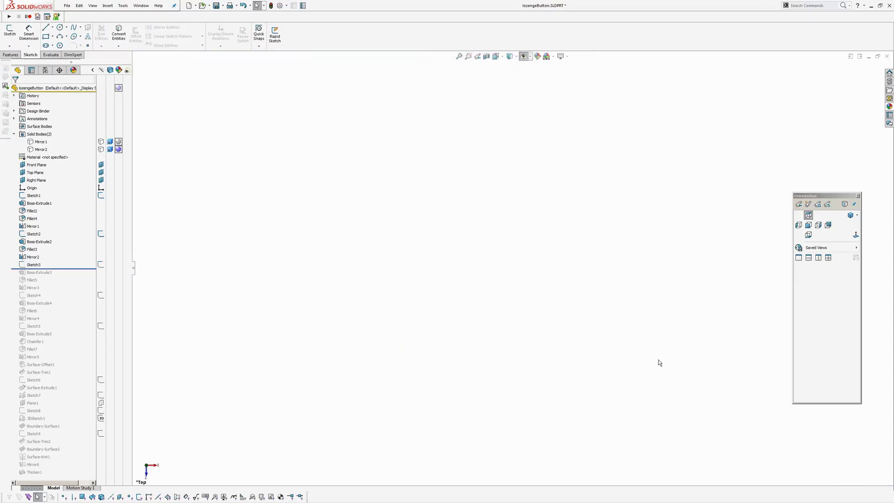
Reopen Sketch3, highlight Sketch2 to compare the two curvature combs, and exit the sketch.
{"action": "left_click", "coordinate": [34, 265]}
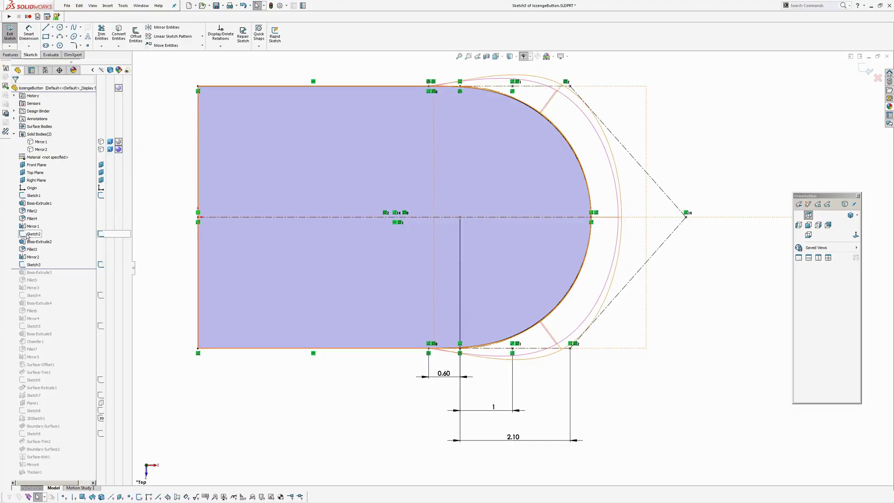
{"action": "left_click", "coordinate": [27, 236]}
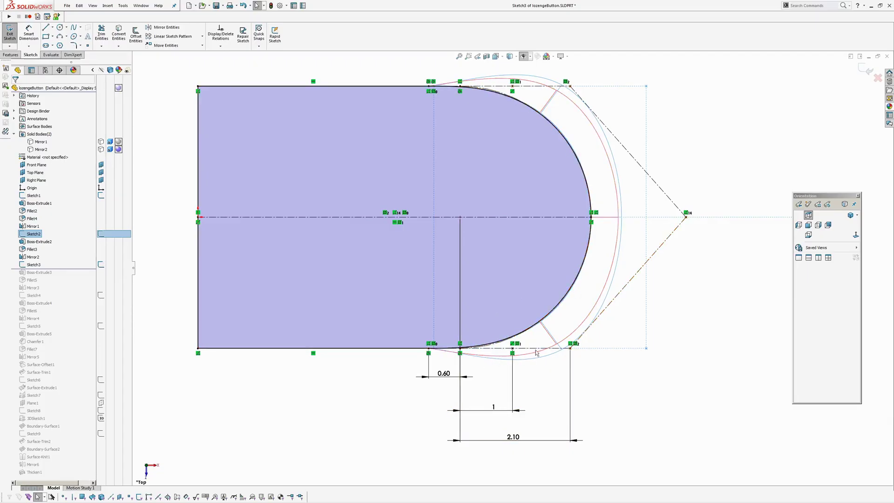
{"action": "left_click", "coordinate": [869, 71]}
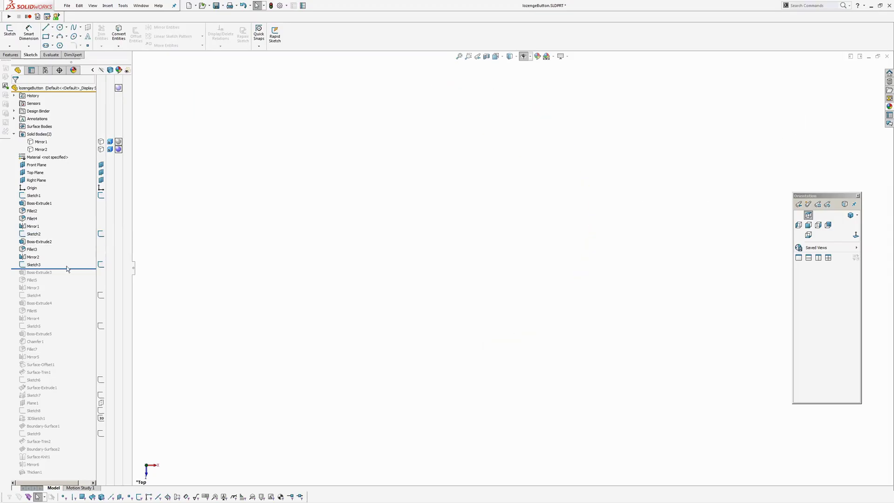
Roll the feature history forward past Boss-Extrude3 and show the extruded body in an angled view.
{"action": "left_click_drag", "start_coordinate": [77, 269], "coordinate": [77, 277]}
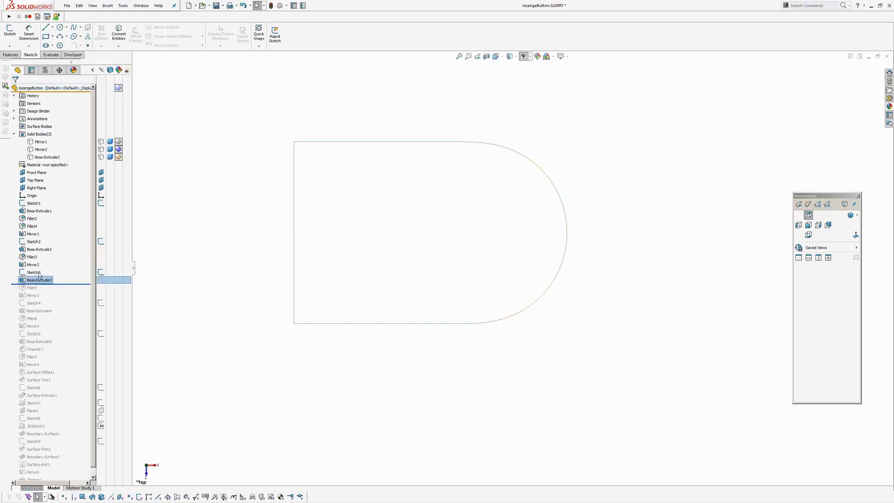
{"action": "left_click", "coordinate": [433, 273]}
{"action": "middle_click_drag", "start_coordinate": [434, 273], "coordinate": [442, 134]}
{"action": "left_click", "coordinate": [650, 249]}
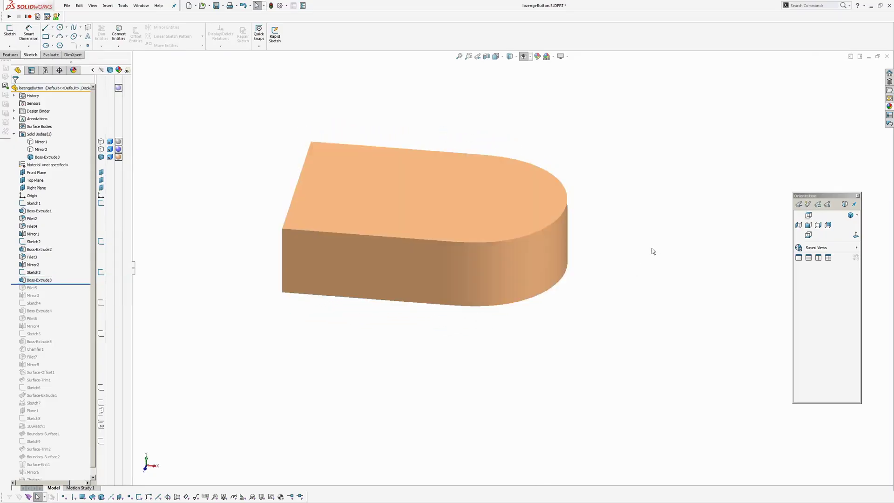
{"action": "middle_click_drag", "start_coordinate": [650, 250], "coordinate": [499, 206]}
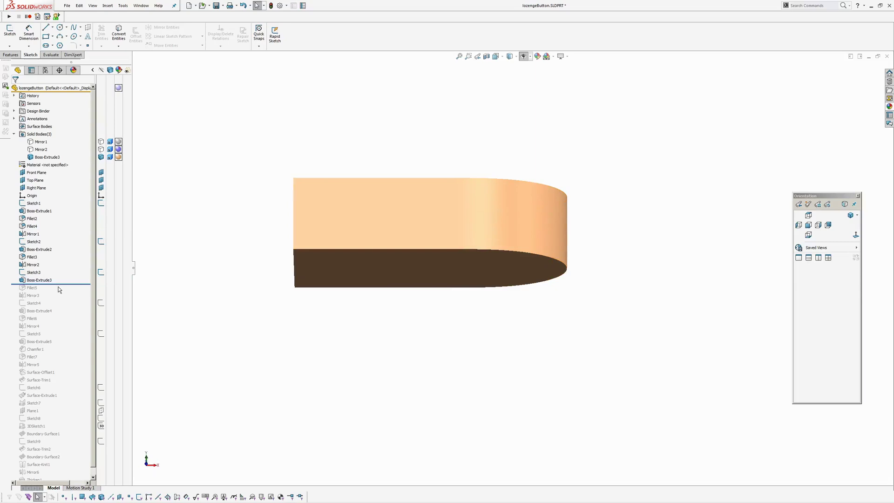
Roll the history forward past Fillet5 and Mirror3 to include the top-edge fillet and the mirrored half.
{"action": "left_click_drag", "start_coordinate": [63, 284], "coordinate": [63, 292]}
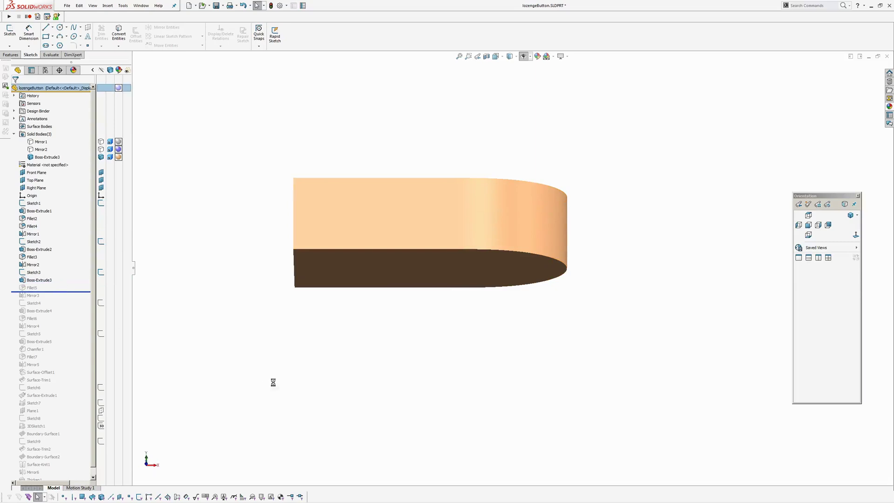
{"action": "middle_click_drag", "start_coordinate": [275, 361], "coordinate": [559, 333]}
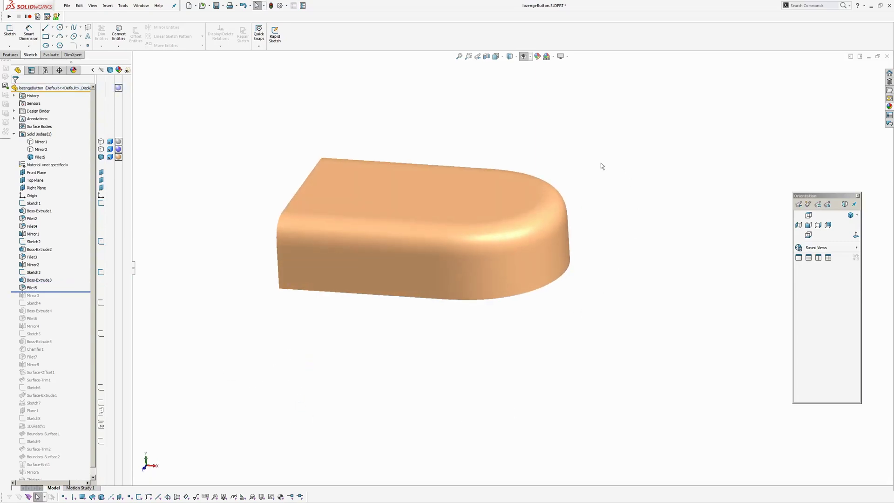
{"action": "middle_click_drag", "start_coordinate": [601, 166], "coordinate": [613, 285]}
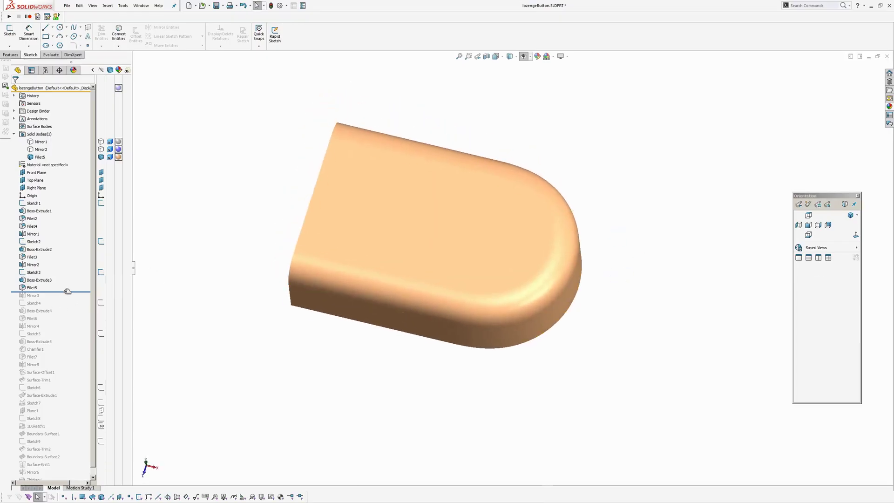
{"action": "left_click_drag", "start_coordinate": [68, 292], "coordinate": [67, 298]}
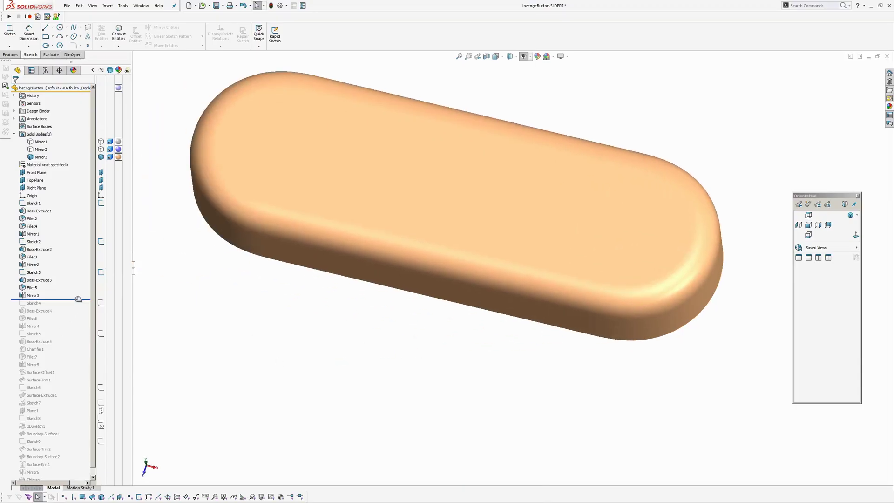
Roll the history forward past Sketch4 and hide the Mirror3 body.
{"action": "left_click_drag", "start_coordinate": [78, 299], "coordinate": [76, 307]}
{"action": "left_click", "coordinate": [34, 297]}
{"action": "left_click", "coordinate": [41, 289]}
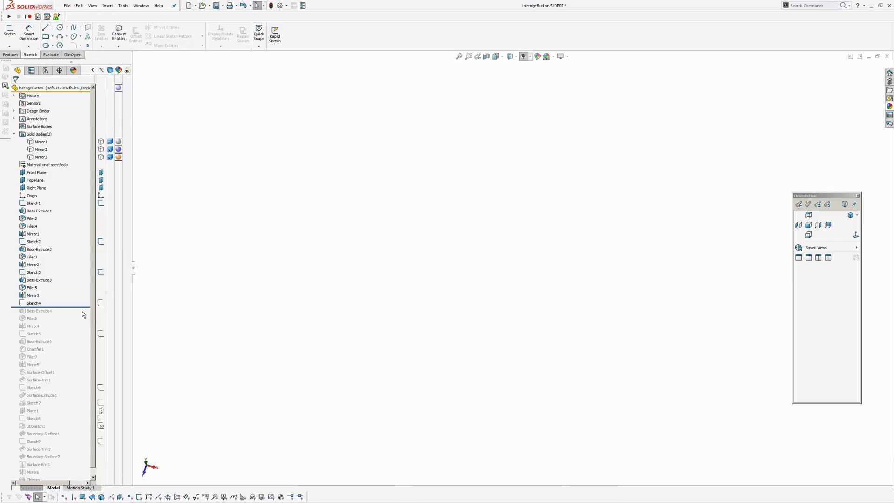
Open Sketch4 for editing, viewed from the top.
{"action": "left_click", "coordinate": [44, 302]}
{"action": "left_click", "coordinate": [44, 284]}
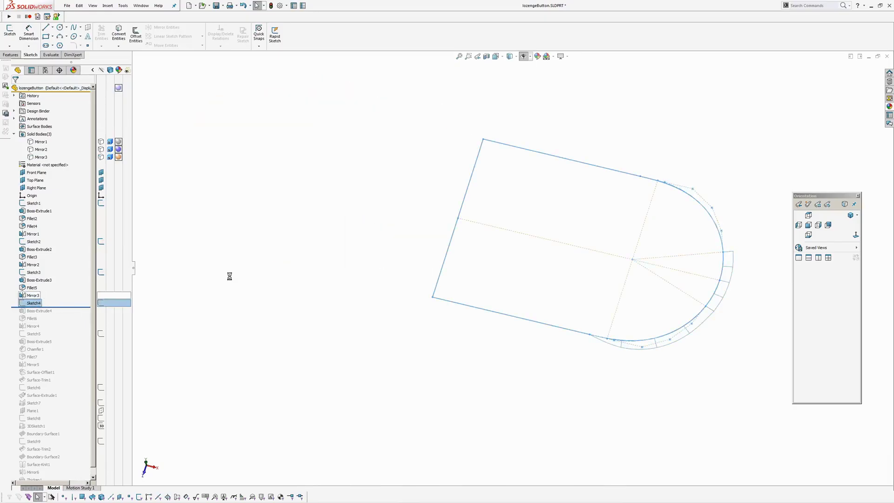
{"action": "left_click", "coordinate": [809, 216]}
{"action": "scroll", "coordinate": [663, 256], "scroll_direction": "down", "scroll_amount": 7}
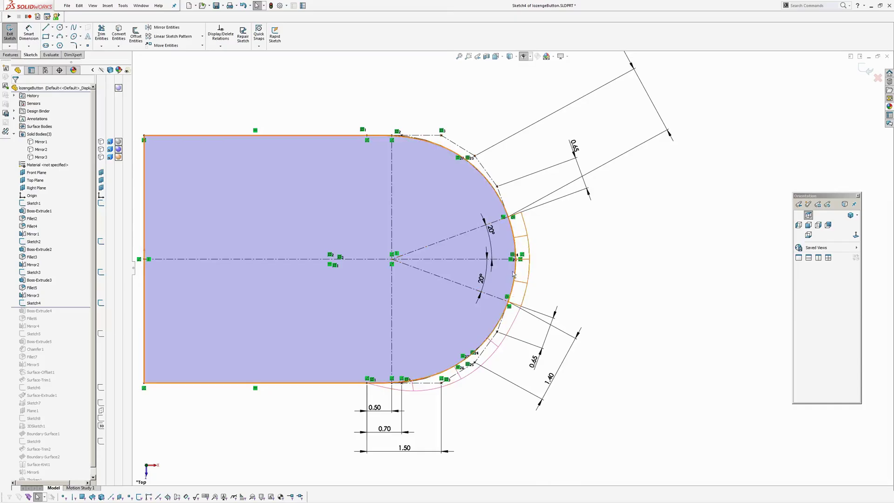
Examine Sketch4's rounded end: the 20° tip arc segments, the corner spline's control polygon and dimensions, and the curvature combs.
{"action": "middle_click_drag", "start_coordinate": [585, 280], "coordinate": [638, 246], "text": "ctrl"}
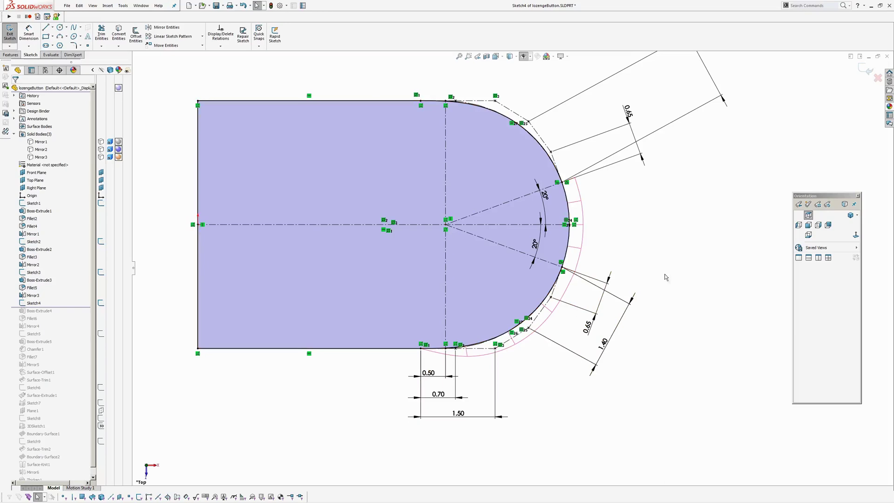
{"action": "scroll", "coordinate": [544, 372], "scroll_direction": "down", "scroll_amount": 2}
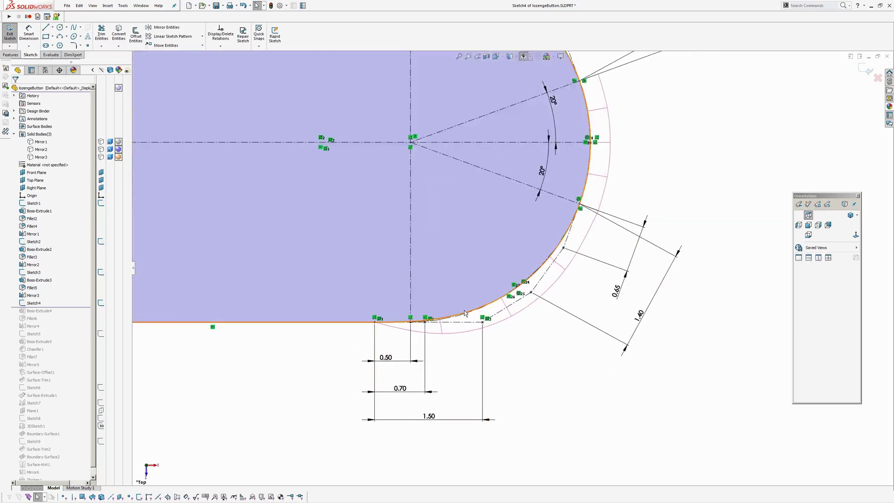
{"action": "middle_click_drag", "start_coordinate": [539, 369], "coordinate": [543, 399], "text": "ctrl"}
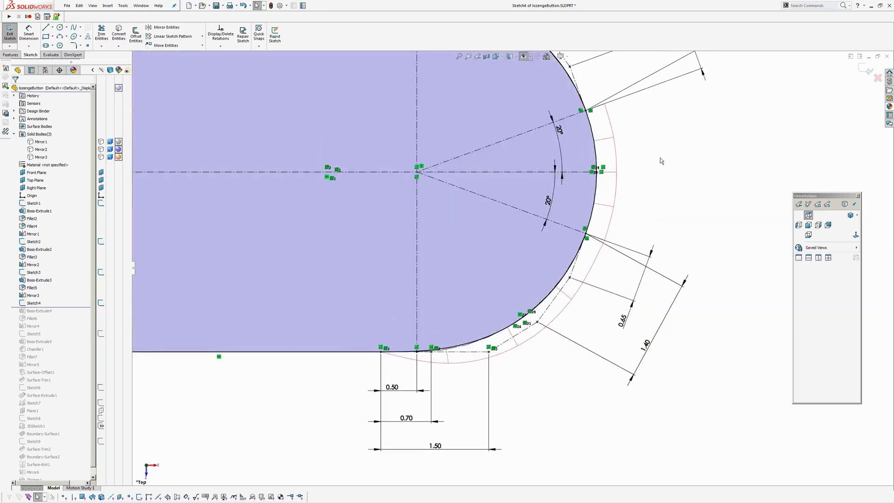
{"action": "middle_click_drag", "start_coordinate": [662, 162], "coordinate": [658, 216], "text": "ctrl"}
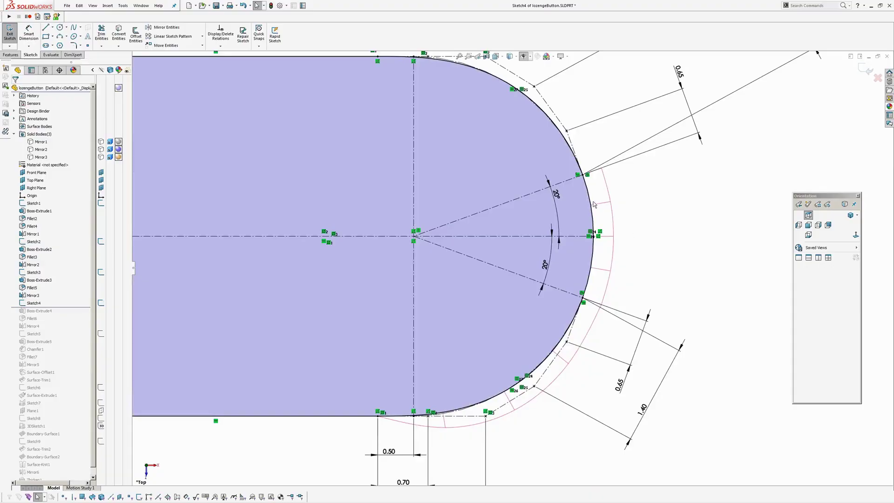
{"action": "middle_click_drag", "start_coordinate": [627, 278], "coordinate": [618, 239], "text": "ctrl"}
{"action": "scroll", "coordinate": [610, 159], "scroll_direction": "down", "scroll_amount": 1}
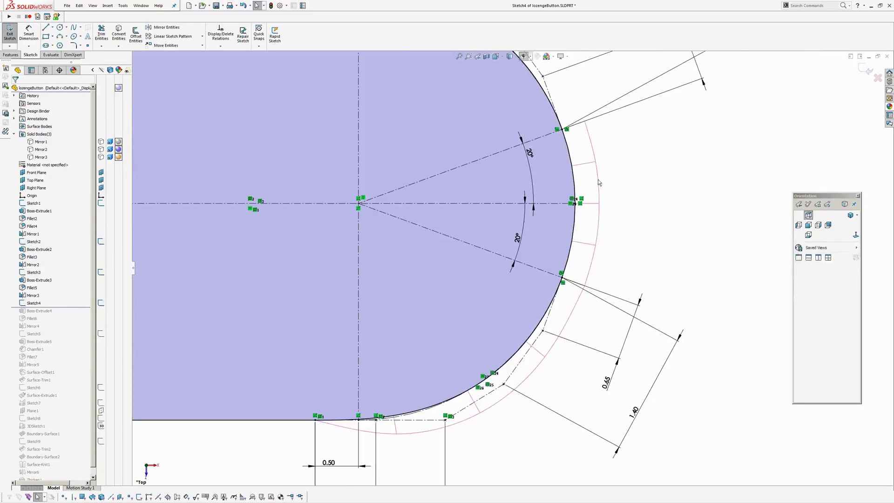
{"action": "middle_click_drag", "start_coordinate": [585, 298], "coordinate": [614, 225], "text": "ctrl"}
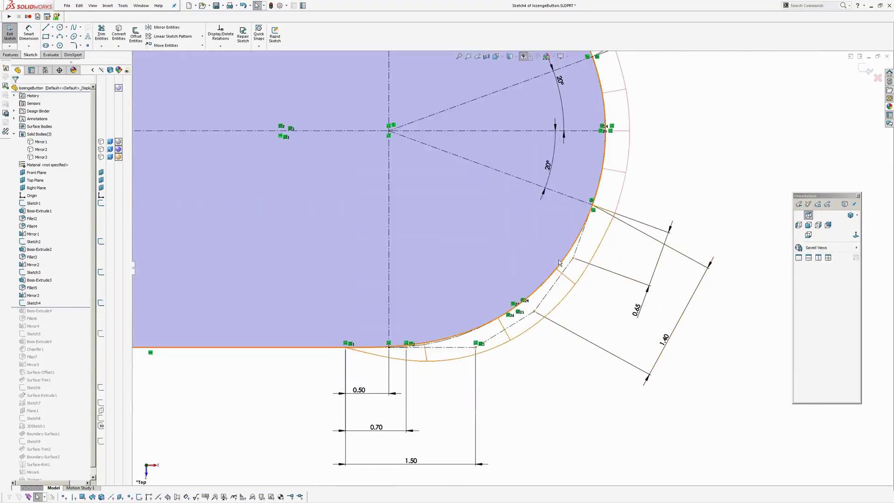
Inspect the corner style spline's relations and its control points along the straight edge.
{"action": "left_click", "coordinate": [552, 274]}
{"action": "middle_click_drag", "start_coordinate": [552, 356], "coordinate": [563, 309], "text": "ctrl"}
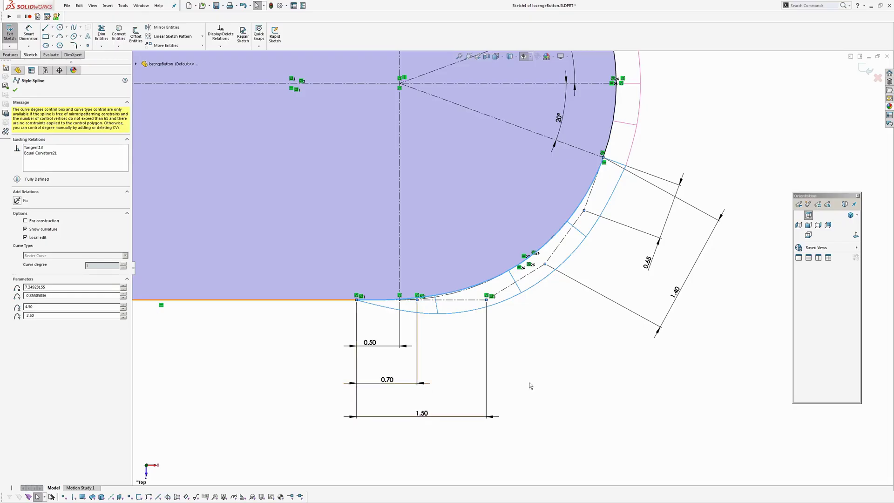
{"action": "left_click", "coordinate": [577, 367]}
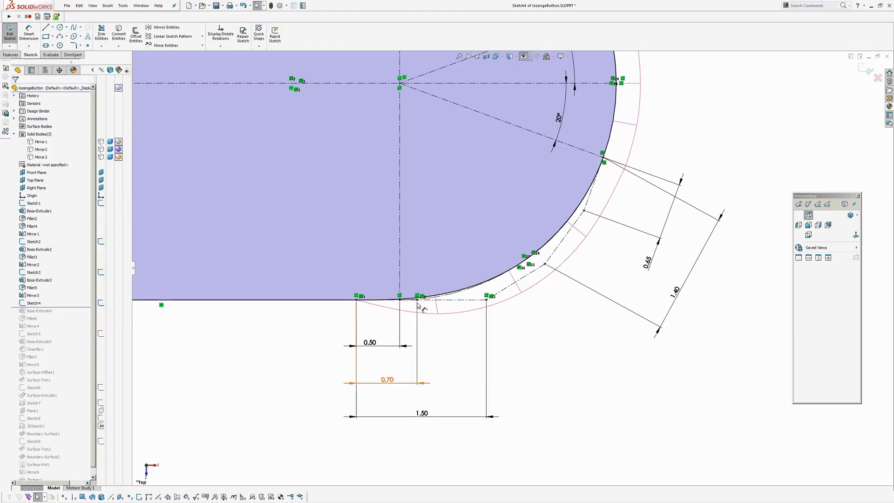
{"action": "left_click", "coordinate": [334, 300]}
{"action": "left_click", "coordinate": [325, 336]}
{"action": "middle_click_drag", "start_coordinate": [540, 349], "coordinate": [541, 386], "text": "ctrl"}
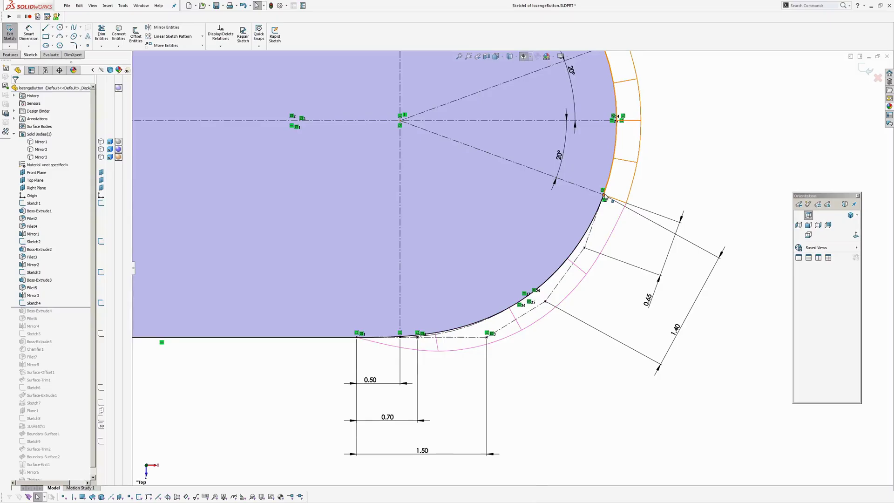
Examine the Equal Curvature relation between the corner spline and the tip arc at their junction.
{"action": "scroll", "coordinate": [605, 199], "scroll_direction": "down", "scroll_amount": 3}
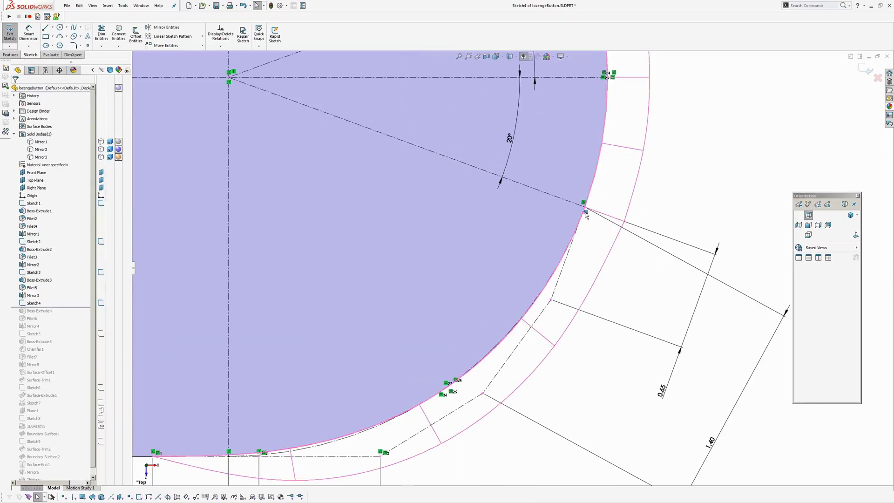
{"action": "left_click", "coordinate": [584, 212]}
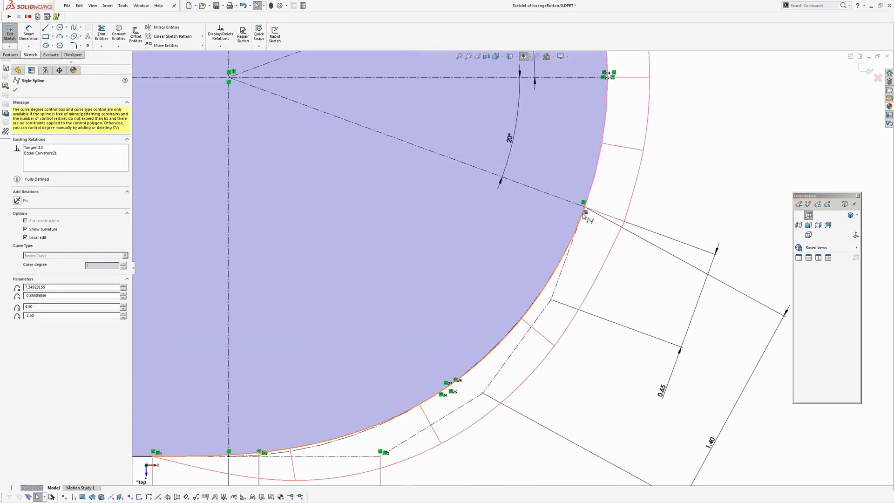
{"action": "left_click", "coordinate": [47, 153]}
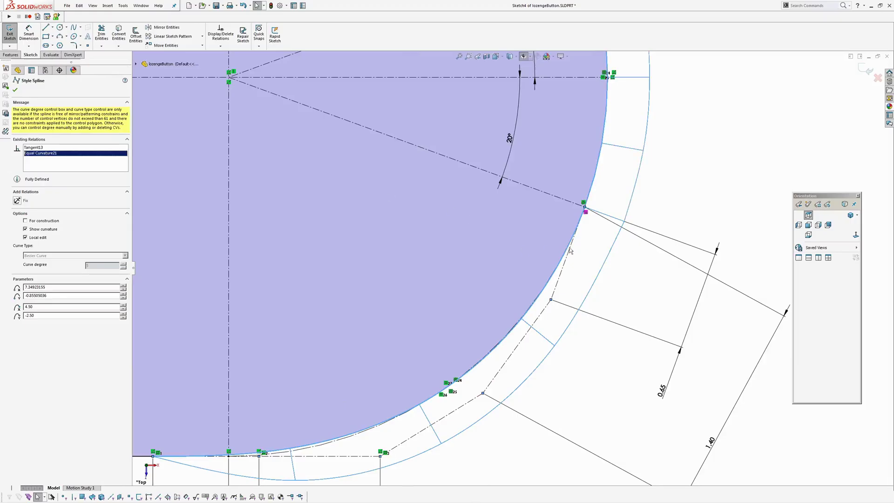
{"action": "left_click", "coordinate": [656, 281]}
{"action": "scroll", "coordinate": [644, 289], "scroll_direction": "up", "scroll_amount": 2}
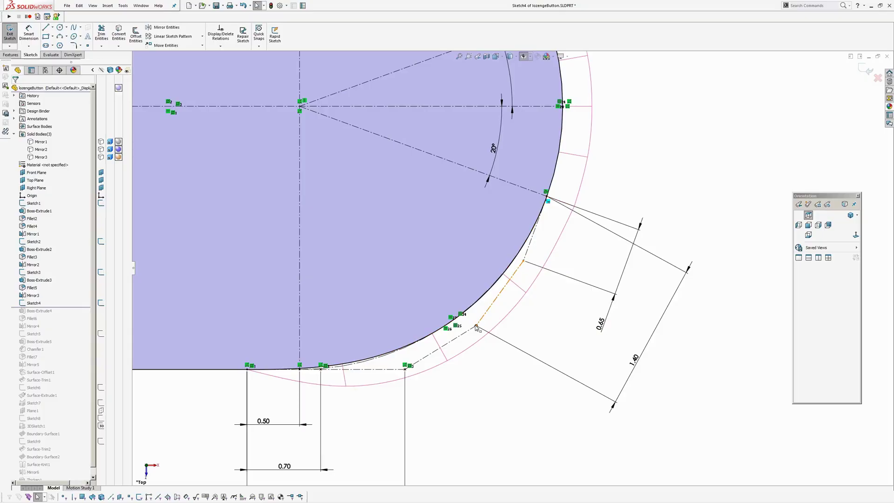
{"action": "middle_click_drag", "start_coordinate": [479, 381], "coordinate": [521, 367], "text": "ctrl"}
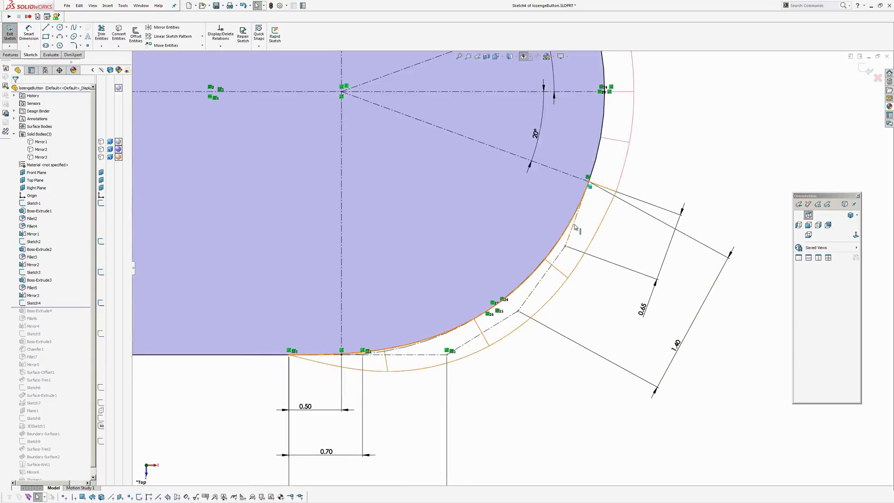
{"action": "key", "text": "f"}
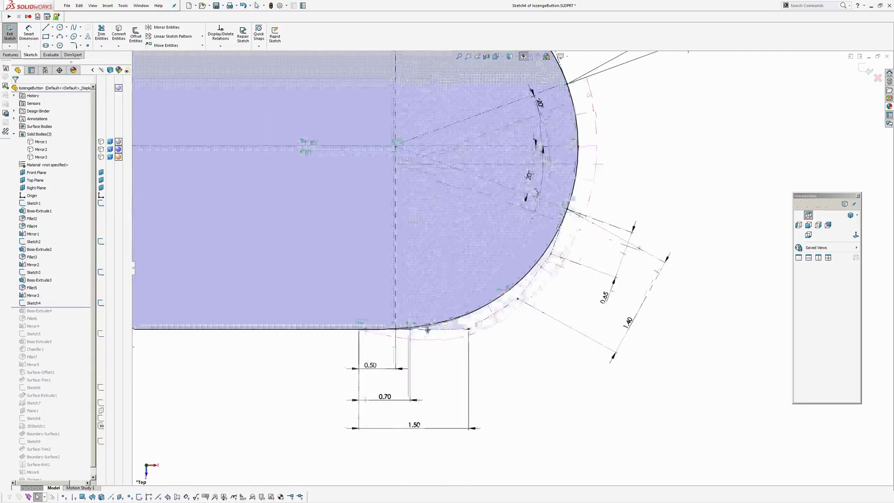
Exit Sketch4 and roll the history forward to include Boss-Extrude4.
{"action": "left_click", "coordinate": [865, 70]}
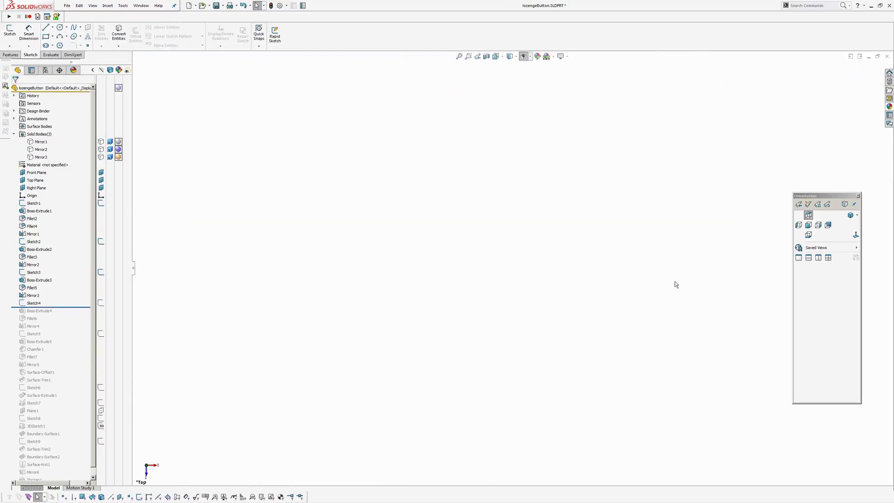
{"action": "left_click_drag", "start_coordinate": [71, 308], "coordinate": [71, 322]}
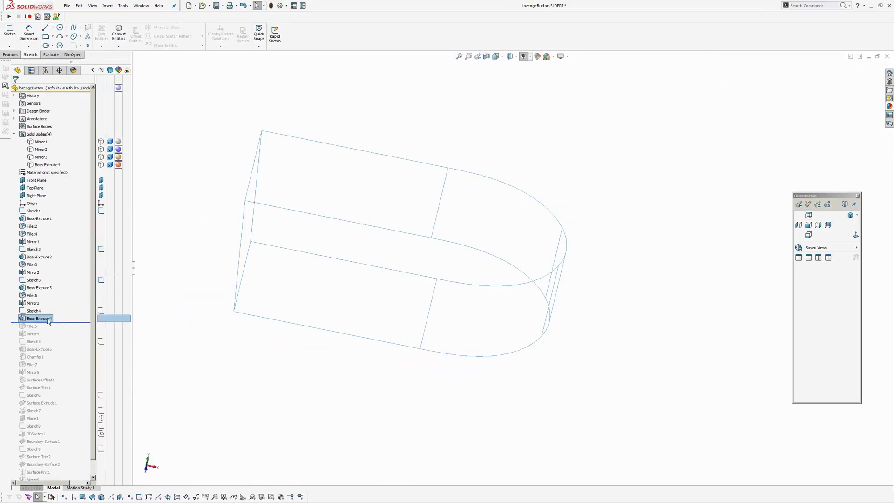
{"action": "left_click", "coordinate": [396, 377]}
{"action": "middle_click_drag", "start_coordinate": [396, 377], "coordinate": [426, 360], "text": "ctrl"}
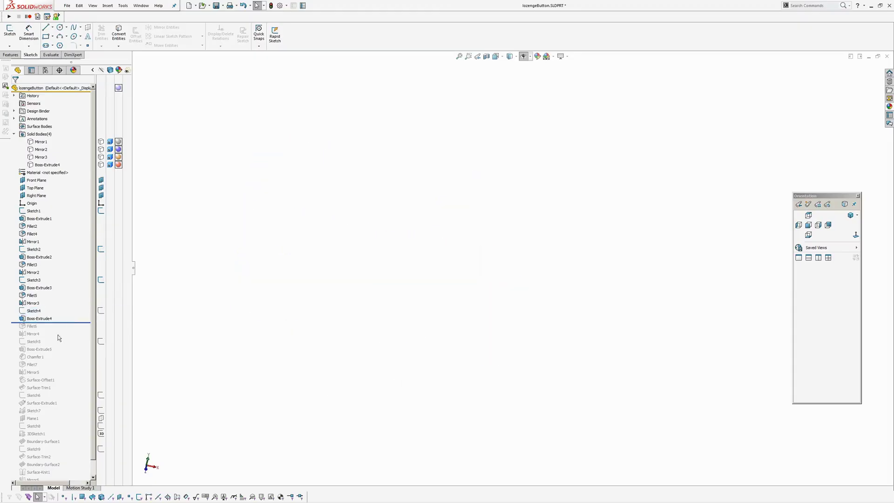
Show the Boss-Extrude4 body and view its side walls from several angles.
{"action": "left_click", "coordinate": [46, 319]}
{"action": "mouse_move", "coordinate": [367, 361]}
{"action": "middle_mouse_down"}
{"action": "mouse_move", "coordinate": [441, 192]}
{"action": "mouse_move", "coordinate": [451, 236]}
{"action": "mouse_move", "coordinate": [553, 341]}
{"action": "mouse_move", "coordinate": [523, 354]}
{"action": "mouse_move", "coordinate": [437, 323]}
{"action": "mouse_move", "coordinate": [516, 319]}
{"action": "mouse_move", "coordinate": [572, 261]}
{"action": "mouse_move", "coordinate": [571, 245]}
{"action": "mouse_move", "coordinate": [533, 259]}
{"action": "mouse_move", "coordinate": [556, 294]}
{"action": "middle_mouse_up"}
{"action": "scroll", "coordinate": [571, 245], "scroll_direction": "down", "scroll_amount": 3}
{"action": "scroll", "coordinate": [556, 293], "scroll_direction": "up", "scroll_amount": 3}
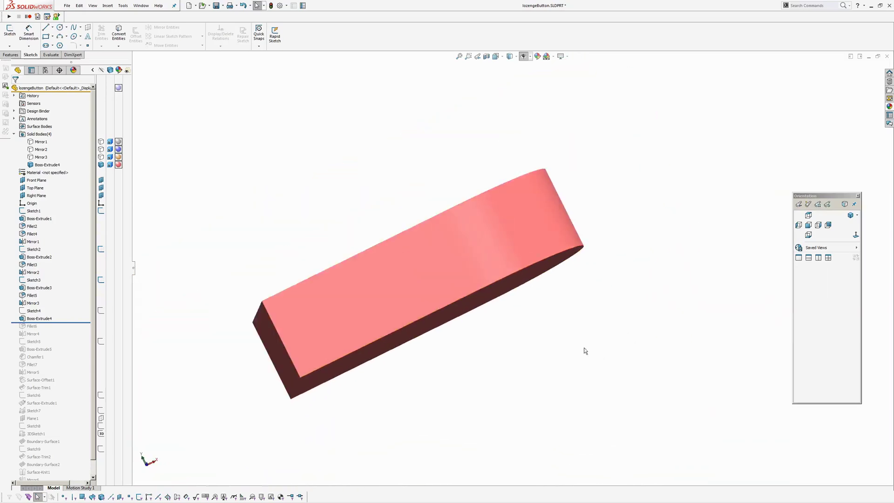
{"action": "middle_click_drag", "start_coordinate": [585, 351], "coordinate": [565, 461]}
Roll the history forward to include Fillet6 and display the model shaded with edges.
{"action": "left_click_drag", "start_coordinate": [71, 322], "coordinate": [70, 331]}
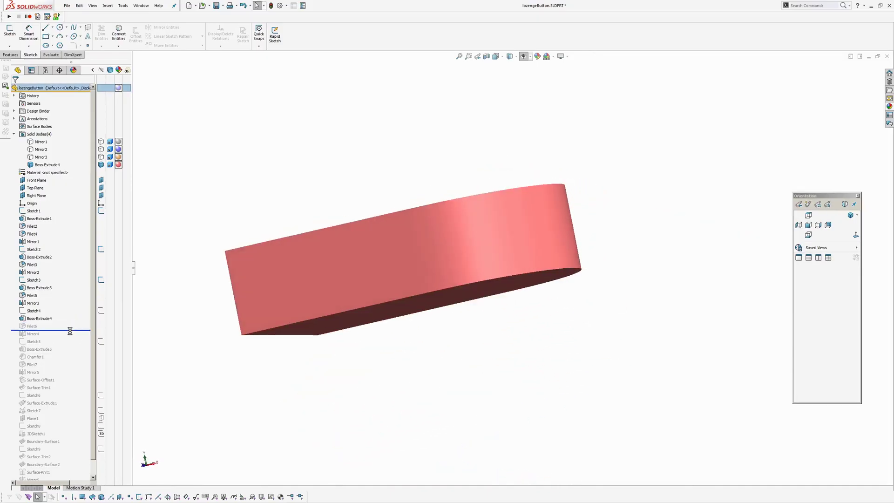
{"action": "middle_click_drag", "start_coordinate": [633, 264], "coordinate": [642, 346]}
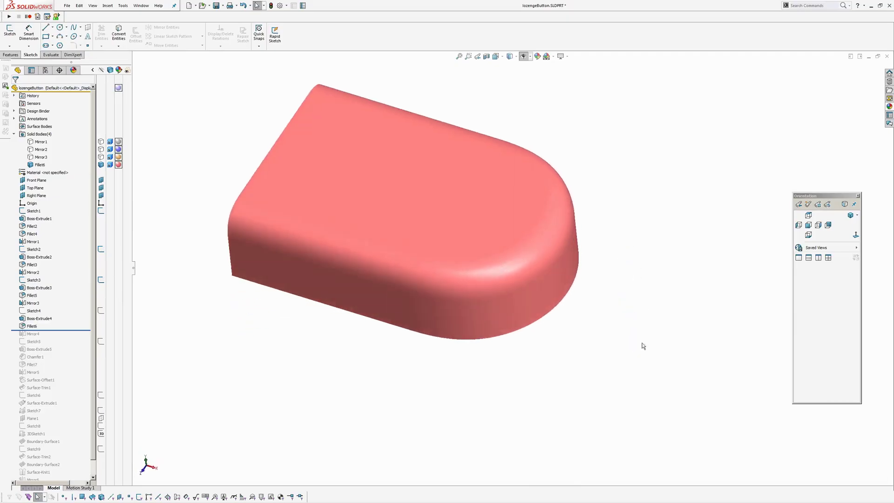
{"action": "scroll", "coordinate": [622, 257], "scroll_direction": "down", "scroll_amount": 3}
{"action": "middle_click_drag", "start_coordinate": [617, 243], "coordinate": [629, 258]}
{"action": "scroll", "coordinate": [577, 285], "scroll_direction": "down", "scroll_amount": 5}
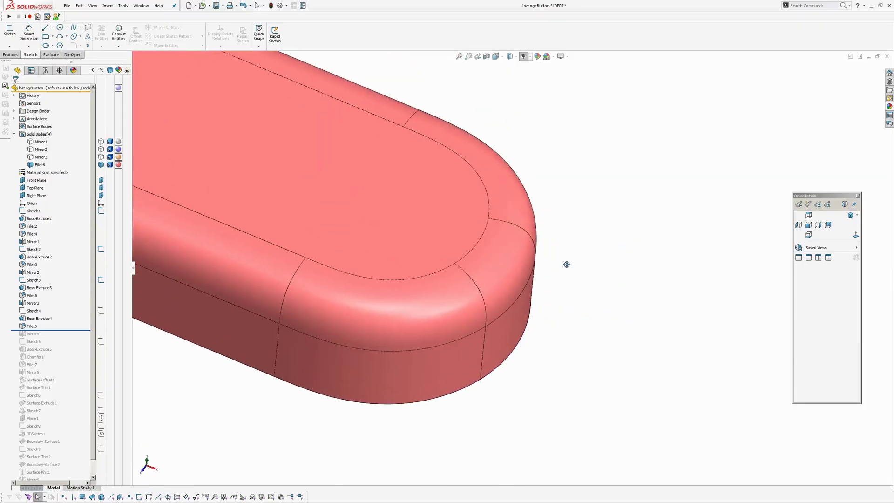
Examine the filleted half's face boundaries, highlighting the side faces that make up its rounded end.
{"action": "scroll", "coordinate": [580, 273], "scroll_direction": "up", "scroll_amount": 3}
{"action": "middle_click_drag", "start_coordinate": [543, 270], "coordinate": [517, 361]}
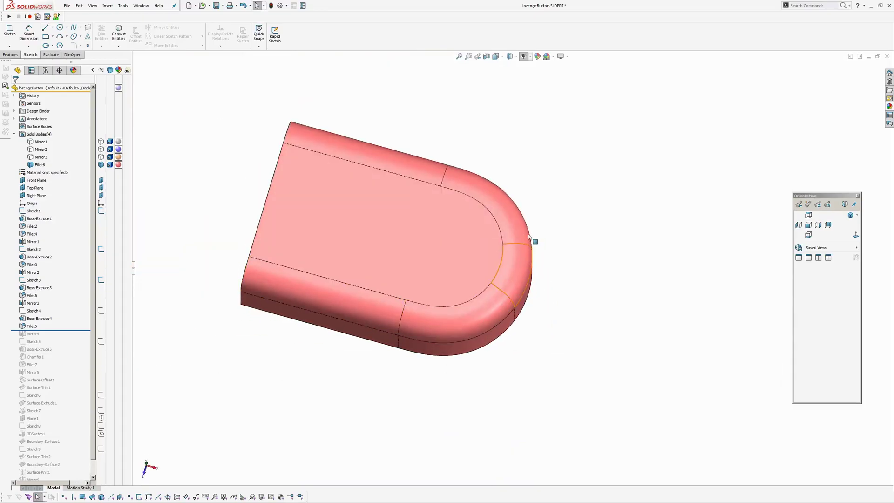
{"action": "middle_click_drag", "start_coordinate": [429, 151], "coordinate": [542, 254]}
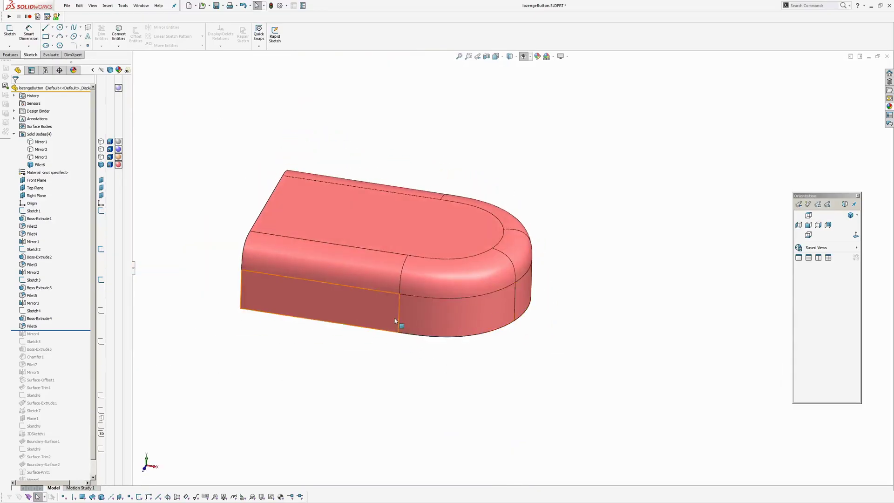
{"action": "middle_click_drag", "start_coordinate": [397, 319], "coordinate": [429, 325]}
{"action": "left_click", "coordinate": [473, 297]}
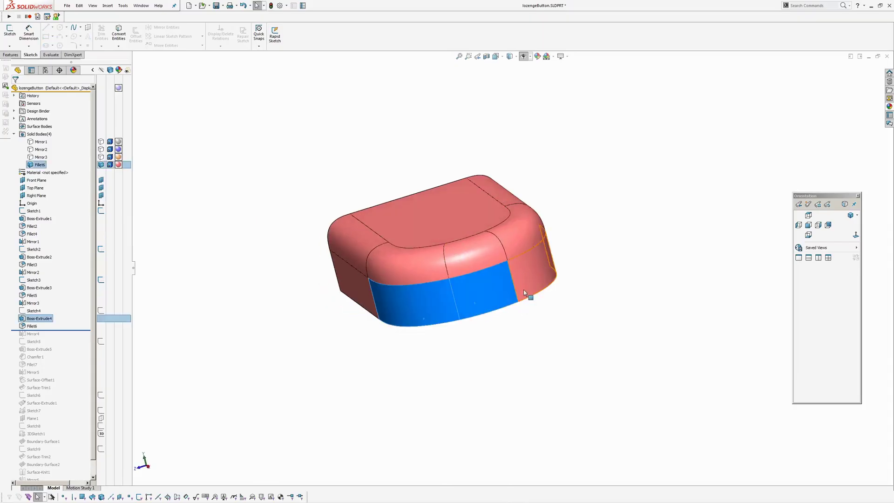
{"action": "middle_click_drag", "start_coordinate": [512, 320], "coordinate": [594, 318]}
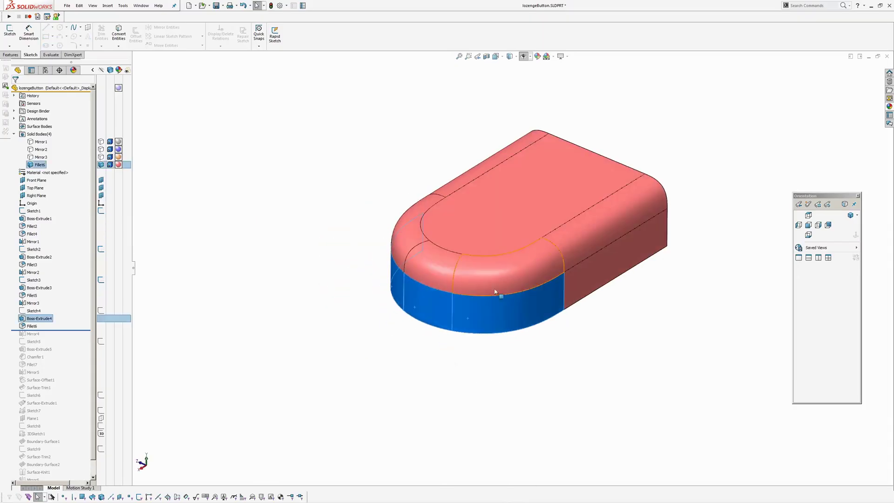
{"action": "mouse_move", "coordinate": [495, 291]}
{"action": "middle_mouse_down"}
{"action": "mouse_move", "coordinate": [557, 319]}
{"action": "mouse_move", "coordinate": [483, 298]}
{"action": "middle_mouse_up"}
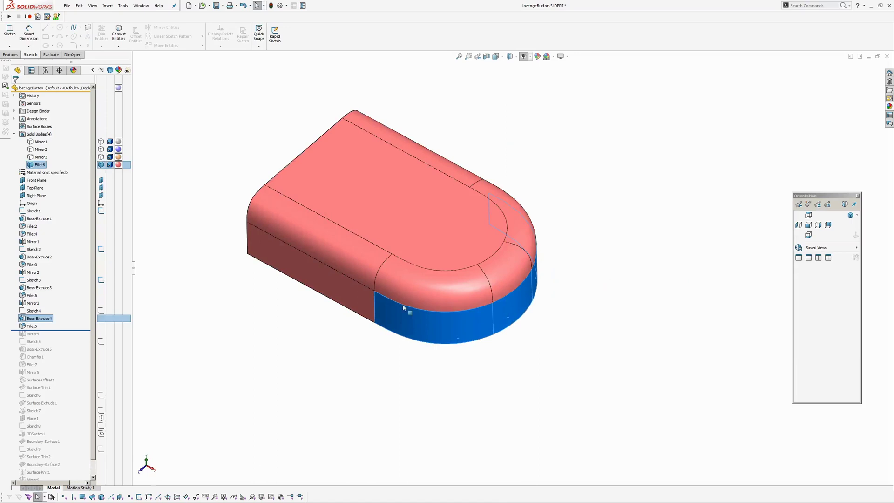
{"action": "left_click", "coordinate": [509, 188]}
{"action": "middle_click_drag", "start_coordinate": [510, 188], "coordinate": [565, 261]}
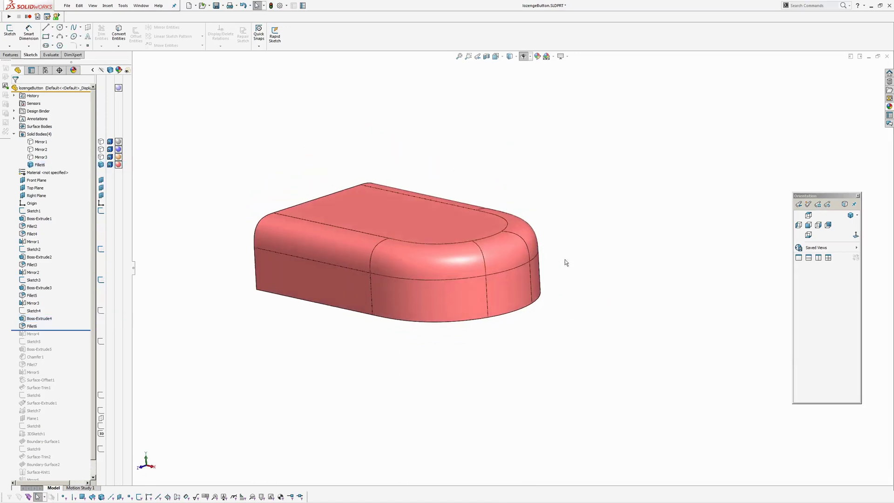
Inspect the top-edge fillet's face segments around the rounded end from above and at an angle.
{"action": "middle_click_drag", "start_coordinate": [539, 359], "coordinate": [565, 351]}
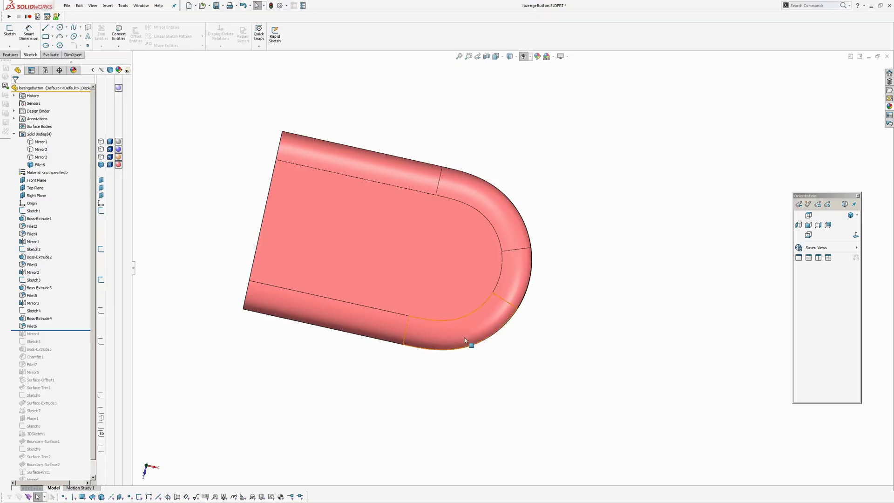
{"action": "middle_click_drag", "start_coordinate": [412, 400], "coordinate": [455, 411], "text": "ctrl"}
{"action": "middle_click_drag", "start_coordinate": [573, 346], "coordinate": [549, 224]}
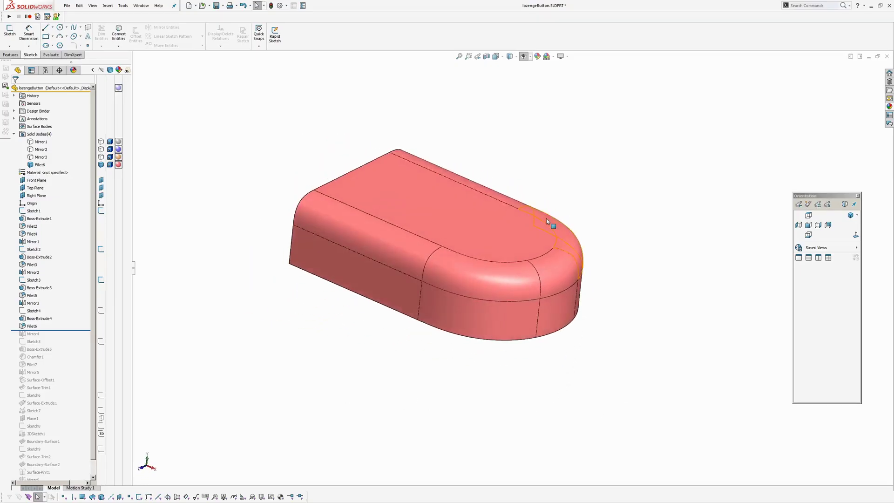
{"action": "middle_click_drag", "start_coordinate": [531, 317], "coordinate": [512, 372]}
{"action": "scroll", "coordinate": [512, 266], "scroll_direction": "up", "scroll_amount": 2}
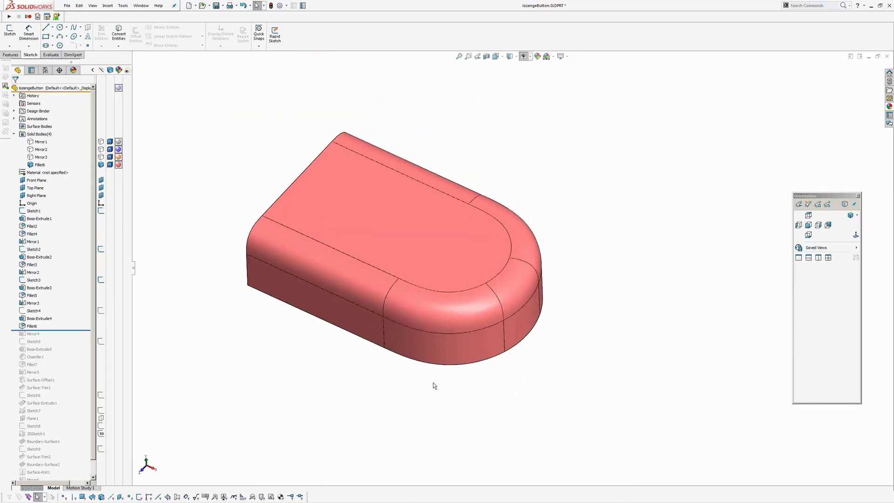
Roll the history forward to include Mirror4 and display the complete button shaded without edges.
{"action": "left_click", "coordinate": [65, 330]}
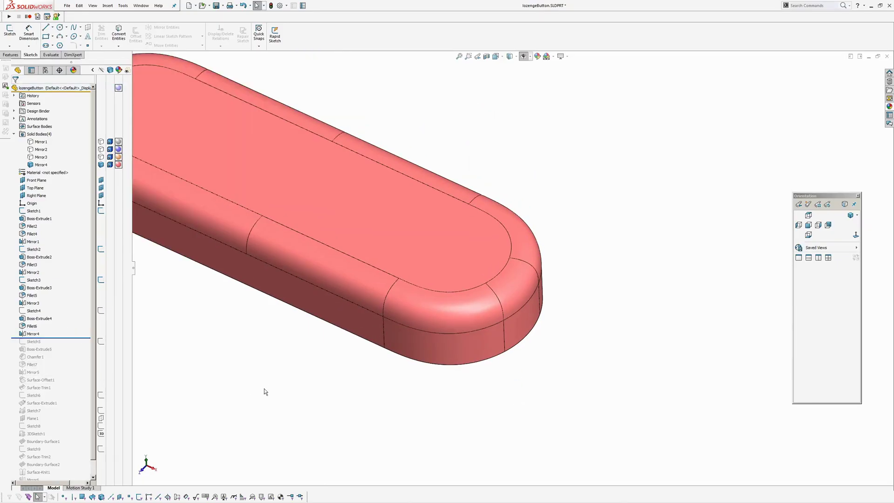
{"action": "middle_click_drag", "start_coordinate": [264, 389], "coordinate": [356, 418], "text": "ctrl"}
{"action": "scroll", "coordinate": [355, 418], "scroll_direction": "up", "scroll_amount": 3}
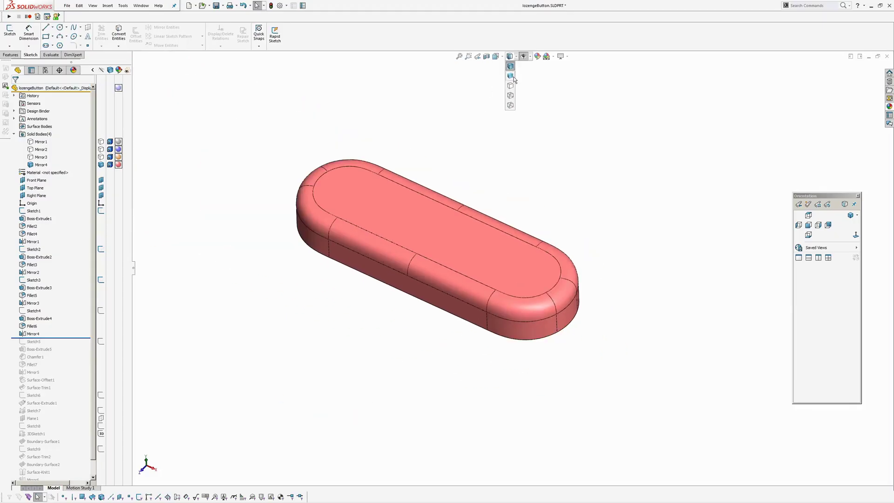
{"action": "left_click", "coordinate": [512, 77]}
Show the Mirror3 body and hide the Mirror4 body to compare the two button versions.
{"action": "mouse_move", "coordinate": [572, 155]}
{"action": "middle_mouse_down"}
{"action": "mouse_move", "coordinate": [487, 211]}
{"action": "mouse_move", "coordinate": [453, 339]}
{"action": "mouse_move", "coordinate": [353, 370]}
{"action": "mouse_move", "coordinate": [277, 341]}
{"action": "mouse_move", "coordinate": [263, 291]}
{"action": "middle_mouse_up"}
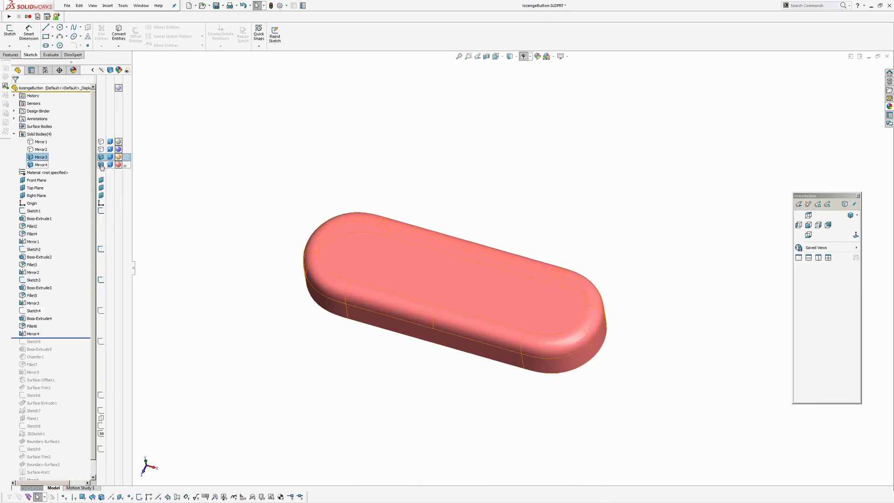
{"action": "scroll", "coordinate": [568, 362], "scroll_direction": "down", "scroll_amount": 2}
{"action": "middle_click_drag", "start_coordinate": [569, 362], "coordinate": [616, 394]}
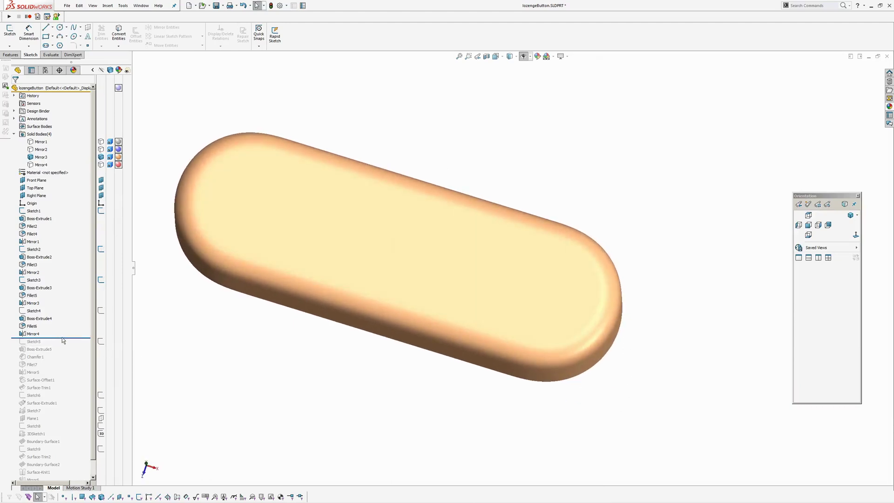
Roll the history forward past Sketch5 and Boss-Extrude5 to include the plate surrounding the button's end.
{"action": "left_click_drag", "start_coordinate": [67, 337], "coordinate": [68, 344]}
{"action": "middle_click_drag", "start_coordinate": [149, 391], "coordinate": [201, 370], "text": "ctrl"}
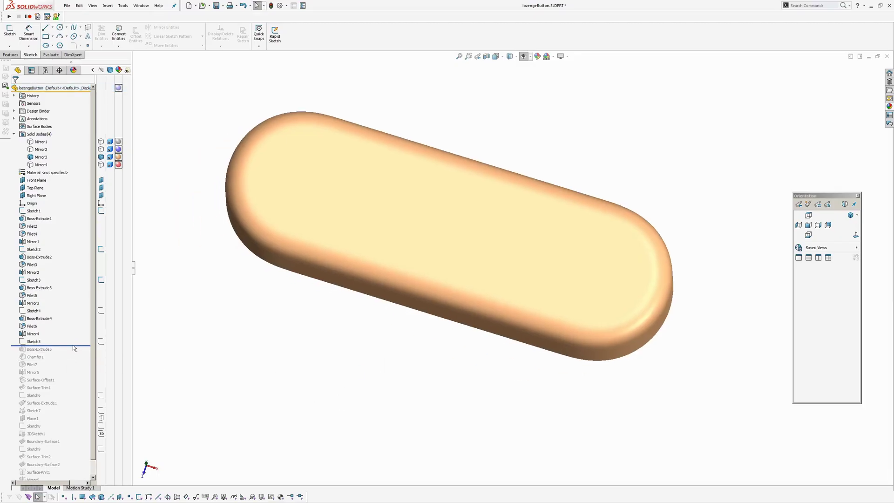
{"action": "left_click_drag", "start_coordinate": [73, 348], "coordinate": [74, 357]}
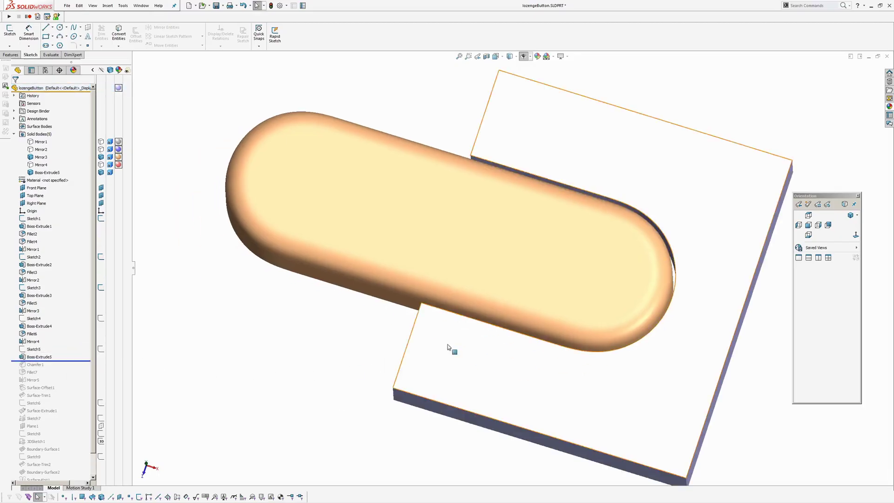
{"action": "middle_click_drag", "start_coordinate": [448, 345], "coordinate": [480, 343]}
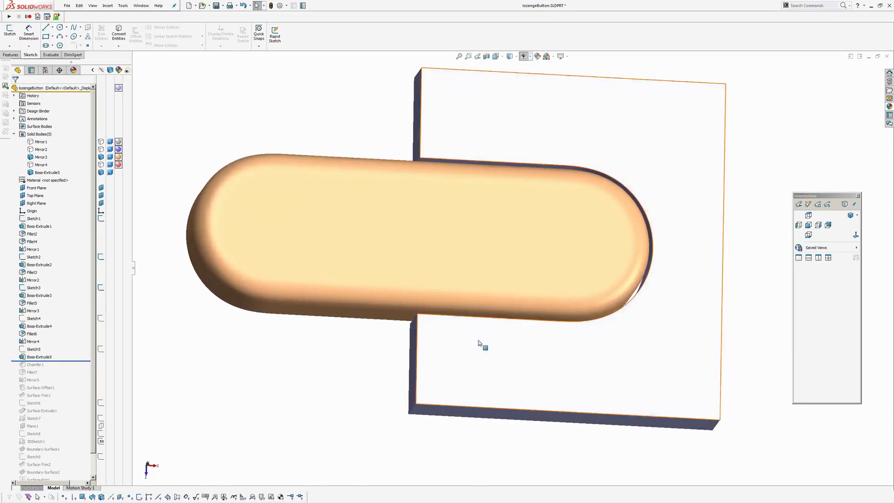
Open Sketch5 for editing, viewed from the top and centred on the offset outline around the button's end.
{"action": "left_click", "coordinate": [37, 349]}
{"action": "left_click", "coordinate": [38, 328]}
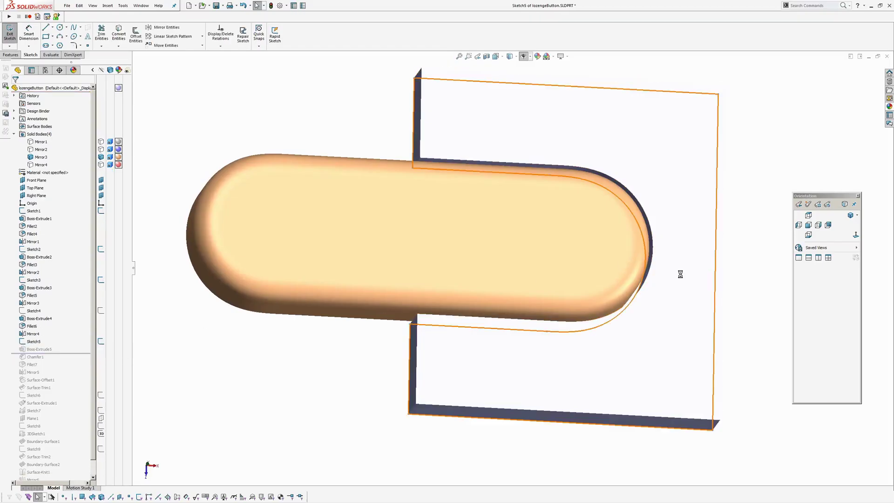
{"action": "left_click", "coordinate": [856, 234]}
{"action": "scroll", "coordinate": [543, 209], "scroll_direction": "down", "scroll_amount": 3}
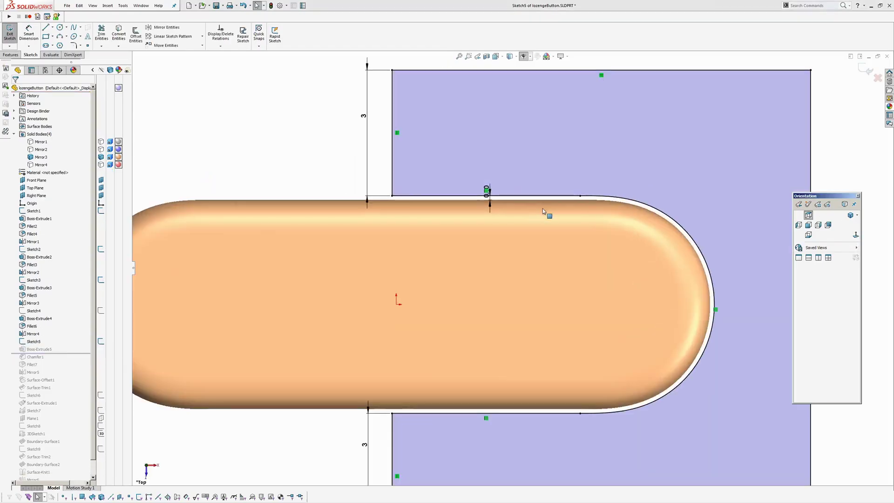
{"action": "middle_click_drag", "start_coordinate": [617, 253], "coordinate": [567, 207], "text": "ctrl"}
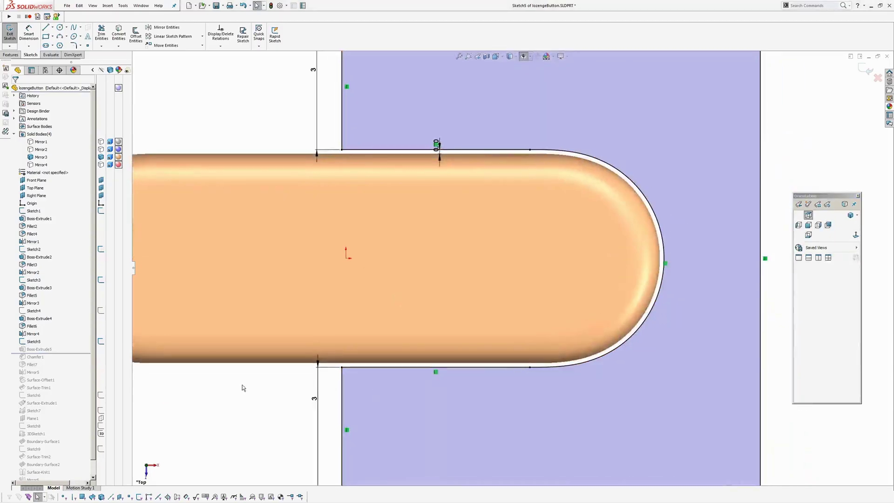
Highlight Sketch3 to compare its end curve with the offset outline and exit Sketch5 without changing it.
{"action": "left_click", "coordinate": [37, 280]}
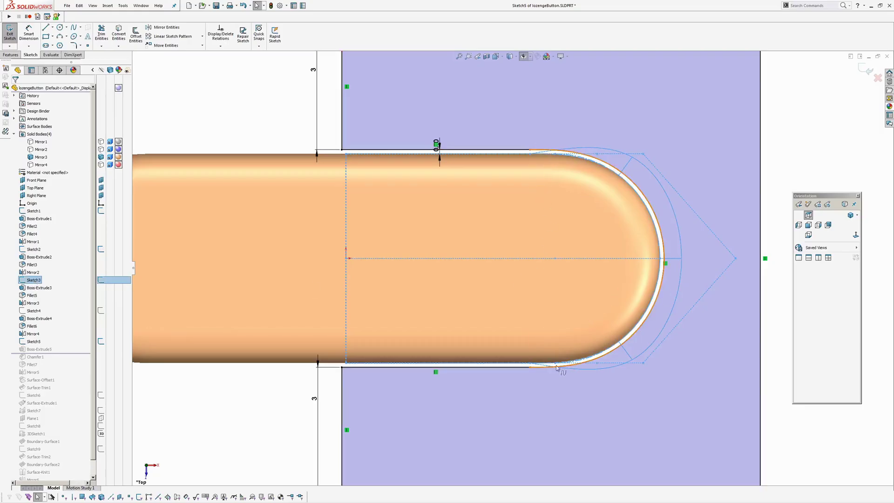
{"action": "left_click", "coordinate": [866, 69]}
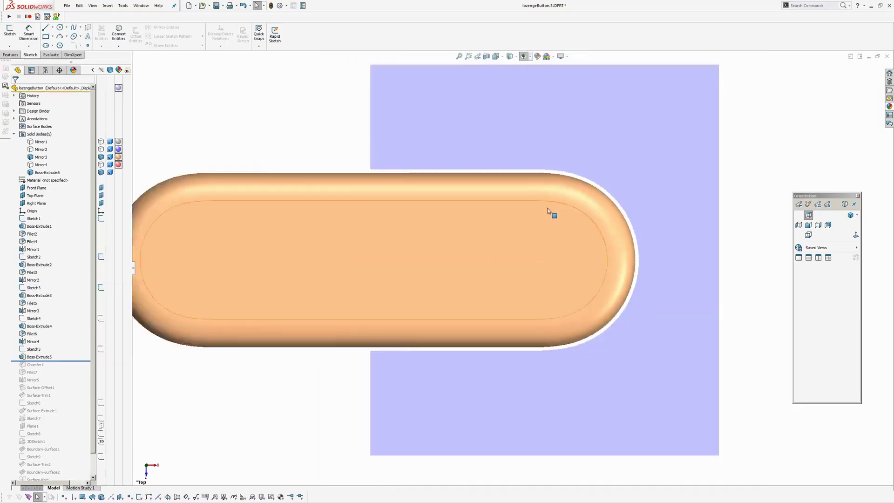
{"action": "middle_click_drag", "start_coordinate": [588, 215], "coordinate": [564, 276]}
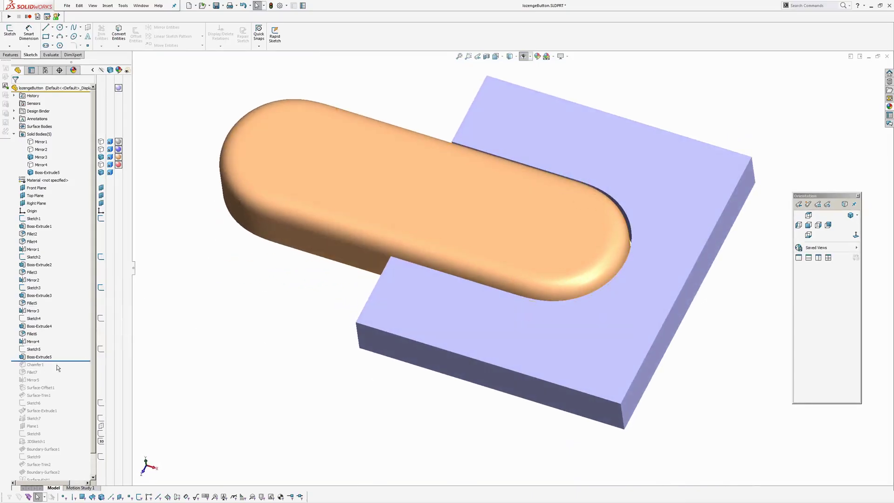
Roll the history forward to include Chamfer1 on the plate's opening around the button.
{"action": "left_click_drag", "start_coordinate": [68, 361], "coordinate": [68, 369]}
{"action": "middle_click_drag", "start_coordinate": [320, 325], "coordinate": [352, 384]}
{"action": "scroll", "coordinate": [627, 152], "scroll_direction": "down", "scroll_amount": 1}
{"action": "middle_click_drag", "start_coordinate": [663, 142], "coordinate": [650, 215], "text": "ctrl"}
{"action": "scroll", "coordinate": [561, 201], "scroll_direction": "down", "scroll_amount": 3}
{"action": "middle_click_drag", "start_coordinate": [549, 199], "coordinate": [521, 135]}
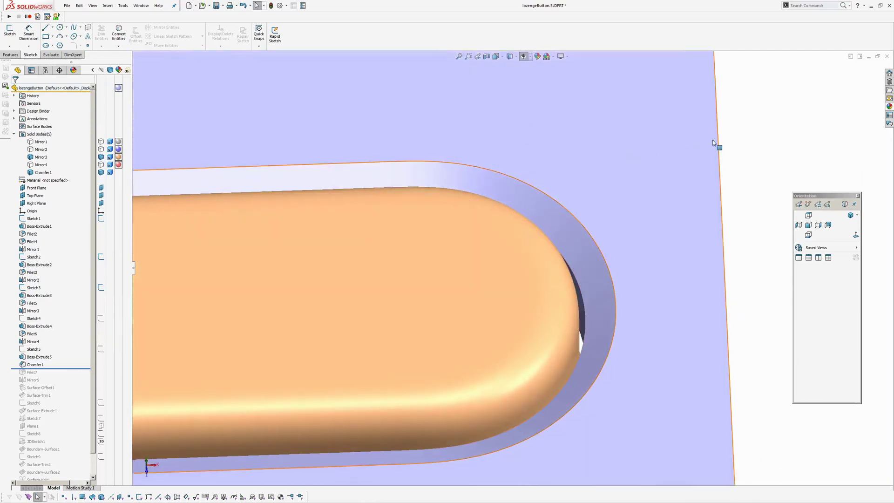
Examine the chamfer around the button's end, focusing on where its straight side meets the curved end.
{"action": "scroll", "coordinate": [581, 227], "scroll_direction": "up", "scroll_amount": 5}
{"action": "middle_click_drag", "start_coordinate": [581, 227], "coordinate": [423, 198]}
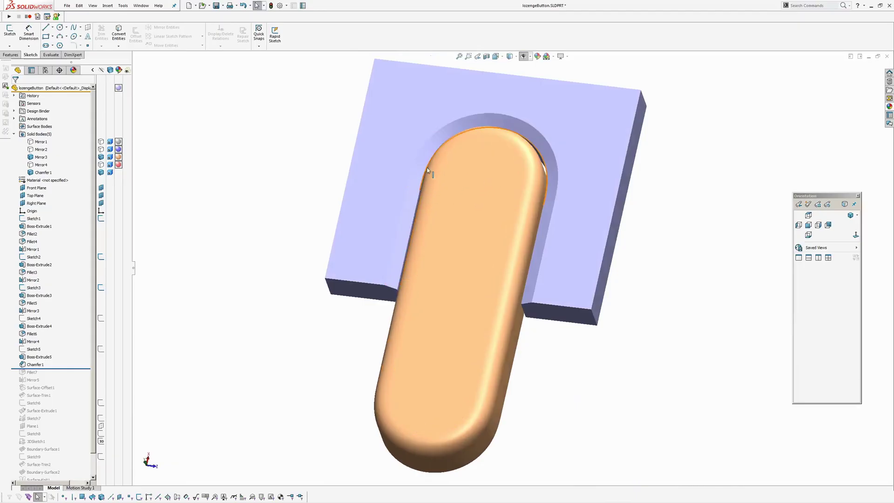
{"action": "middle_click_drag", "start_coordinate": [527, 236], "coordinate": [505, 207]}
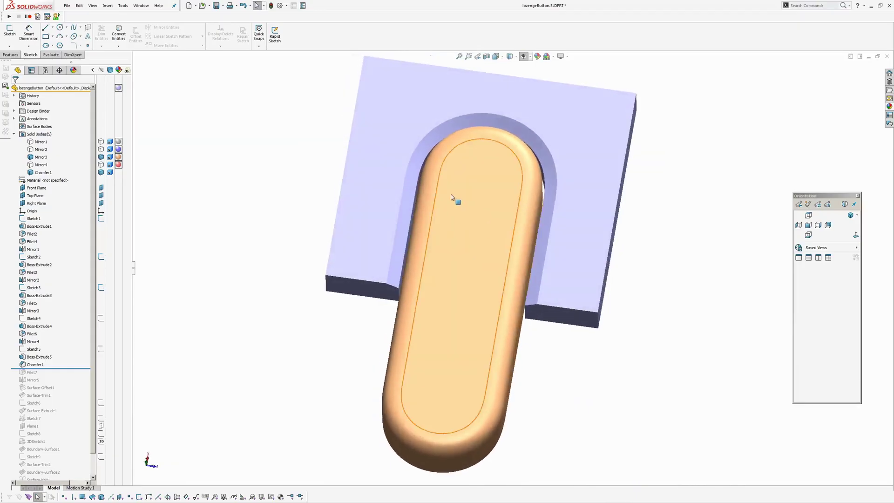
{"action": "scroll", "coordinate": [433, 183], "scroll_direction": "down", "scroll_amount": 4}
{"action": "middle_click", "coordinate": [423, 180]}
{"action": "mouse_move", "coordinate": [423, 181]}
{"action": "middle_mouse_down"}
{"action": "mouse_move", "coordinate": [421, 215]}
{"action": "mouse_move", "coordinate": [405, 158]}
{"action": "middle_mouse_up"}
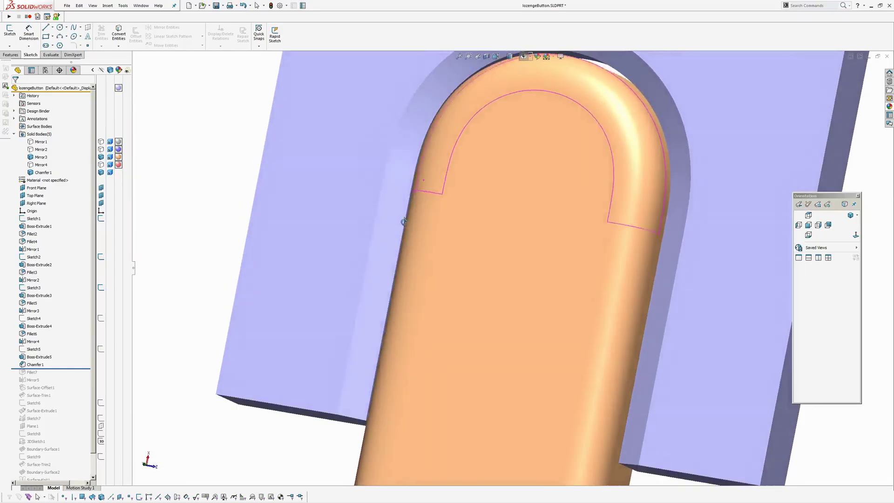
{"action": "scroll", "coordinate": [397, 199], "scroll_direction": "down", "scroll_amount": 3}
{"action": "middle_click", "coordinate": [398, 201]}
{"action": "mouse_move", "coordinate": [397, 200]}
{"action": "middle_mouse_down"}
{"action": "mouse_move", "coordinate": [523, 257]}
{"action": "mouse_move", "coordinate": [321, 224]}
{"action": "mouse_move", "coordinate": [577, 313]}
{"action": "mouse_move", "coordinate": [590, 331]}
{"action": "mouse_move", "coordinate": [579, 266]}
{"action": "mouse_move", "coordinate": [583, 284]}
{"action": "mouse_move", "coordinate": [572, 269]}
{"action": "mouse_move", "coordinate": [564, 321]}
{"action": "mouse_move", "coordinate": [580, 295]}
{"action": "mouse_move", "coordinate": [574, 319]}
{"action": "middle_mouse_up"}
{"action": "scroll", "coordinate": [523, 258], "scroll_direction": "up", "scroll_amount": 3}
Check surface continuity between the chamfer's straight and curved faces with Zebra Stripes, and return to the normal shaded display.
{"action": "key", "text": "z"}
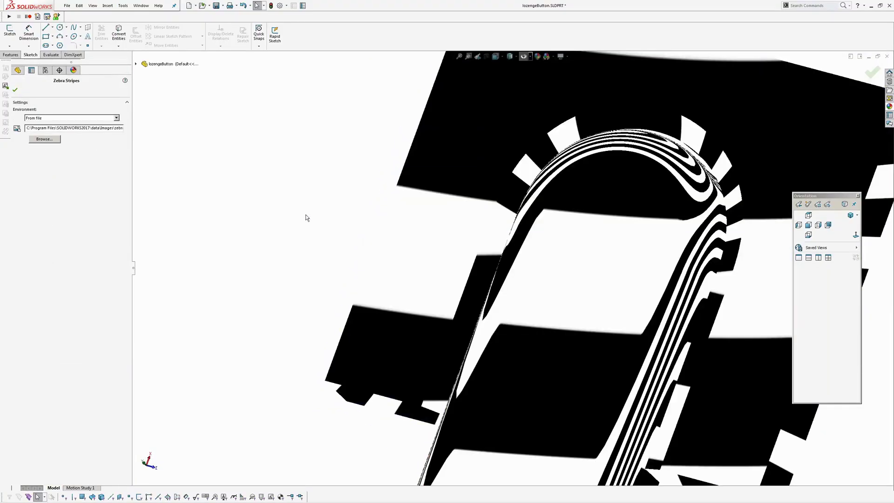
{"action": "scroll", "coordinate": [559, 237], "scroll_direction": "down", "scroll_amount": 3}
{"action": "key", "text": "Return"}
{"action": "middle_click_drag", "start_coordinate": [519, 249], "coordinate": [499, 201]}
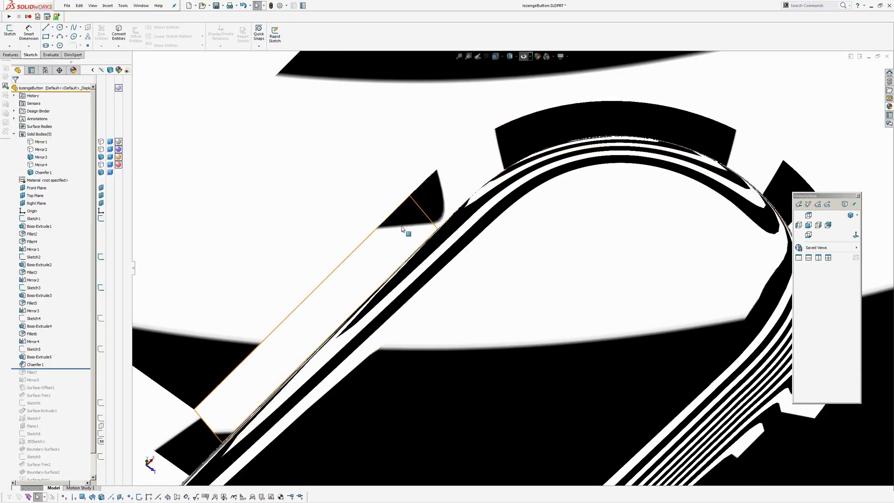
{"action": "scroll", "coordinate": [499, 252], "scroll_direction": "up", "scroll_amount": 4}
{"action": "key", "text": "z"}
{"action": "mouse_move", "coordinate": [532, 275]}
{"action": "middle_mouse_down"}
{"action": "mouse_move", "coordinate": [529, 158]}
{"action": "mouse_move", "coordinate": [527, 254]}
{"action": "middle_mouse_up"}
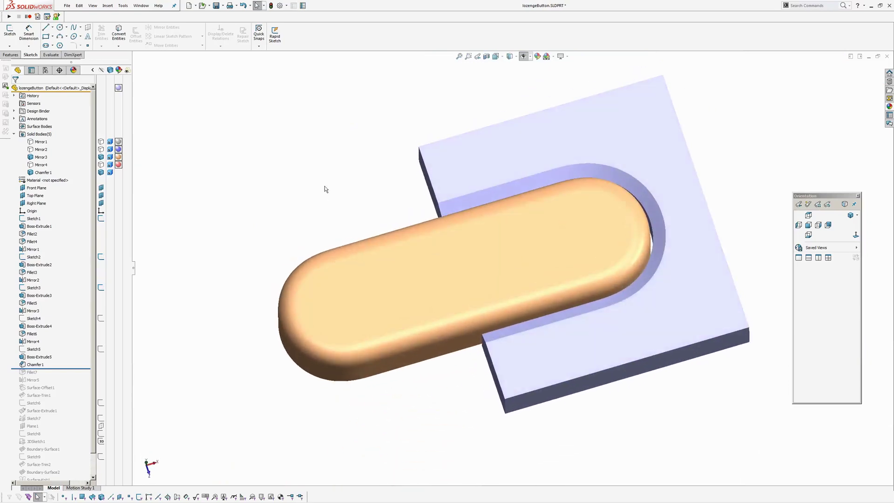
Roll the history forward to include Fillet7 and inspect the rounded chamfer edge around the button's end.
{"action": "left_click", "coordinate": [63, 365]}
{"action": "left_click_drag", "start_coordinate": [71, 375], "coordinate": [71, 376]}
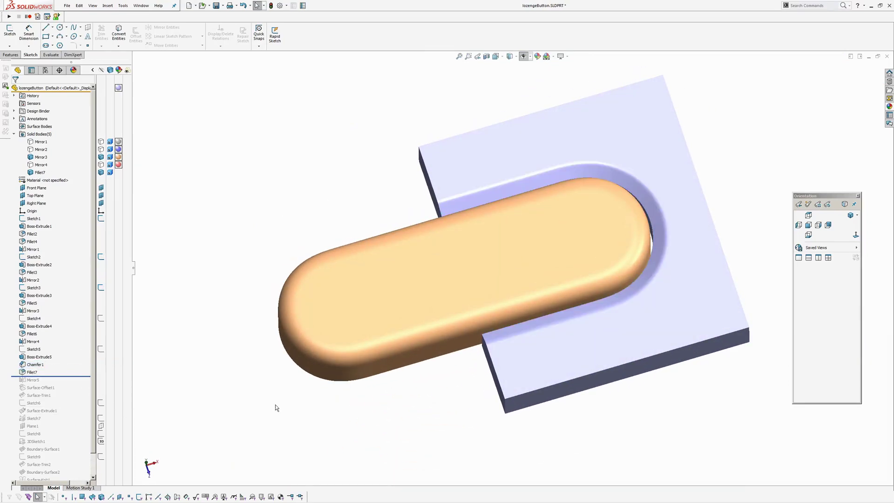
{"action": "scroll", "coordinate": [625, 253], "scroll_direction": "down", "scroll_amount": 5}
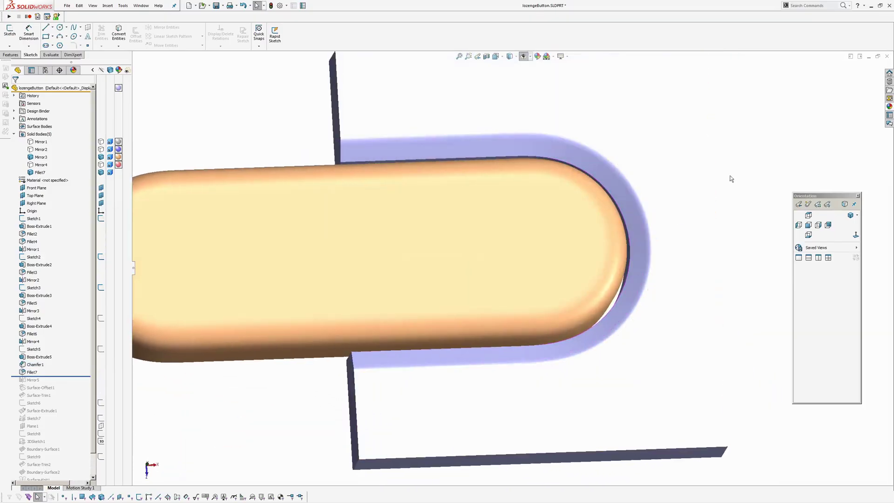
{"action": "middle_click_drag", "start_coordinate": [730, 179], "coordinate": [595, 189]}
{"action": "scroll", "coordinate": [594, 168], "scroll_direction": "down", "scroll_amount": 6}
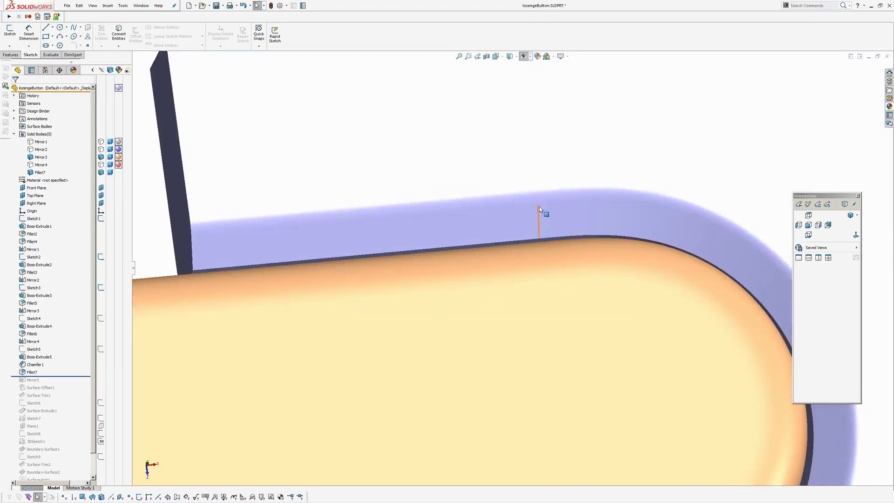
{"action": "scroll", "coordinate": [541, 207], "scroll_direction": "up", "scroll_amount": 6}
{"action": "middle_click_drag", "start_coordinate": [552, 247], "coordinate": [529, 200]}
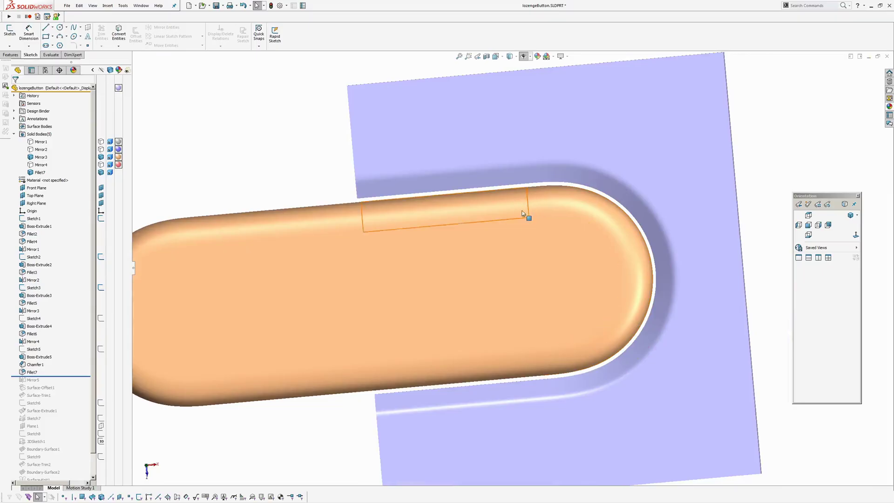
Examine the button and the filleted plate opening from above and from several side angles.
{"action": "left_click", "coordinate": [535, 279]}
{"action": "scroll", "coordinate": [535, 278], "scroll_direction": "up", "scroll_amount": 2}
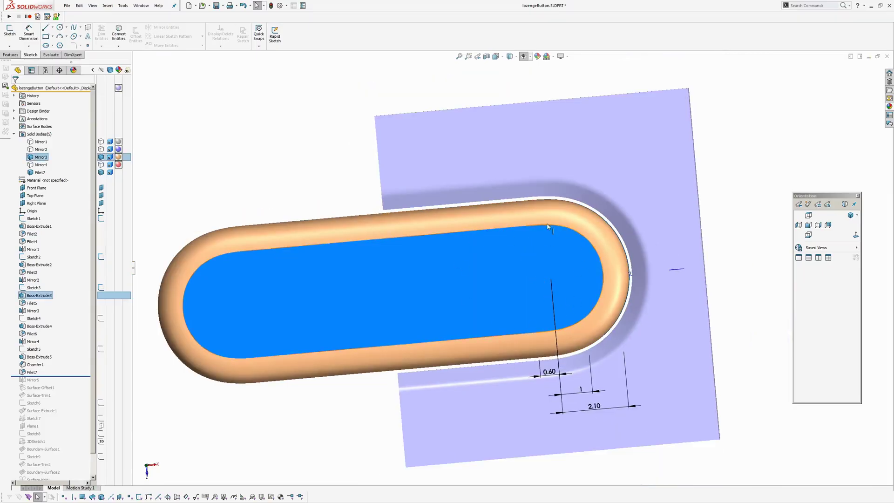
{"action": "mouse_move", "coordinate": [568, 303]}
{"action": "middle_mouse_down"}
{"action": "mouse_move", "coordinate": [564, 264]}
{"action": "mouse_move", "coordinate": [577, 294]}
{"action": "middle_mouse_up"}
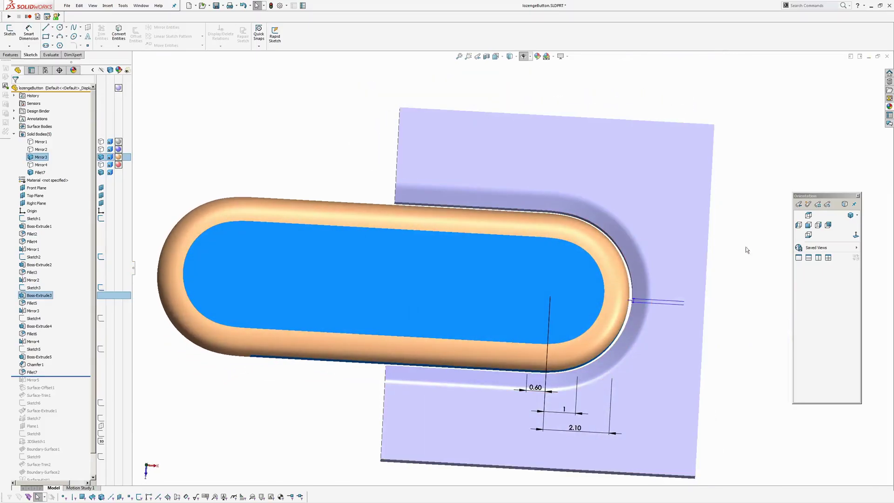
{"action": "left_click", "coordinate": [746, 250]}
{"action": "middle_click_drag", "start_coordinate": [711, 265], "coordinate": [725, 218], "text": "ctrl"}
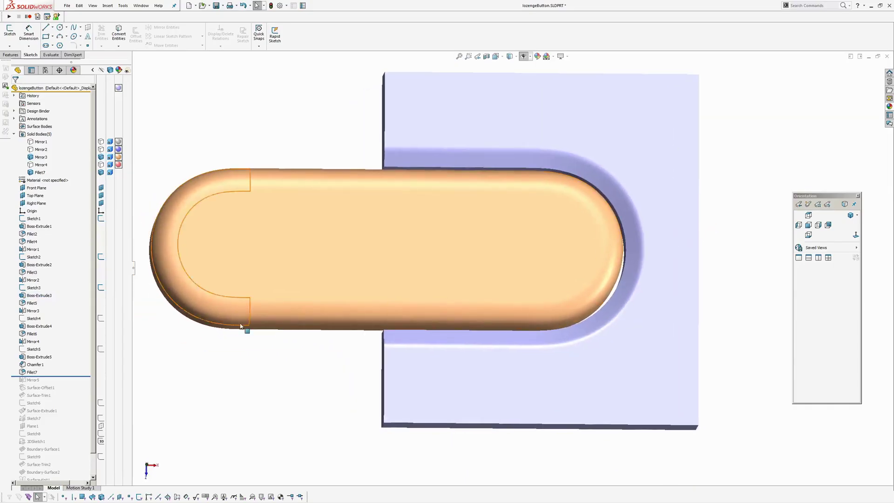
{"action": "middle_click_drag", "start_coordinate": [286, 408], "coordinate": [369, 267]}
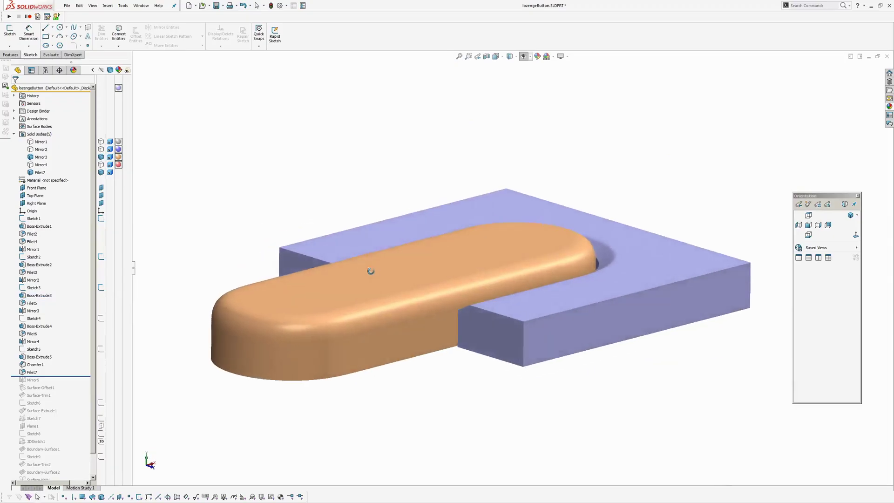
{"action": "middle_click_drag", "start_coordinate": [538, 314], "coordinate": [444, 364]}
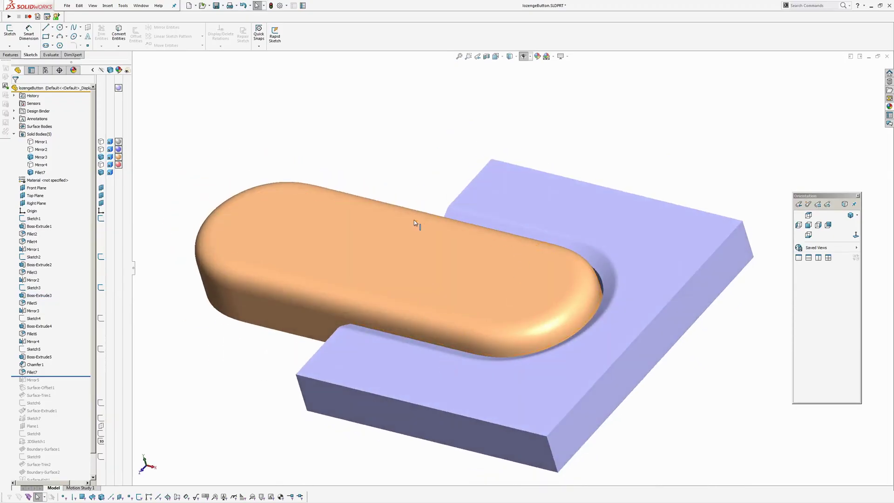
{"action": "middle_click_drag", "start_coordinate": [415, 223], "coordinate": [298, 373]}
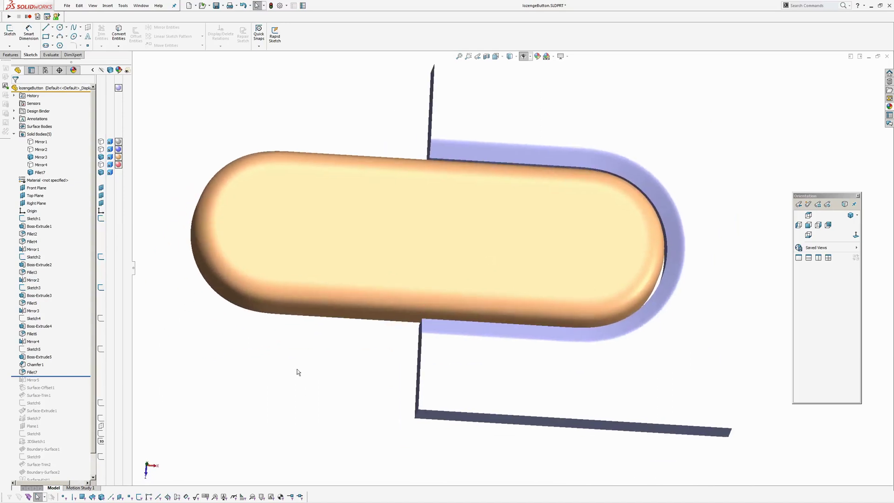
Roll the history forward to include Mirror5, completing the plate around the whole button.
{"action": "left_click_drag", "start_coordinate": [69, 376], "coordinate": [71, 384]}
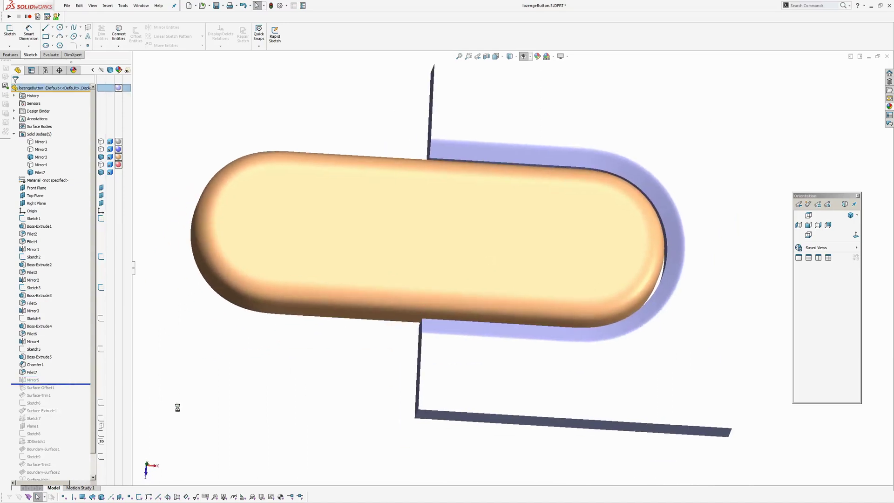
{"action": "scroll", "coordinate": [500, 339], "scroll_direction": "up", "scroll_amount": 4}
{"action": "middle_click_drag", "start_coordinate": [483, 293], "coordinate": [461, 310]}
{"action": "scroll", "coordinate": [462, 261], "scroll_direction": "down", "scroll_amount": 2}
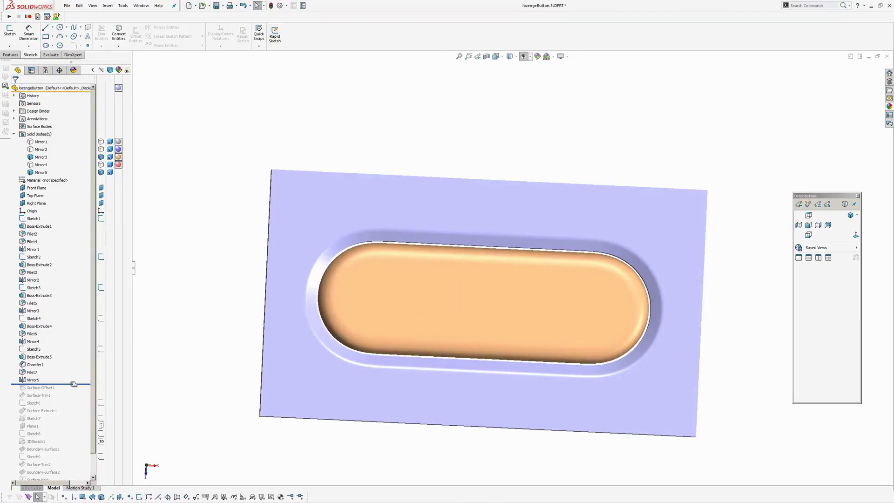
{"action": "middle_click_drag", "start_coordinate": [489, 350], "coordinate": [469, 253]}
Hide the Mirror5 plate body so that only the Mirror3 button is displayed.
{"action": "left_click", "coordinate": [438, 367]}
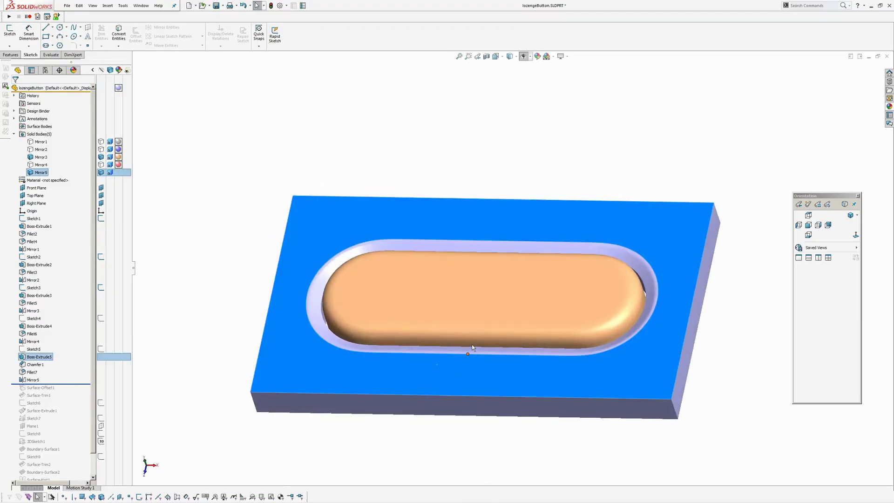
{"action": "left_click", "coordinate": [478, 346]}
{"action": "middle_click_drag", "start_coordinate": [529, 357], "coordinate": [440, 270]}
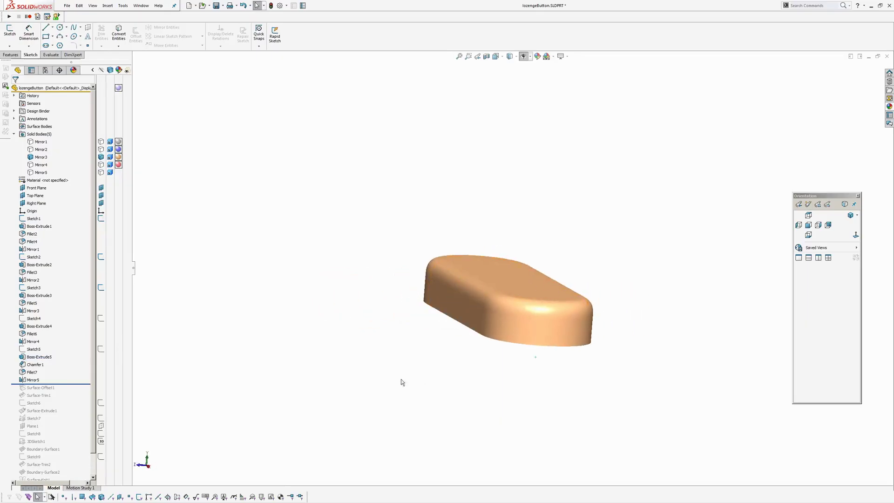
{"action": "middle_click_drag", "start_coordinate": [401, 379], "coordinate": [461, 318]}
{"action": "scroll", "coordinate": [461, 316], "scroll_direction": "down", "scroll_amount": 3}
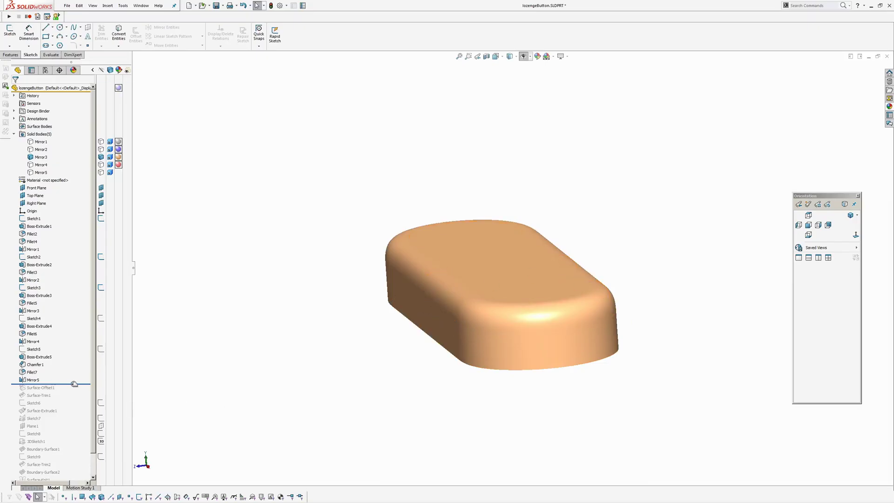
Roll the history forward to include Surface-Offset1, highlight it on the button, and hide the Mirror3 body to isolate the surface.
{"action": "left_click_drag", "start_coordinate": [74, 384], "coordinate": [73, 392]}
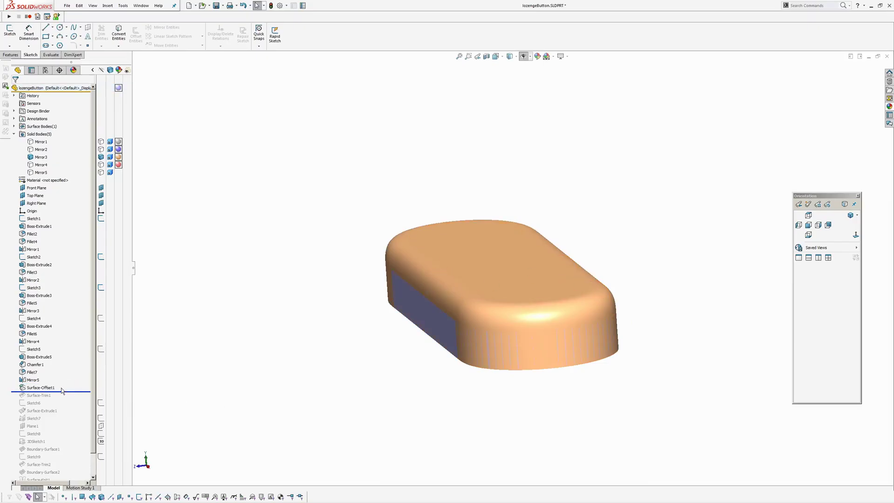
{"action": "left_click", "coordinate": [49, 387]}
{"action": "middle_click_drag", "start_coordinate": [274, 391], "coordinate": [457, 415]}
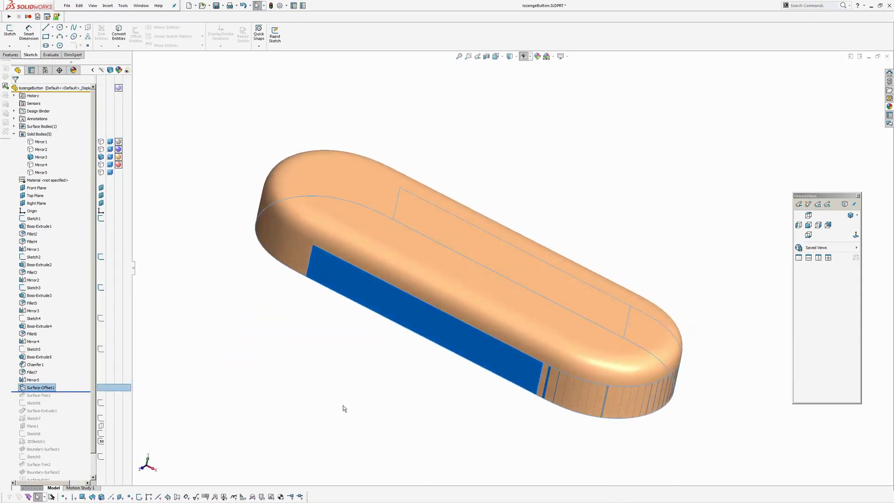
{"action": "middle_click_drag", "start_coordinate": [393, 335], "coordinate": [406, 317]}
{"action": "left_click", "coordinate": [454, 272]}
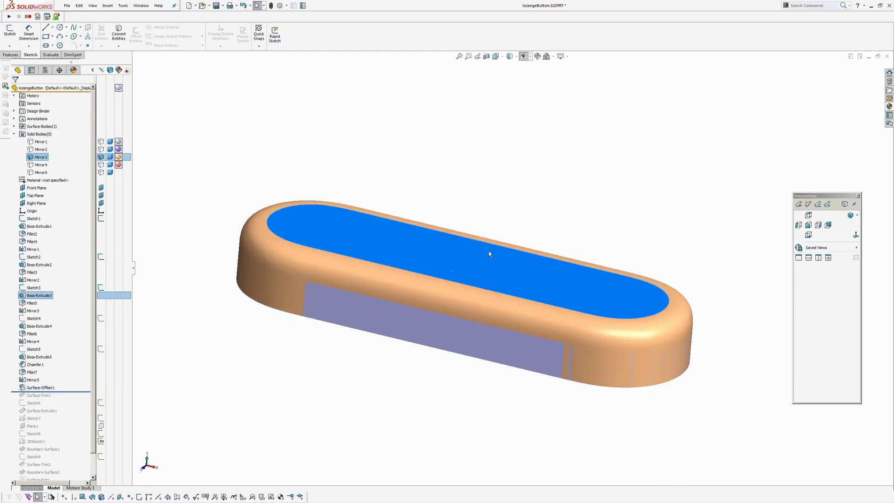
{"action": "left_click", "coordinate": [488, 250]}
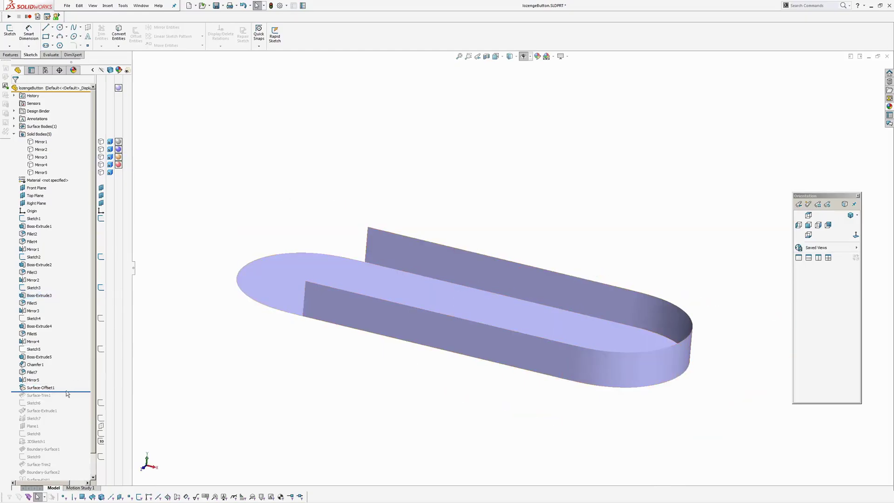
Roll the history forward to include Surface-Trim1, cutting the offset surface's bottom face back to the straight walls.
{"action": "left_click_drag", "start_coordinate": [72, 391], "coordinate": [71, 399]}
{"action": "middle_click_drag", "start_coordinate": [276, 381], "coordinate": [387, 383]}
{"action": "middle_click_drag", "start_coordinate": [513, 337], "coordinate": [514, 285]}
Roll the history forward to include Sketch6 and highlight its arc and height dimension between the two side walls.
{"action": "left_click_drag", "start_coordinate": [70, 399], "coordinate": [70, 401]}
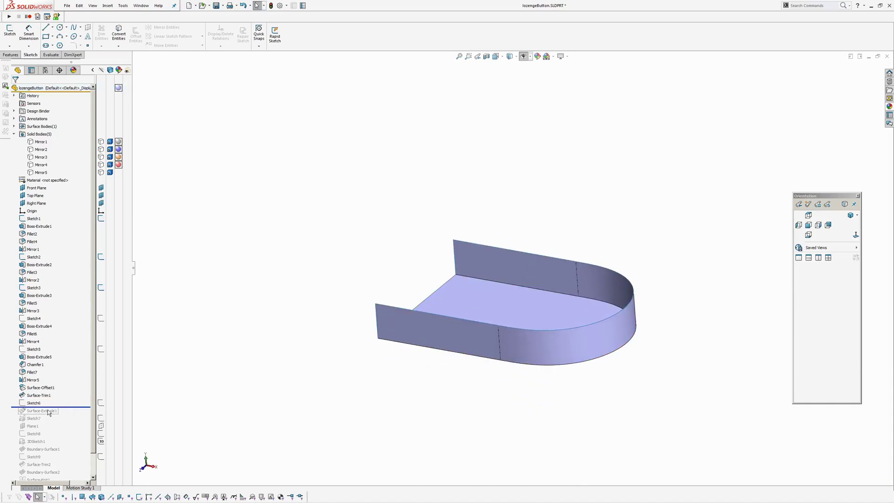
{"action": "left_click", "coordinate": [35, 404]}
{"action": "mouse_move", "coordinate": [452, 252]}
{"action": "middle_mouse_down"}
{"action": "mouse_move", "coordinate": [473, 227]}
{"action": "mouse_move", "coordinate": [432, 255]}
{"action": "middle_mouse_up"}
{"action": "scroll", "coordinate": [514, 257], "scroll_direction": "down", "scroll_amount": 3}
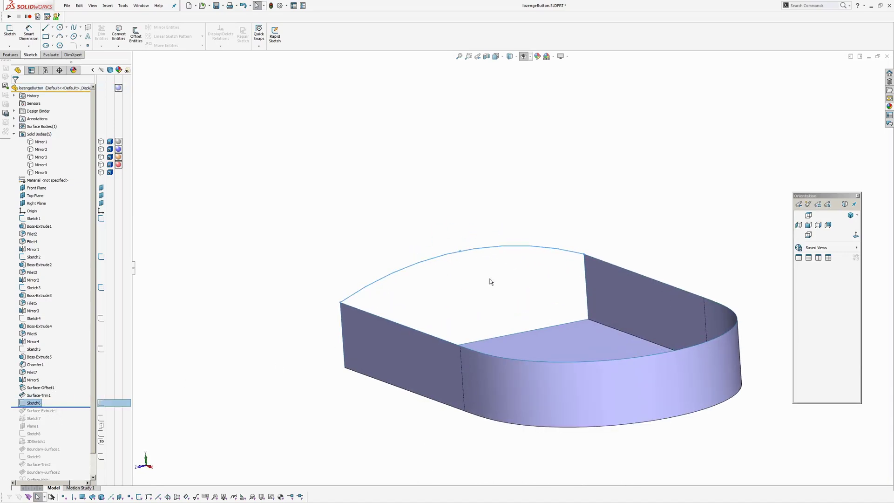
{"action": "left_click", "coordinate": [491, 281]}
{"action": "left_click", "coordinate": [34, 403]}
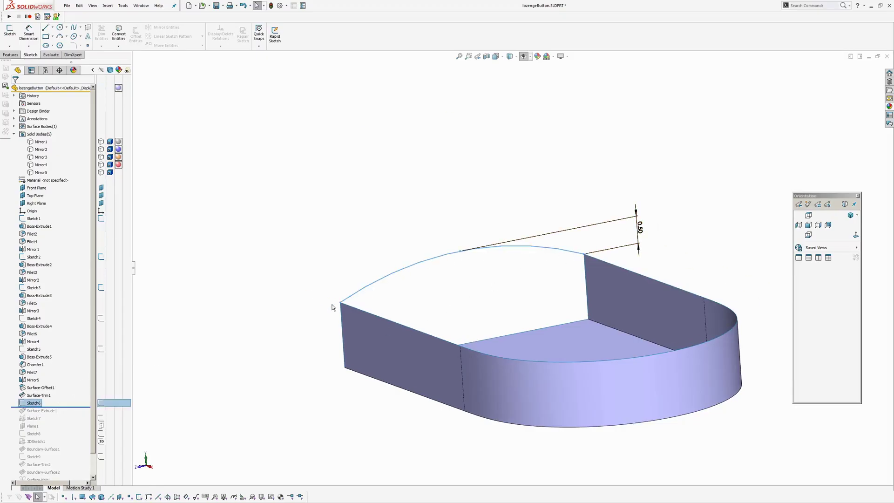
{"action": "left_click", "coordinate": [693, 162]}
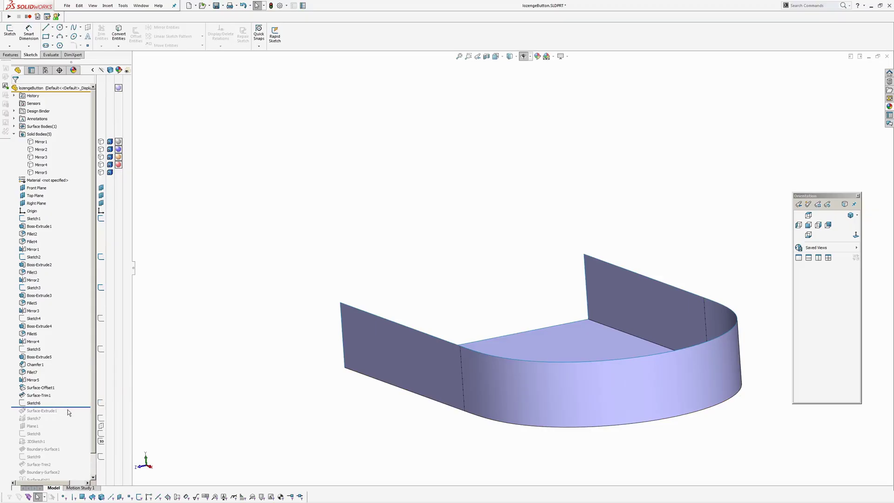
Roll the history forward to include Surface-Extrude1, the arched top surface spanning the straight side walls.
{"action": "left_click_drag", "start_coordinate": [73, 413], "coordinate": [72, 414]}
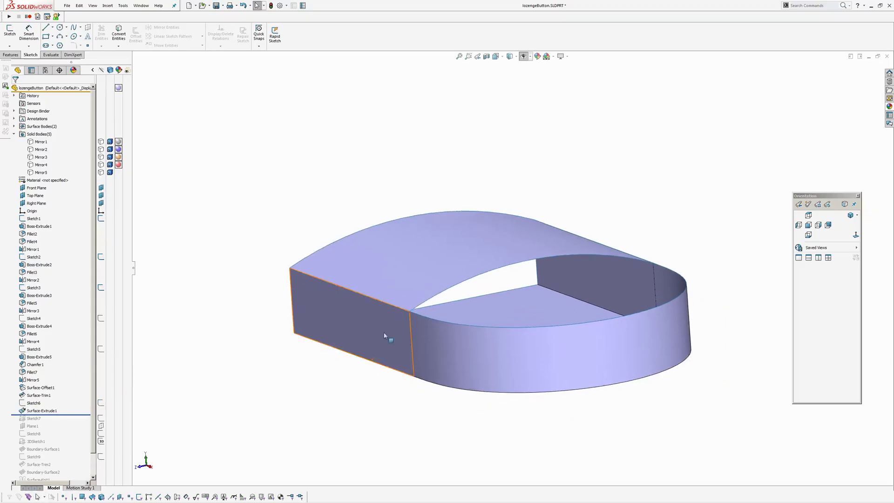
{"action": "middle_click_drag", "start_coordinate": [385, 335], "coordinate": [440, 330]}
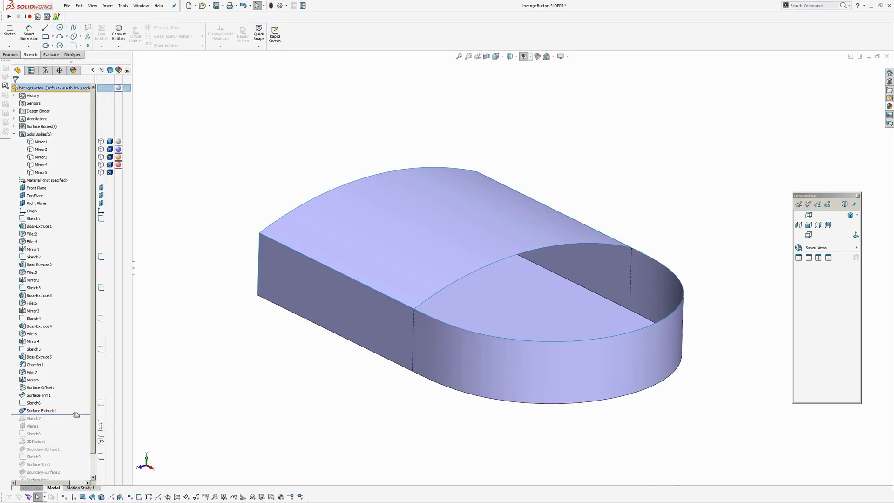
Roll the history forward to include Sketch7 and open it for editing in a side-on view of the rounded end.
{"action": "mouse_move", "coordinate": [259, 383]}
{"action": "middle_mouse_down"}
{"action": "mouse_move", "coordinate": [282, 381]}
{"action": "mouse_move", "coordinate": [305, 344]}
{"action": "mouse_move", "coordinate": [302, 359]}
{"action": "middle_mouse_up"}
{"action": "left_click", "coordinate": [31, 412]}
{"action": "left_click", "coordinate": [34, 416]}
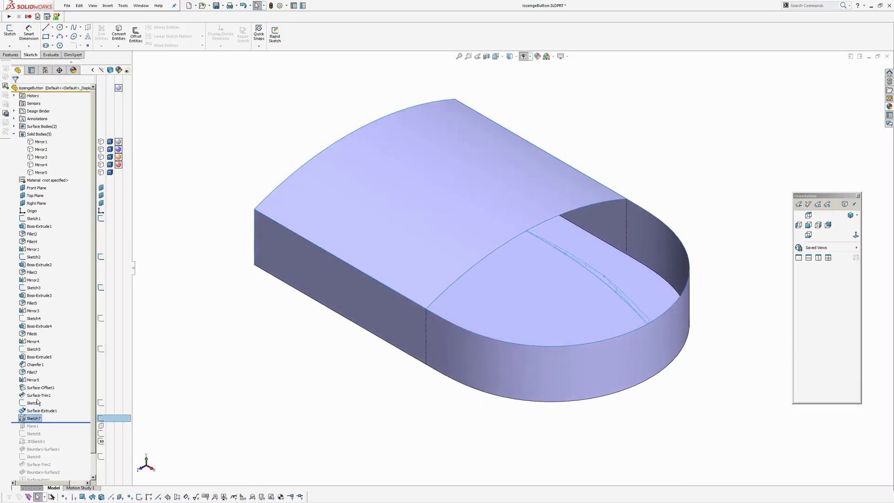
{"action": "left_click", "coordinate": [43, 390]}
{"action": "mouse_move", "coordinate": [415, 359]}
{"action": "middle_mouse_down", "text": "ctrl"}
{"action": "mouse_move", "coordinate": [347, 394]}
{"action": "mouse_move", "coordinate": [423, 274]}
{"action": "mouse_move", "coordinate": [432, 285]}
{"action": "mouse_move", "coordinate": [442, 272]}
{"action": "middle_mouse_up", "text": "ctrl"}
{"action": "key", "text": "Escape"}
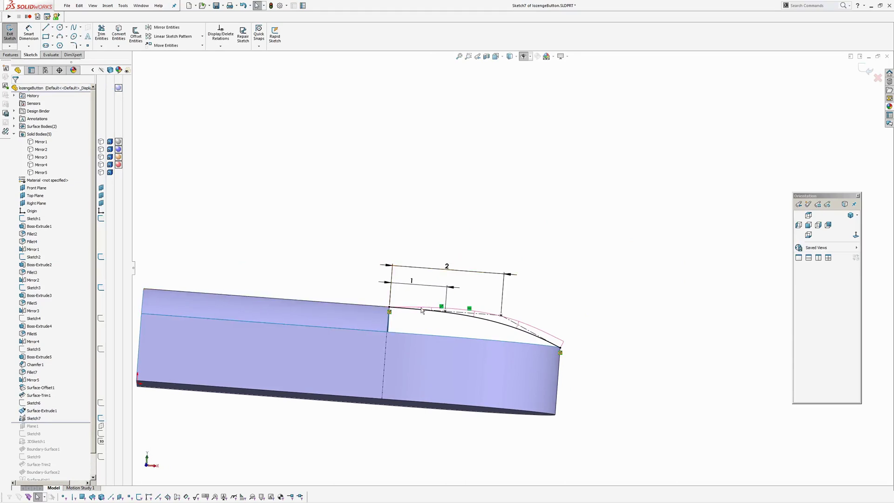
Select the style spline in Sketch7 and examine its control polygon, curvature comb and the 1 and 2 control point dimensions.
{"action": "middle_click_drag", "start_coordinate": [560, 352], "coordinate": [543, 413]}
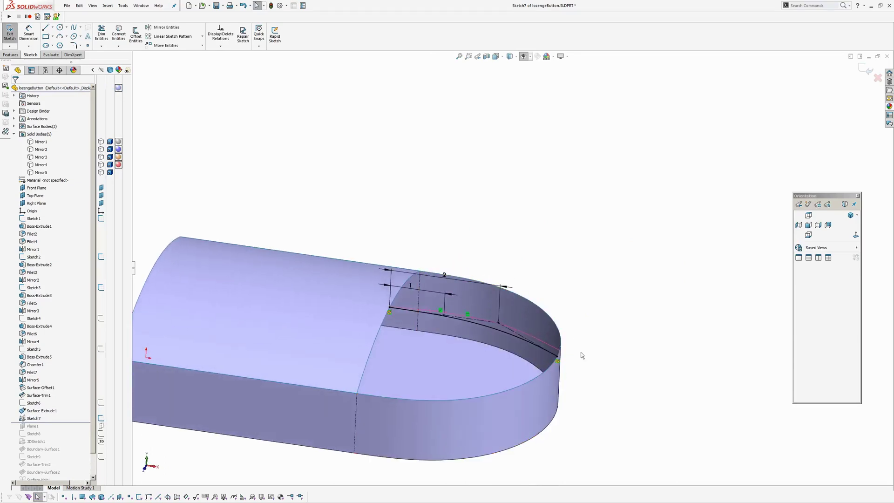
{"action": "middle_click_drag", "start_coordinate": [582, 354], "coordinate": [624, 338]}
{"action": "scroll", "coordinate": [470, 349], "scroll_direction": "down", "scroll_amount": 3}
{"action": "middle_click_drag", "start_coordinate": [470, 347], "coordinate": [509, 237]}
{"action": "left_click", "coordinate": [510, 234]}
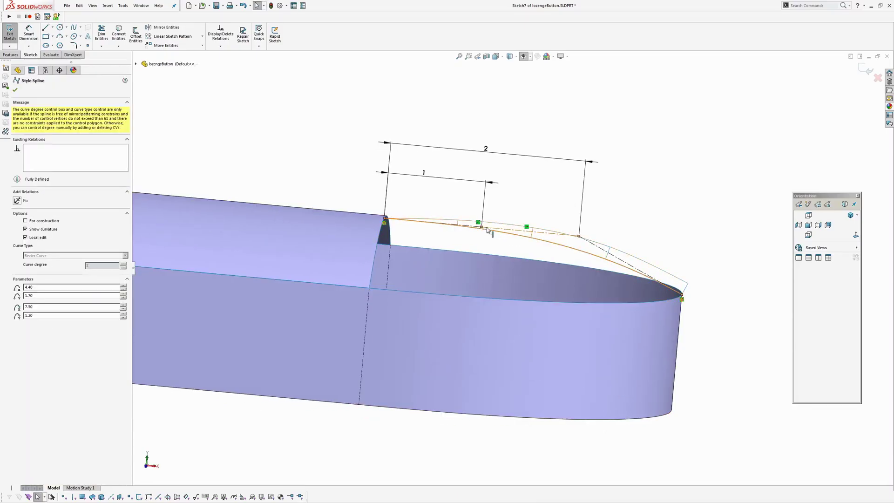
{"action": "left_click", "coordinate": [725, 240]}
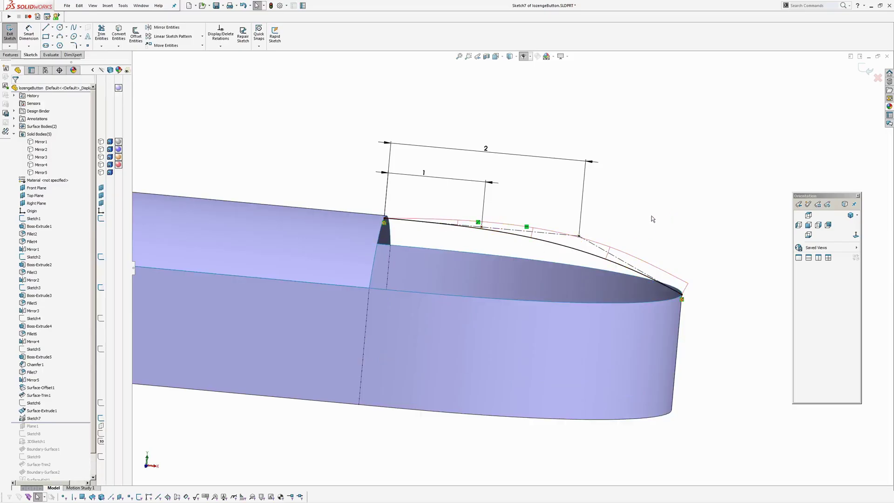
Examine in front view how the Sketch7 spline leaves the end of the arched top surface.
{"action": "middle_click_drag", "start_coordinate": [500, 248], "coordinate": [463, 261]}
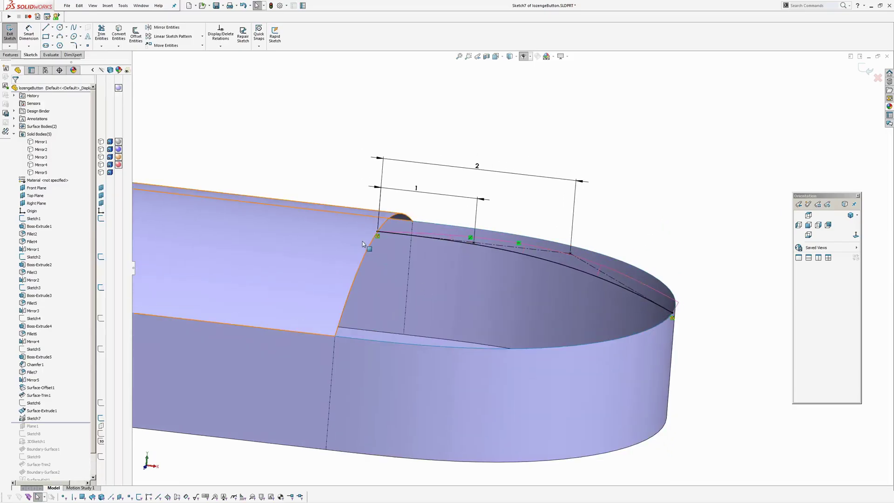
{"action": "middle_click_drag", "start_coordinate": [360, 227], "coordinate": [376, 206]}
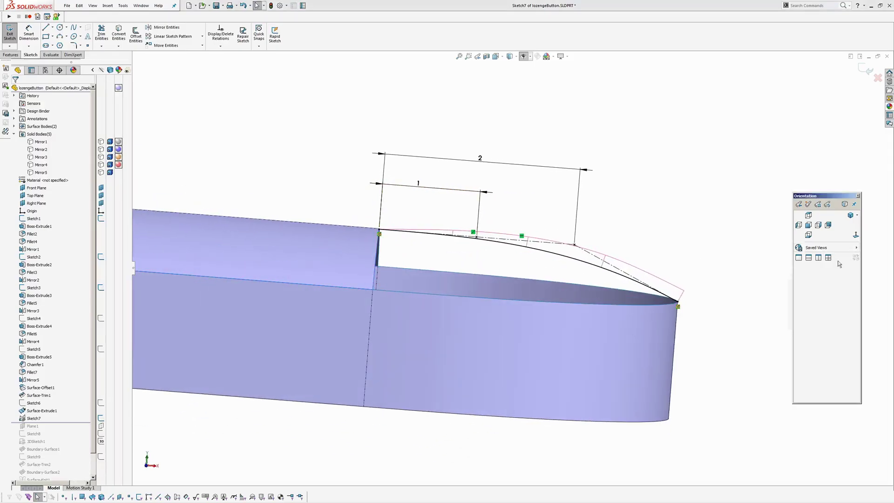
{"action": "scroll", "coordinate": [436, 248], "scroll_direction": "down", "scroll_amount": 5}
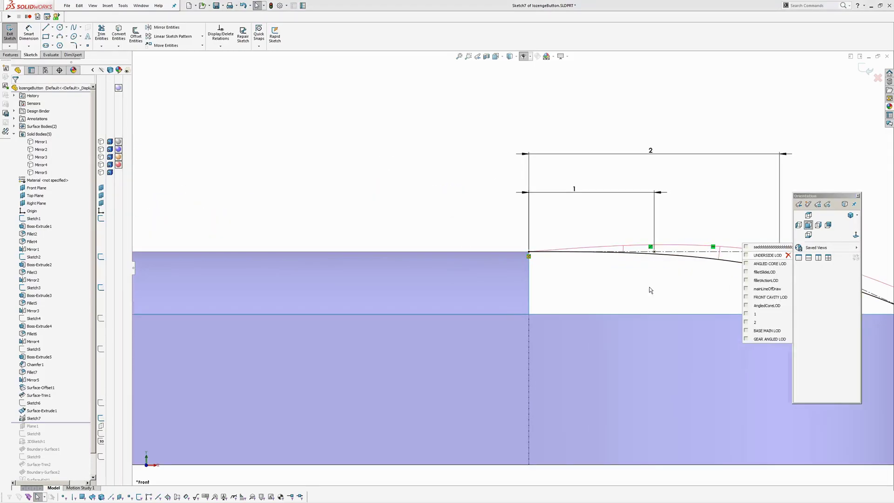
{"action": "middle_click_drag", "start_coordinate": [642, 289], "coordinate": [450, 282], "text": "ctrl"}
{"action": "scroll", "coordinate": [449, 282], "scroll_direction": "up", "scroll_amount": 1}
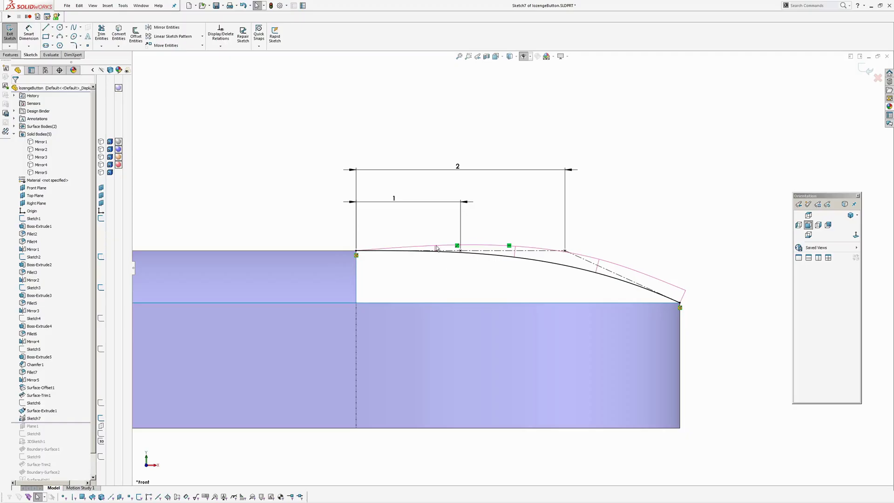
Check the relation on the spline's outer endpoint at the rounded wall's upper edge and close Sketch7.
{"action": "left_click", "coordinate": [680, 308]}
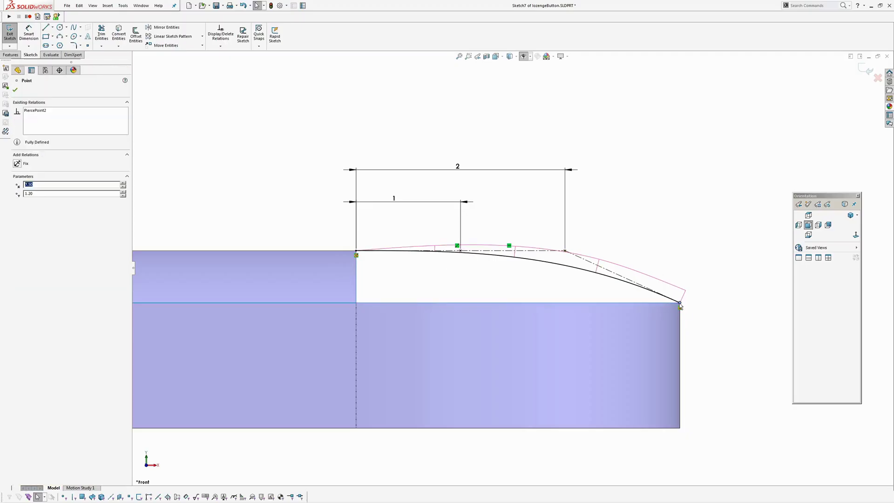
{"action": "mouse_move", "coordinate": [683, 310]}
{"action": "middle_mouse_down", "text": "ctrl"}
{"action": "mouse_move", "coordinate": [663, 277]}
{"action": "mouse_move", "coordinate": [684, 283]}
{"action": "middle_mouse_up", "text": "ctrl"}
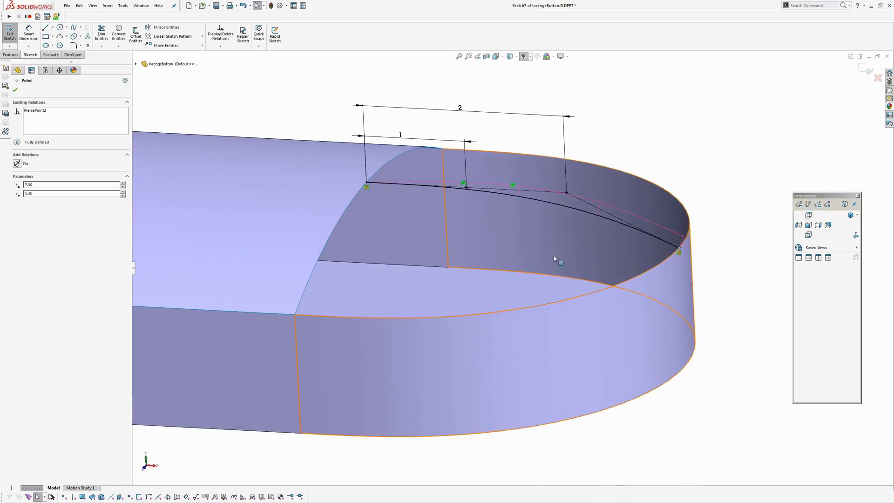
{"action": "middle_click_drag", "start_coordinate": [461, 95], "coordinate": [493, 197]}
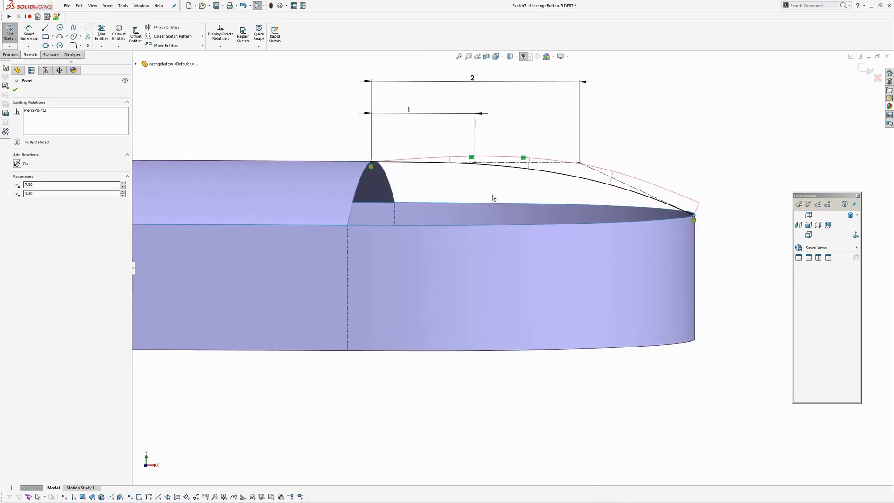
{"action": "left_click", "coordinate": [787, 155]}
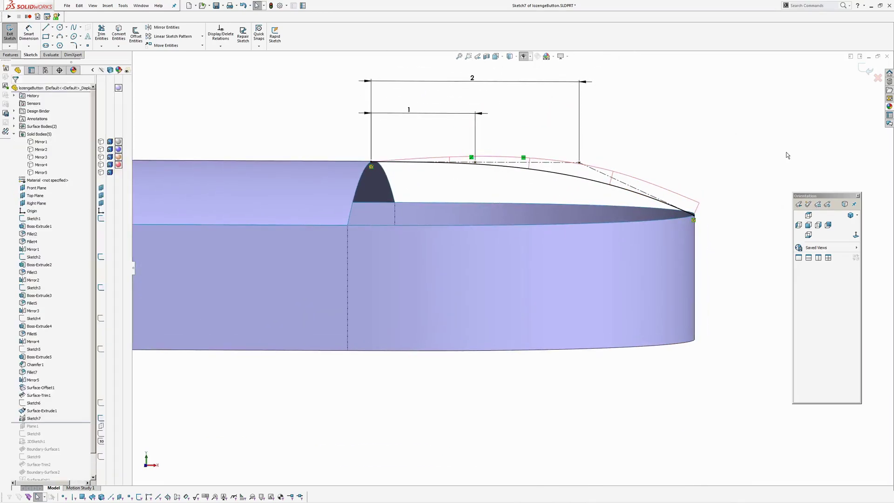
{"action": "left_click", "coordinate": [862, 72]}
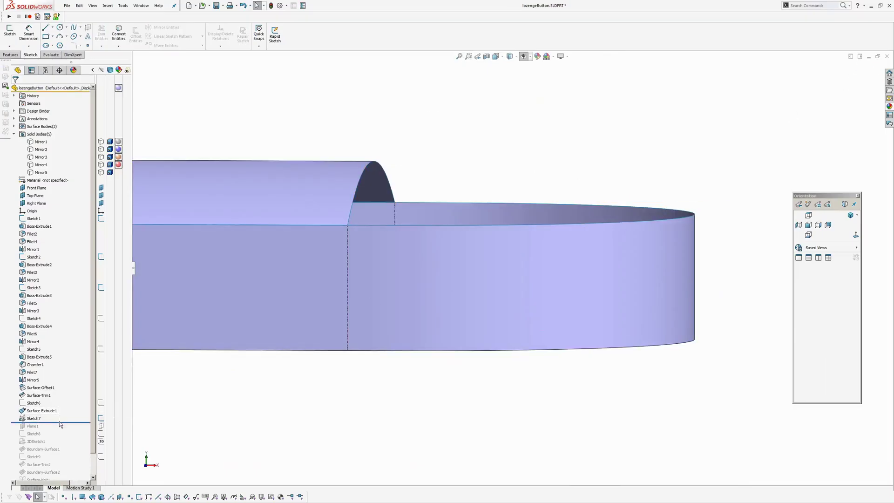
Turn the display of sketches back on and roll the history forward to include Plane1.
{"action": "scroll", "coordinate": [536, 233], "scroll_direction": "up", "scroll_amount": 2}
{"action": "mouse_move", "coordinate": [540, 229]}
{"action": "middle_mouse_down"}
{"action": "mouse_move", "coordinate": [525, 273]}
{"action": "mouse_move", "coordinate": [525, 312]}
{"action": "mouse_move", "coordinate": [546, 270]}
{"action": "middle_mouse_up"}
{"action": "key", "text": "h"}
{"action": "left_click_drag", "start_coordinate": [69, 423], "coordinate": [70, 429]}
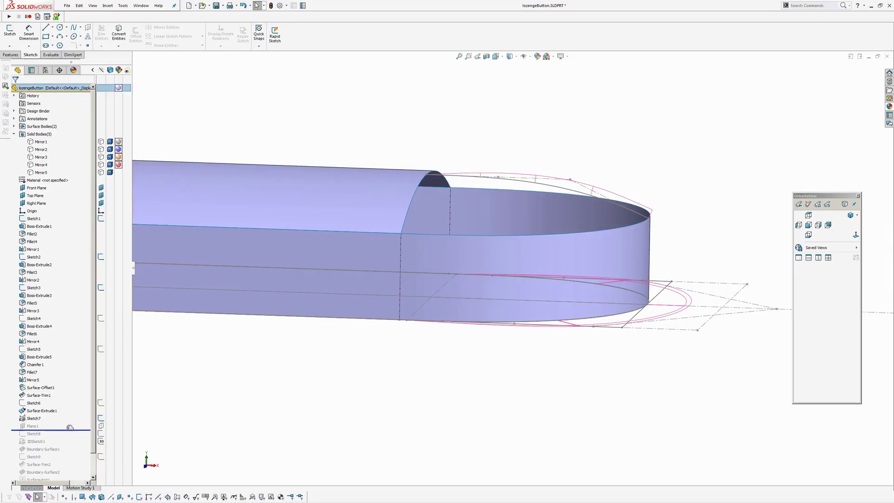
Show the reference planes and highlight Plane1 crossing the rounded end of the button.
{"action": "mouse_move", "coordinate": [525, 219]}
{"action": "middle_mouse_down"}
{"action": "mouse_move", "coordinate": [174, 356]}
{"action": "mouse_move", "coordinate": [469, 345]}
{"action": "middle_mouse_up"}
{"action": "middle_click_drag", "start_coordinate": [469, 288], "coordinate": [465, 263]}
{"action": "left_click", "coordinate": [512, 227]}
{"action": "scroll", "coordinate": [505, 262], "scroll_direction": "up", "scroll_amount": 3}
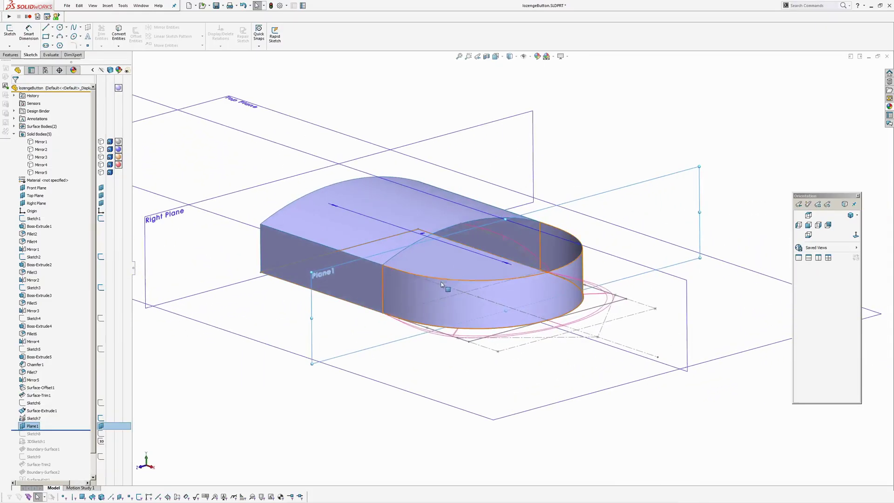
{"action": "left_click", "coordinate": [254, 417]}
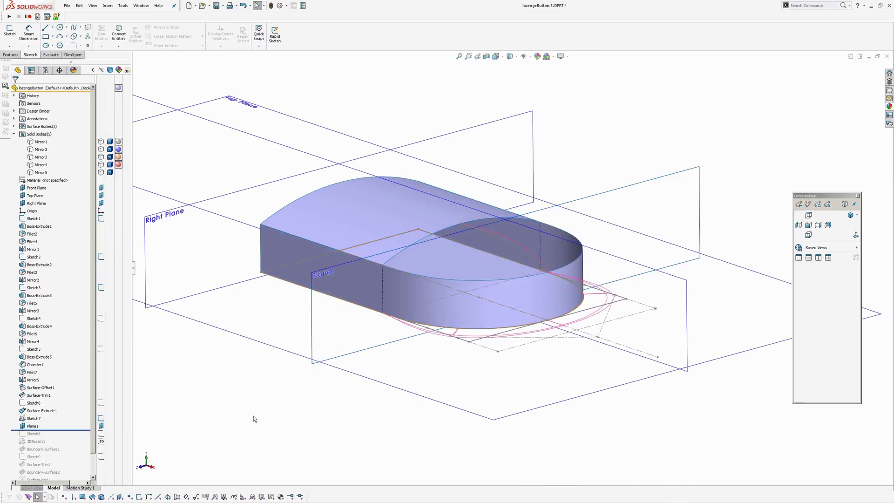
Roll the history forward to include Sketch8, and open it to check its arc against the Sketch7 spline.
{"action": "left_click_drag", "start_coordinate": [67, 429], "coordinate": [33, 437]}
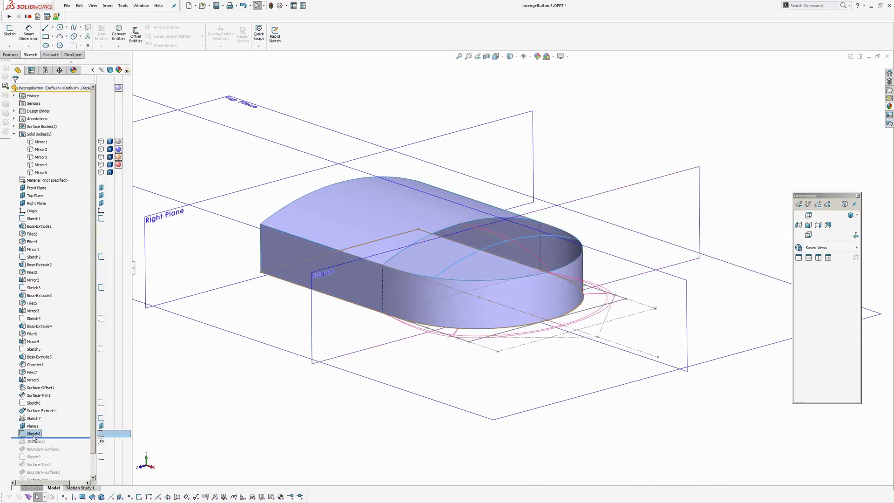
{"action": "left_click", "coordinate": [39, 418]}
{"action": "scroll", "coordinate": [501, 246], "scroll_direction": "down", "scroll_amount": 4}
{"action": "mouse_move", "coordinate": [500, 259]}
{"action": "middle_mouse_down"}
{"action": "mouse_move", "coordinate": [529, 206]}
{"action": "mouse_move", "coordinate": [555, 196]}
{"action": "mouse_move", "coordinate": [479, 267]}
{"action": "middle_mouse_up"}
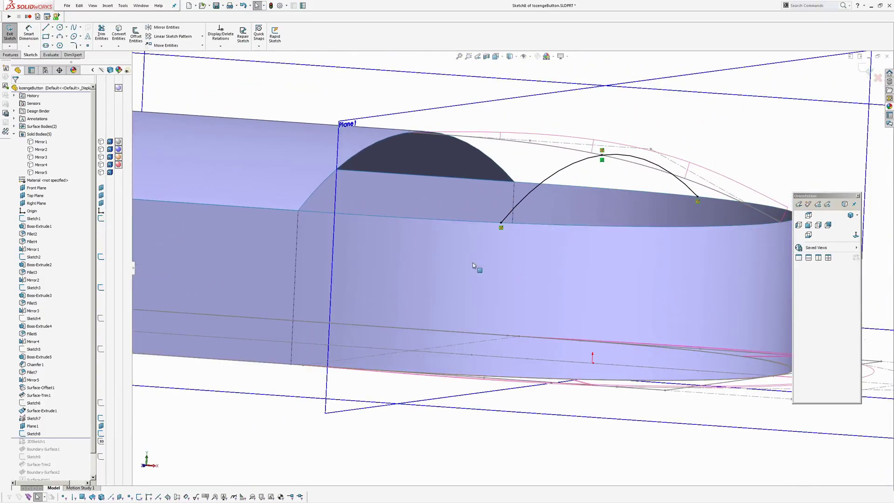
{"action": "left_click", "coordinate": [614, 160]}
{"action": "scroll", "coordinate": [609, 201], "scroll_direction": "up", "scroll_amount": 2}
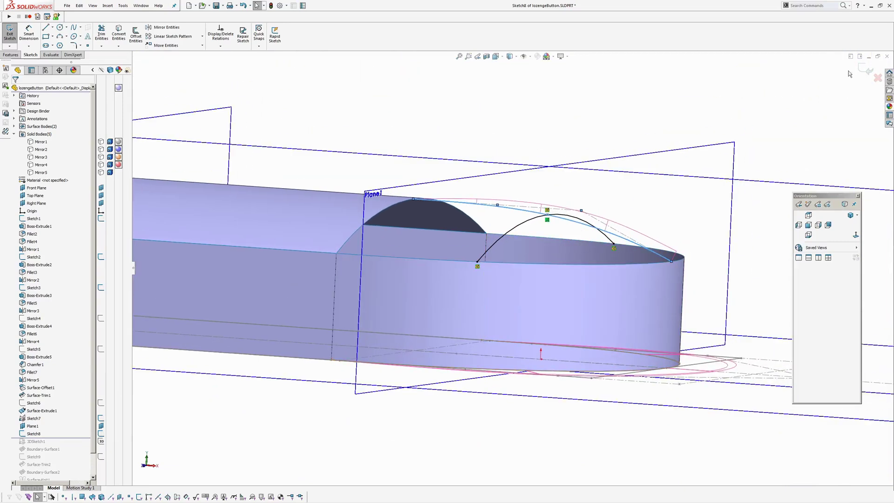
{"action": "left_click", "coordinate": [862, 69]}
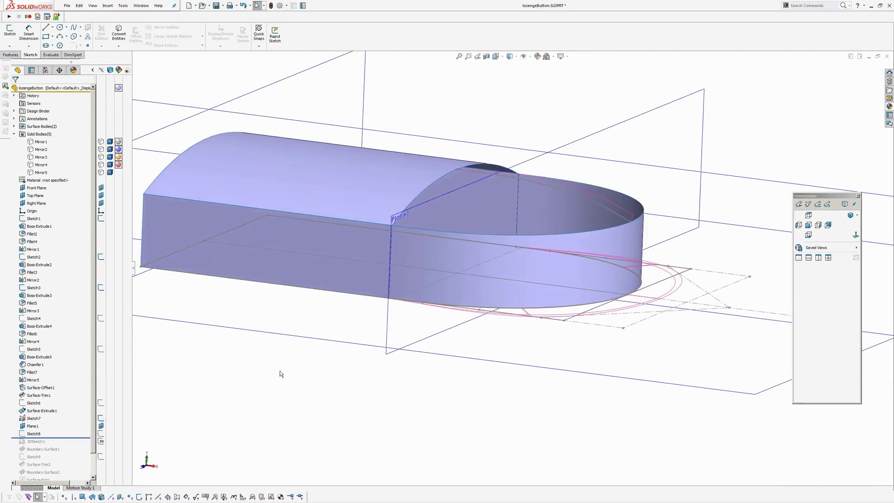
Hide the reference planes and highlight the Sketch8 arc spanning the rounded end.
{"action": "left_click", "coordinate": [36, 436]}
{"action": "left_click", "coordinate": [41, 425]}
{"action": "middle_click_drag", "start_coordinate": [433, 333], "coordinate": [421, 352], "text": "ctrl"}
{"action": "middle_click_drag", "start_coordinate": [421, 258], "coordinate": [500, 244]}
{"action": "scroll", "coordinate": [440, 315], "scroll_direction": "down", "scroll_amount": 3}
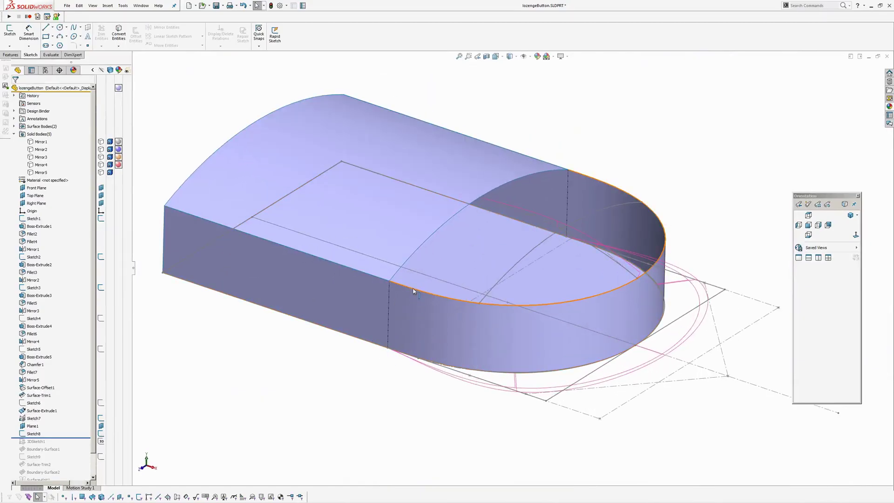
{"action": "left_click", "coordinate": [28, 434]}
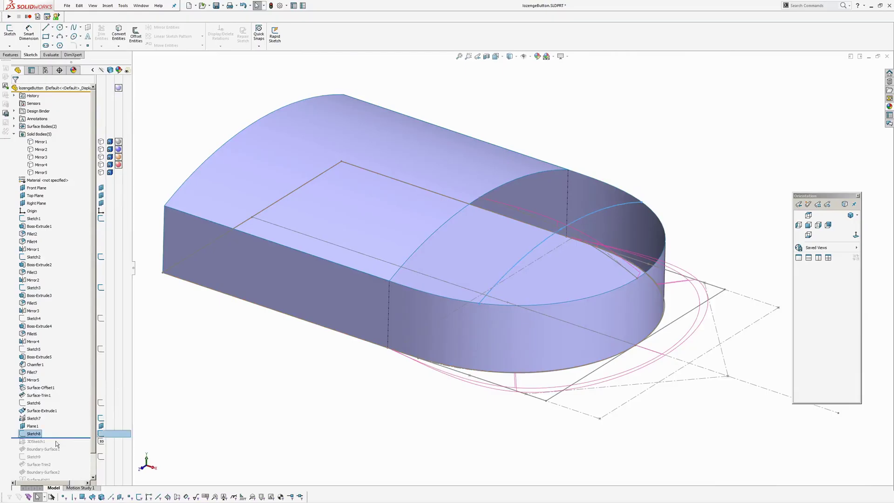
Roll the history forward to include 3DSketch1 and open it to examine the edge curves converted from the rounded wall.
{"action": "left_click_drag", "start_coordinate": [56, 438], "coordinate": [56, 446]}
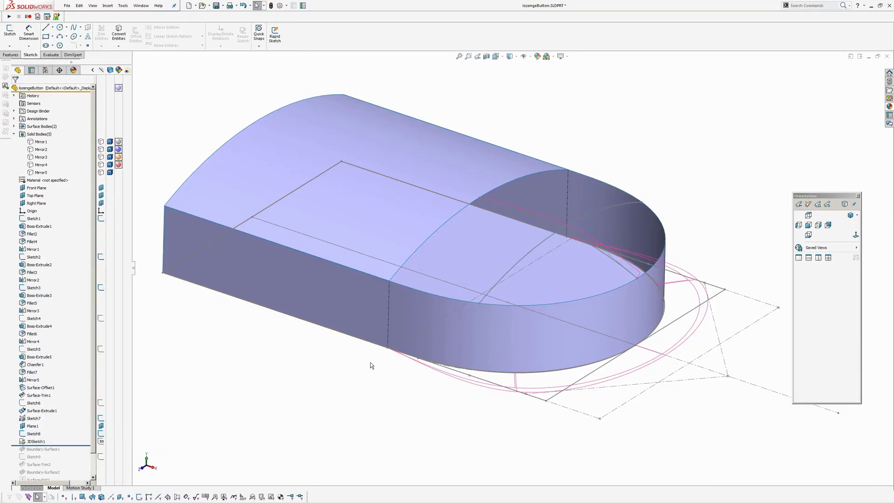
{"action": "middle_click_drag", "start_coordinate": [370, 363], "coordinate": [381, 347], "text": "ctrl"}
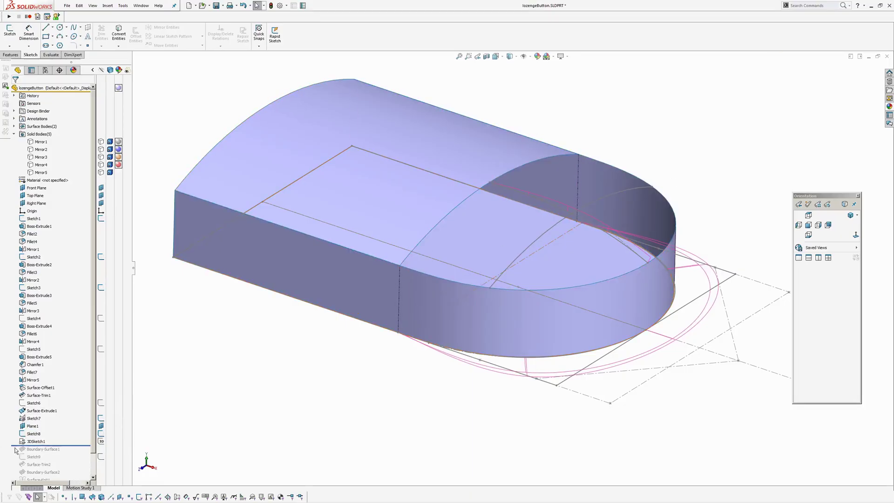
{"action": "left_click", "coordinate": [33, 441]}
{"action": "left_click", "coordinate": [38, 419]}
{"action": "mouse_move", "coordinate": [590, 219]}
{"action": "middle_mouse_down"}
{"action": "mouse_move", "coordinate": [579, 230]}
{"action": "mouse_move", "coordinate": [588, 226]}
{"action": "middle_mouse_up"}
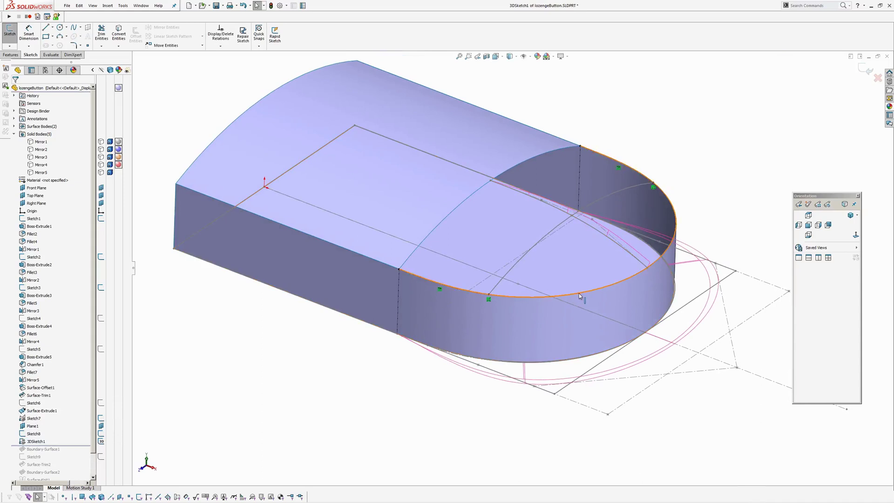
{"action": "mouse_move", "coordinate": [490, 297]}
{"action": "middle_mouse_down"}
{"action": "mouse_move", "coordinate": [580, 259]}
{"action": "mouse_move", "coordinate": [565, 289]}
{"action": "middle_mouse_up"}
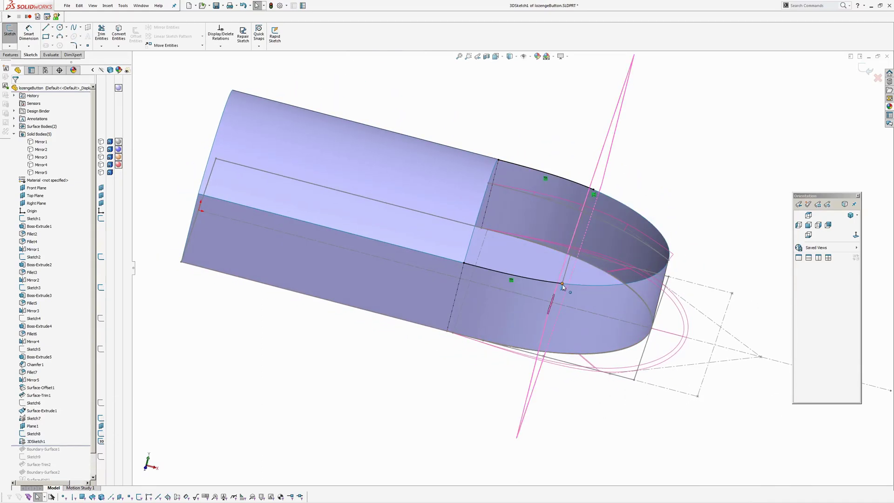
Check the plane relation on the far edge curve's endpoint and close 3DSketch1.
{"action": "left_click", "coordinate": [594, 190]}
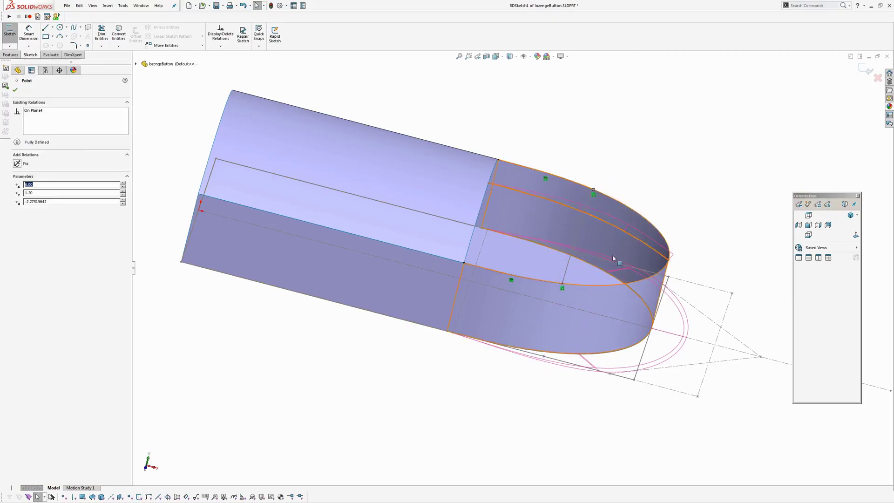
{"action": "type", "text": "6"}
{"action": "key", "text": "Return"}
{"action": "left_click", "coordinate": [864, 69]}
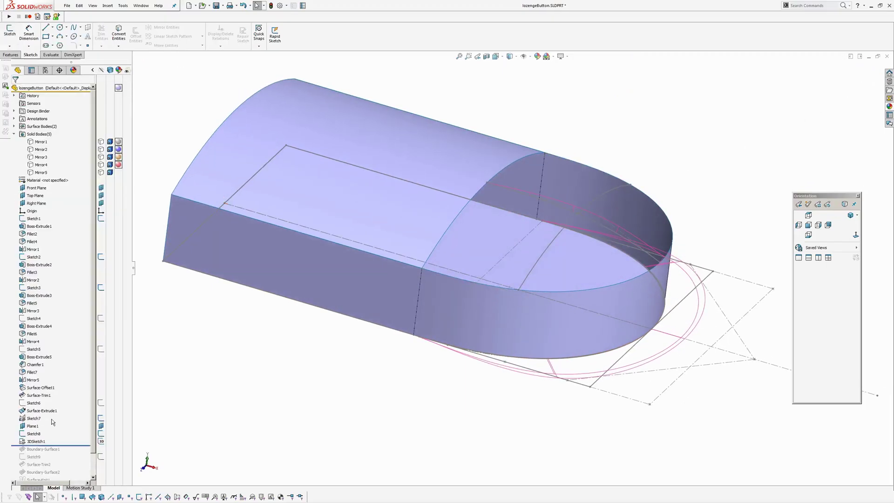
Roll the history forward to include Boundary-Surface1 and open its definition.
{"action": "left_click_drag", "start_coordinate": [71, 446], "coordinate": [71, 453]}
{"action": "left_click", "coordinate": [49, 449]}
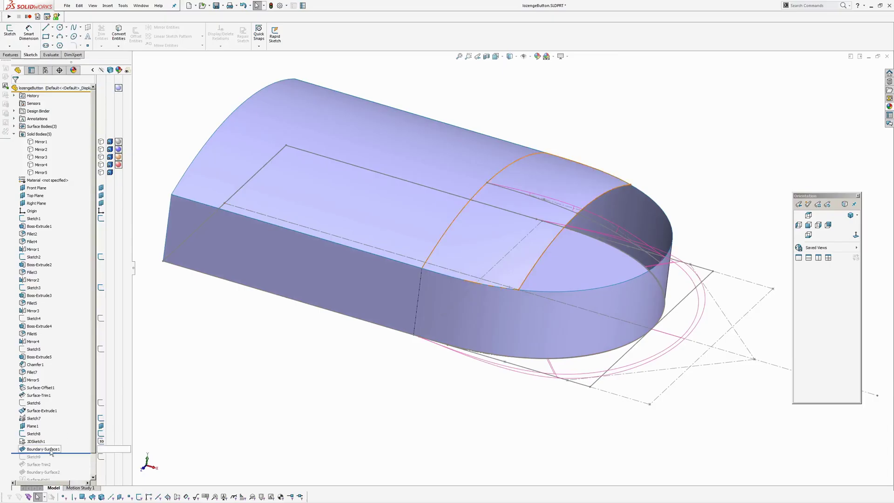
{"action": "middle_click_drag", "start_coordinate": [352, 301], "coordinate": [305, 305]}
Examine Boundary-Surface1's two Direction 1 curves, the tangent edge of the crowned top and Sketch8.
{"action": "left_click", "coordinate": [37, 128]}
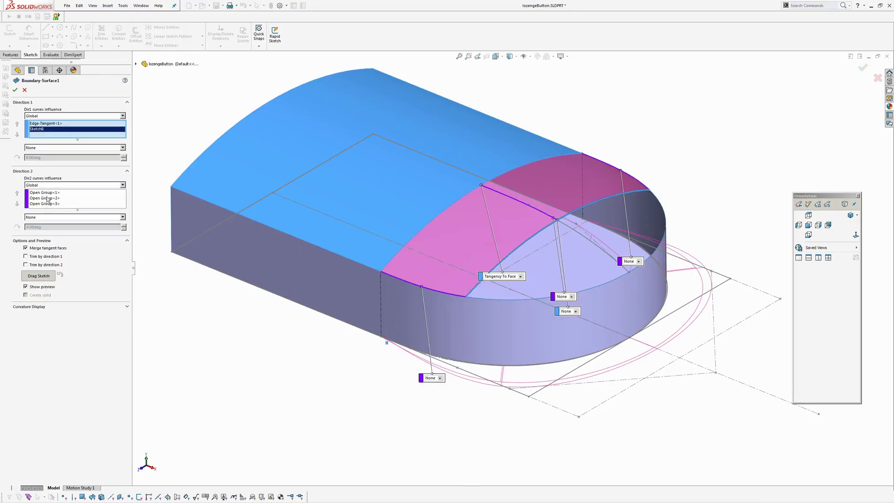
{"action": "middle_click_drag", "start_coordinate": [460, 319], "coordinate": [469, 306]}
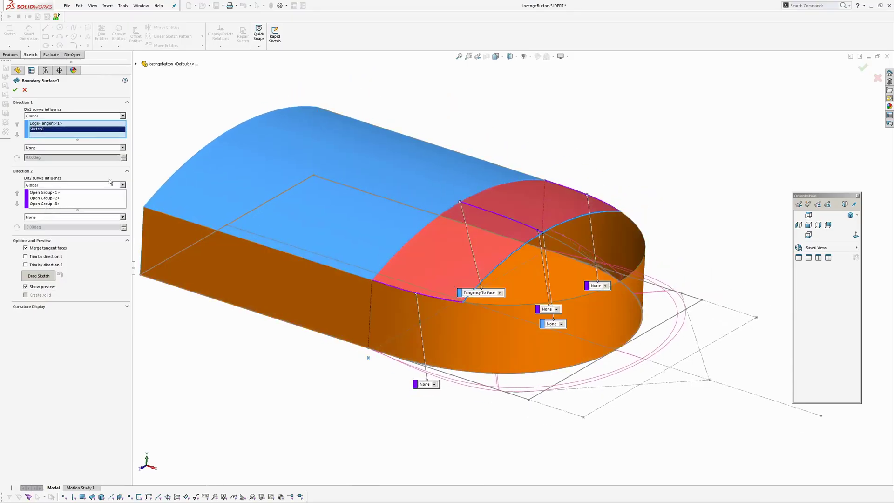
{"action": "left_click", "coordinate": [42, 123]}
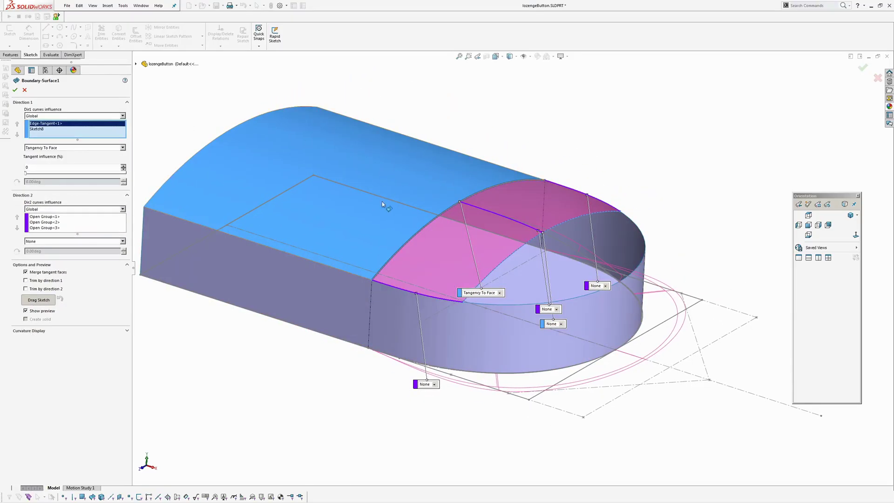
{"action": "left_click", "coordinate": [46, 129]}
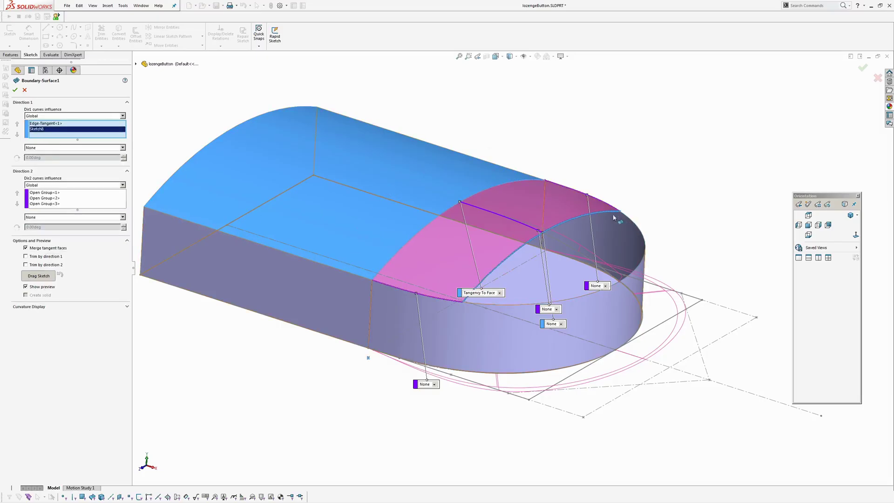
Highlight each of the three Direction 2 open groups in turn to see which curves guide Boundary-Surface1.
{"action": "left_click", "coordinate": [37, 195]}
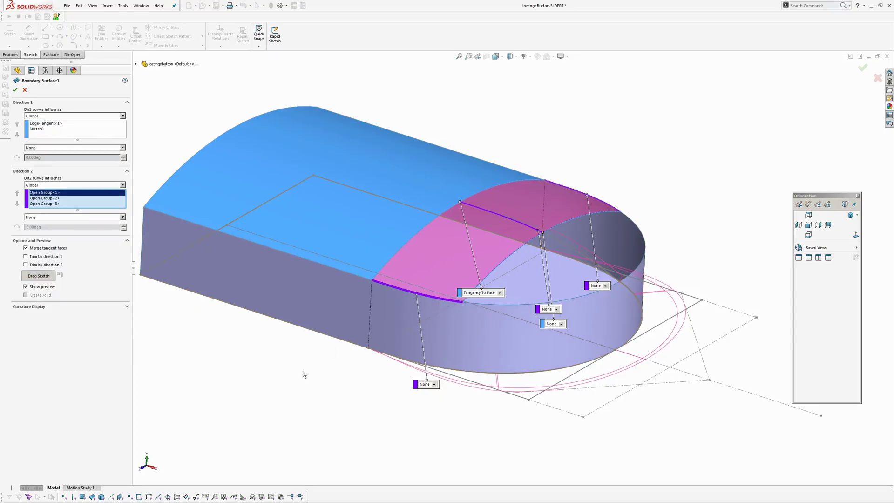
{"action": "left_click", "coordinate": [53, 198]}
{"action": "scroll", "coordinate": [548, 264], "scroll_direction": "down", "scroll_amount": 3}
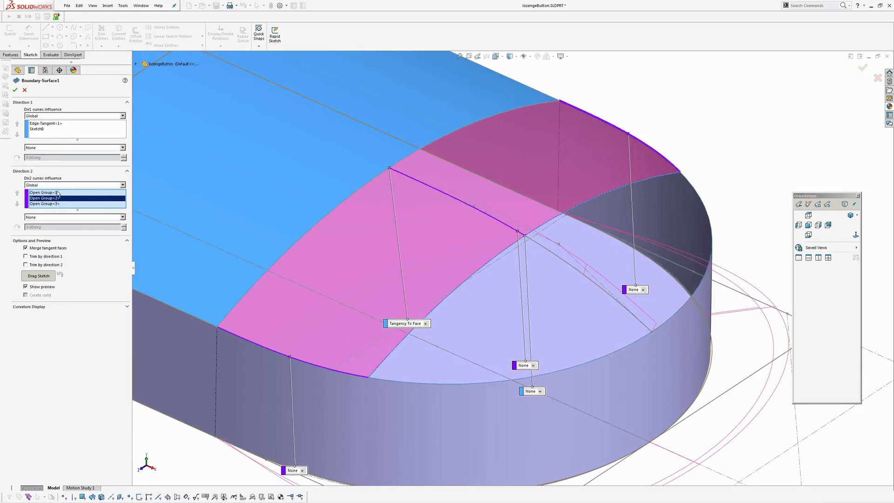
{"action": "left_click", "coordinate": [41, 204]}
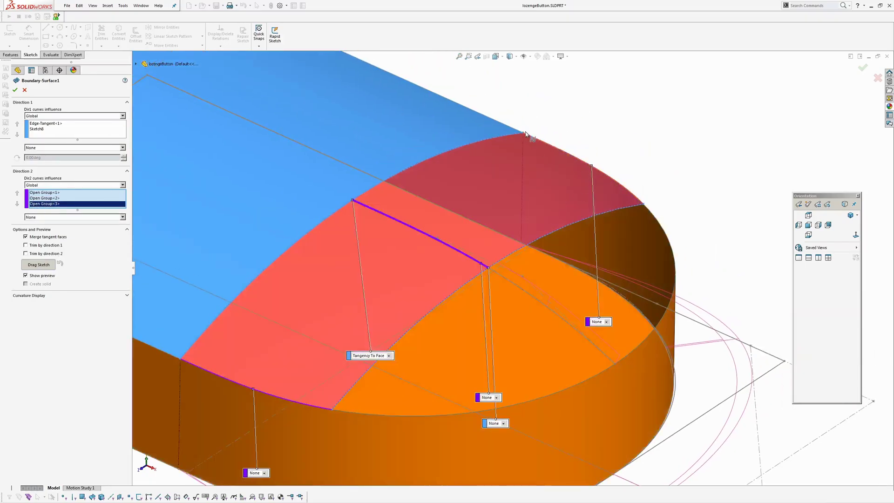
{"action": "scroll", "coordinate": [547, 200], "scroll_direction": "up", "scroll_amount": 1}
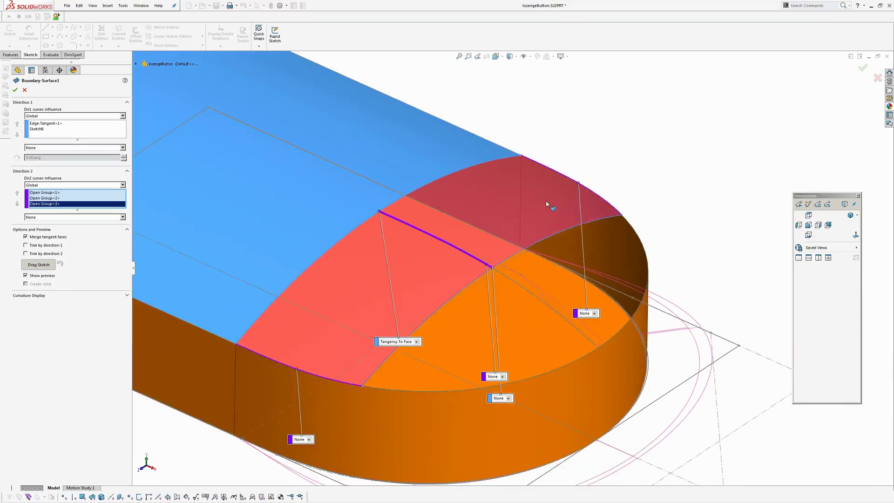
{"action": "scroll", "coordinate": [266, 362], "scroll_direction": "up", "scroll_amount": 2}
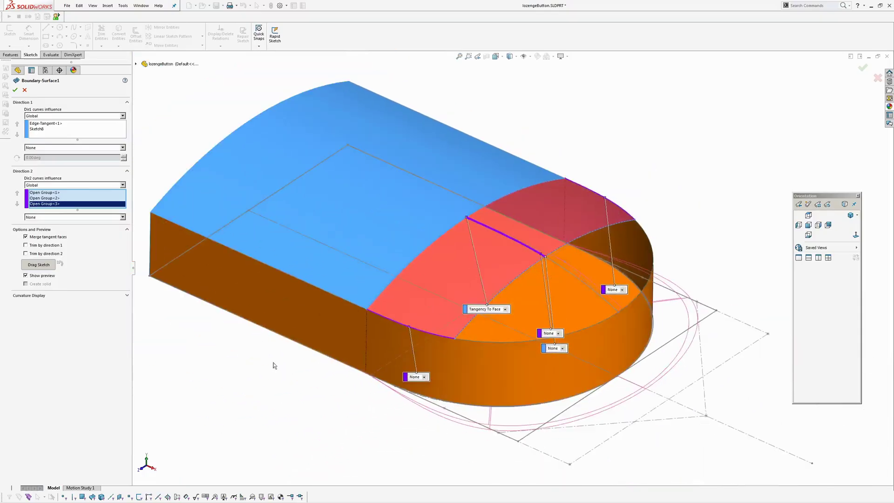
Check the Tangency To Face condition on Direction 1's first edge along the crowned top, and close the Boundary-Surface1 definition.
{"action": "left_click", "coordinate": [46, 124]}
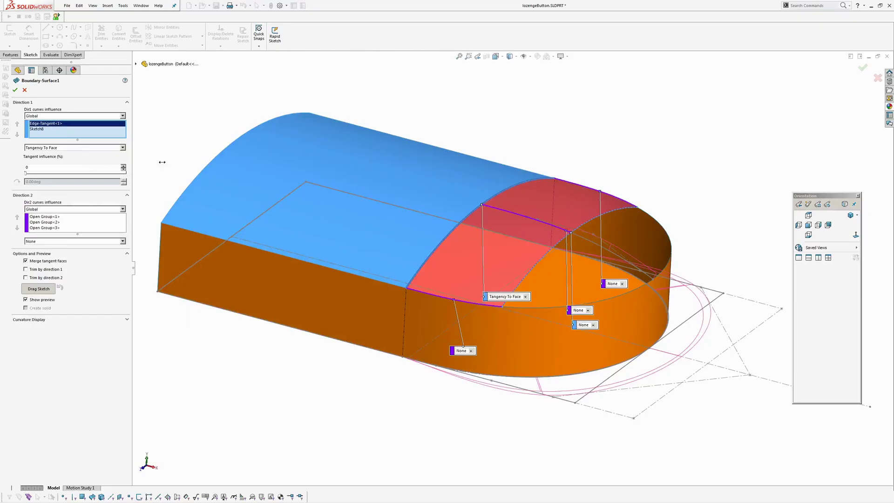
{"action": "scroll", "coordinate": [452, 195], "scroll_direction": "down", "scroll_amount": 3}
{"action": "middle_click_drag", "start_coordinate": [461, 205], "coordinate": [528, 202]}
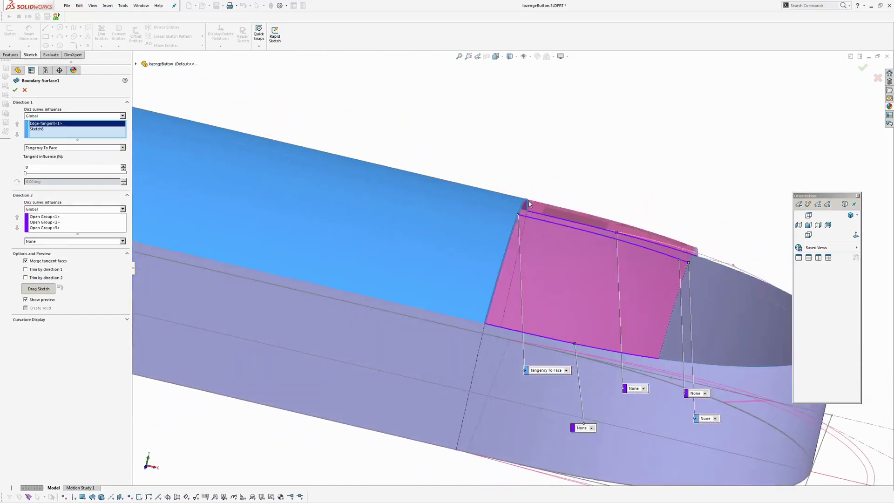
{"action": "scroll", "coordinate": [407, 221], "scroll_direction": "up", "scroll_amount": 3}
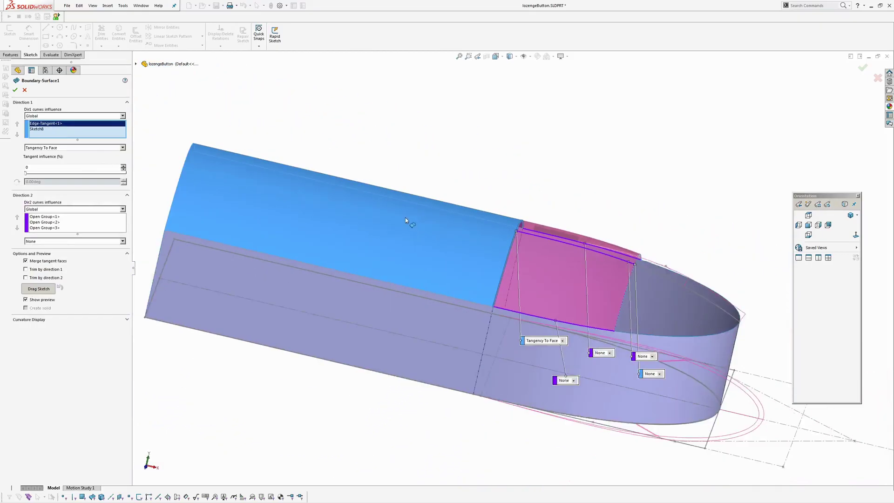
{"action": "middle_click_drag", "start_coordinate": [405, 217], "coordinate": [228, 254]}
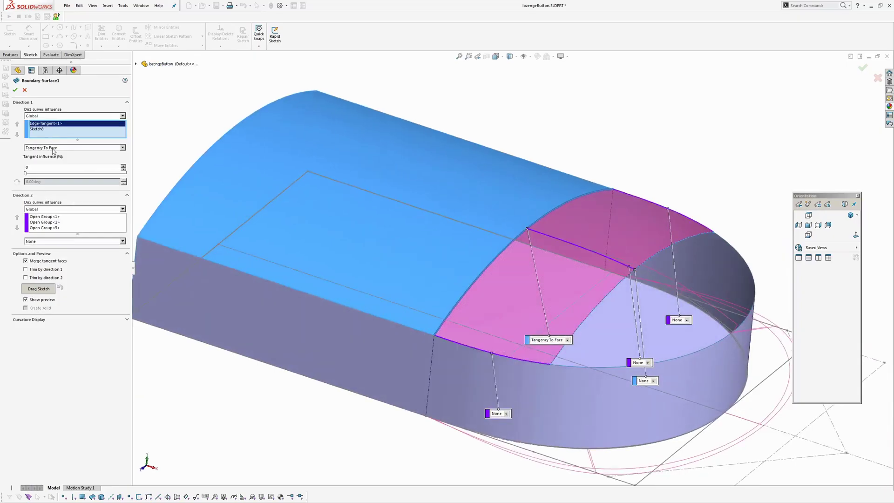
{"action": "left_click", "coordinate": [15, 91]}
Display zebra stripes with the sketches hidden and inspect the seam between the crowned top and Boundary-Surface1.
{"action": "middle_click_drag", "start_coordinate": [316, 303], "coordinate": [526, 273]}
{"action": "scroll", "coordinate": [536, 307], "scroll_direction": "down", "scroll_amount": 5}
{"action": "scroll", "coordinate": [553, 311], "scroll_direction": "up", "scroll_amount": 5}
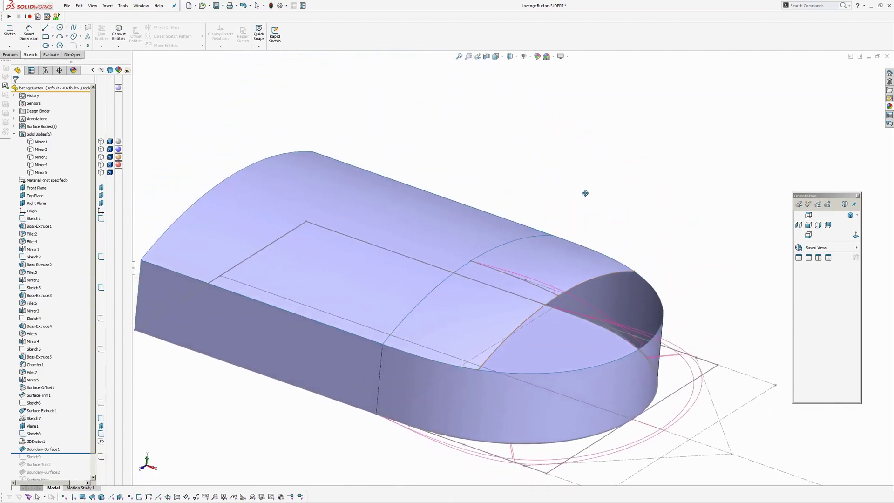
{"action": "scroll", "coordinate": [486, 283], "scroll_direction": "down", "scroll_amount": 4}
{"action": "middle_click_drag", "start_coordinate": [487, 264], "coordinate": [485, 317]}
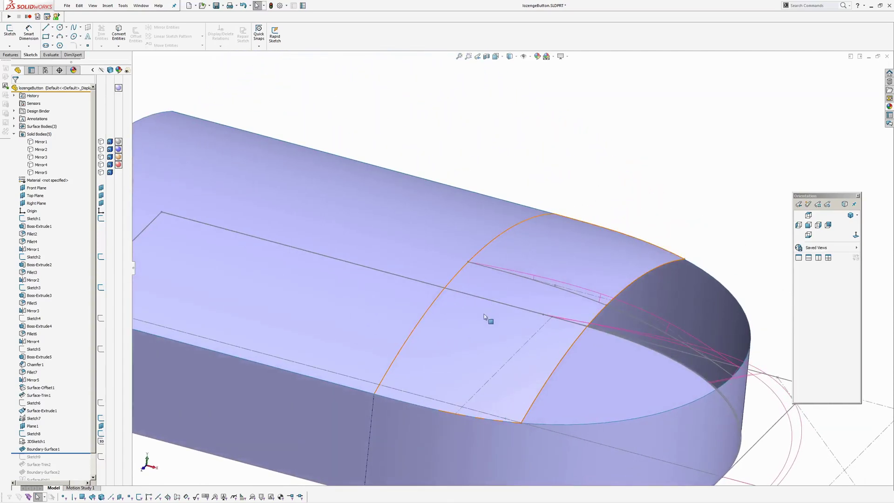
{"action": "scroll", "coordinate": [496, 308], "scroll_direction": "up", "scroll_amount": 3}
{"action": "middle_click_drag", "start_coordinate": [505, 284], "coordinate": [514, 308]}
{"action": "key", "text": "z"}
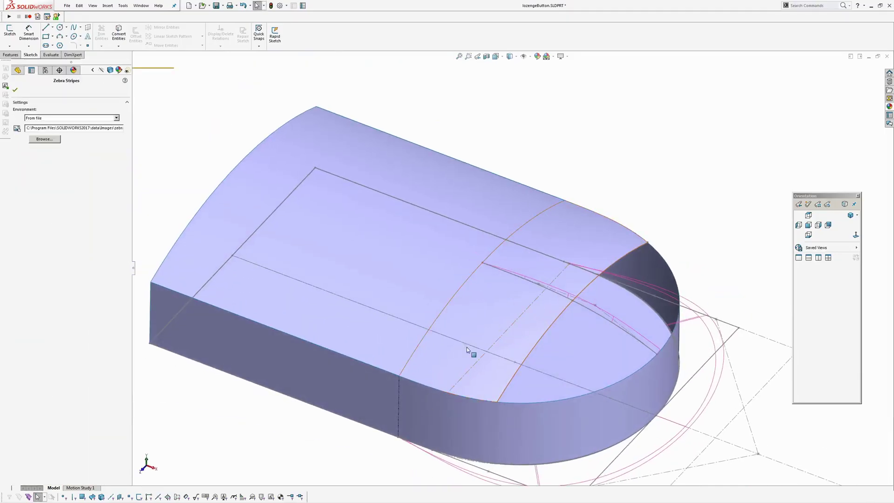
{"action": "key", "text": "Return"}
{"action": "mouse_move", "coordinate": [449, 345]}
{"action": "middle_mouse_down"}
{"action": "mouse_move", "coordinate": [473, 345]}
{"action": "mouse_move", "coordinate": [517, 391]}
{"action": "mouse_move", "coordinate": [475, 295]}
{"action": "mouse_move", "coordinate": [471, 321]}
{"action": "mouse_move", "coordinate": [509, 275]}
{"action": "mouse_move", "coordinate": [505, 285]}
{"action": "mouse_move", "coordinate": [520, 293]}
{"action": "mouse_move", "coordinate": [479, 238]}
{"action": "mouse_move", "coordinate": [501, 193]}
{"action": "mouse_move", "coordinate": [527, 293]}
{"action": "mouse_move", "coordinate": [472, 311]}
{"action": "mouse_move", "coordinate": [557, 284]}
{"action": "mouse_move", "coordinate": [571, 312]}
{"action": "mouse_move", "coordinate": [522, 387]}
{"action": "middle_mouse_up"}
{"action": "scroll", "coordinate": [518, 297], "scroll_direction": "down", "scroll_amount": 4}
{"action": "key", "text": "ctrl+h"}
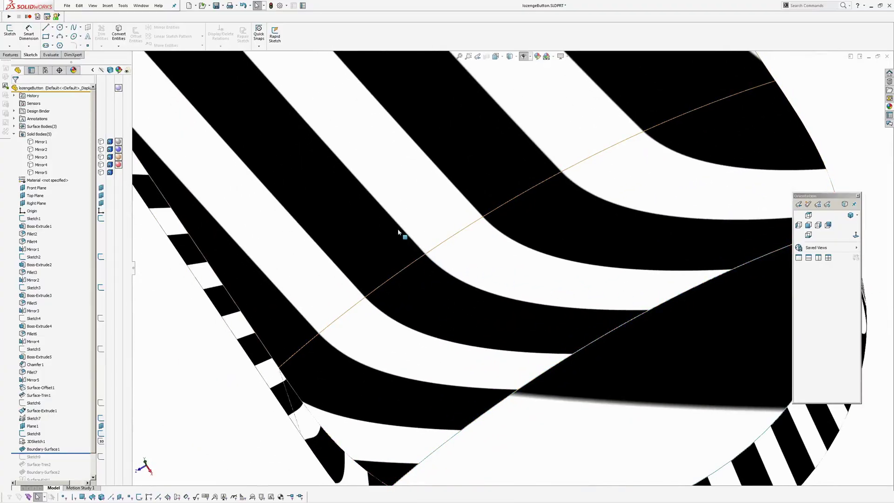
Examine the plain shading of the boundary surface and the open rounded end from several angles with zebra stripes off.
{"action": "middle_click_drag", "start_coordinate": [365, 334], "coordinate": [376, 319]}
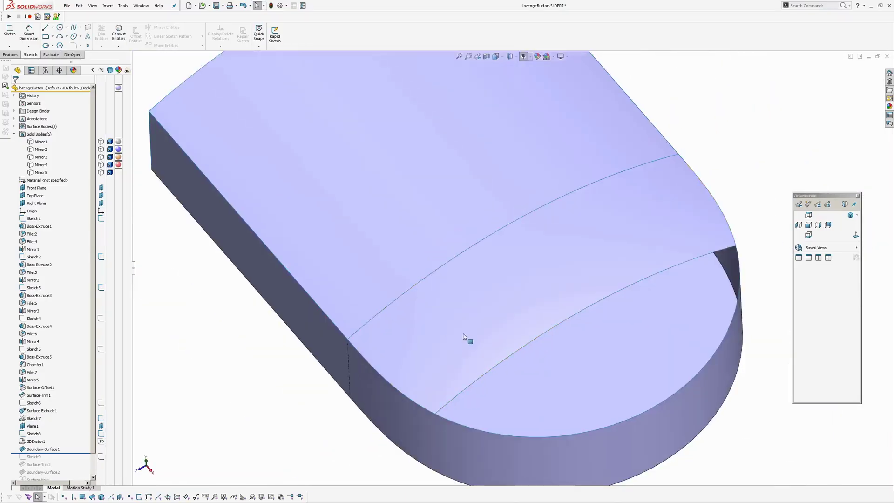
{"action": "mouse_move", "coordinate": [465, 339]}
{"action": "middle_mouse_down"}
{"action": "mouse_move", "coordinate": [447, 372]}
{"action": "mouse_move", "coordinate": [485, 249]}
{"action": "mouse_move", "coordinate": [506, 223]}
{"action": "mouse_move", "coordinate": [584, 184]}
{"action": "mouse_move", "coordinate": [563, 260]}
{"action": "mouse_move", "coordinate": [529, 299]}
{"action": "mouse_move", "coordinate": [524, 398]}
{"action": "mouse_move", "coordinate": [535, 373]}
{"action": "middle_mouse_up"}
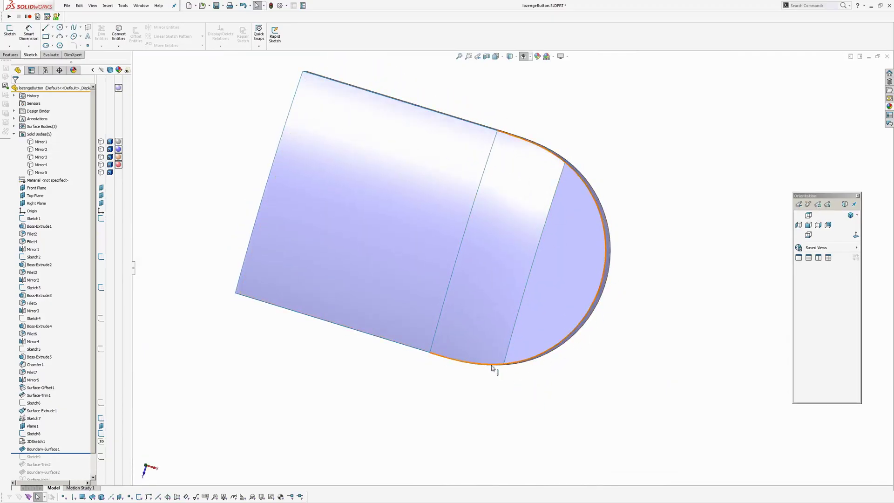
{"action": "middle_click_drag", "start_coordinate": [515, 365], "coordinate": [517, 263]}
{"action": "middle_click_drag", "start_coordinate": [632, 344], "coordinate": [593, 343]}
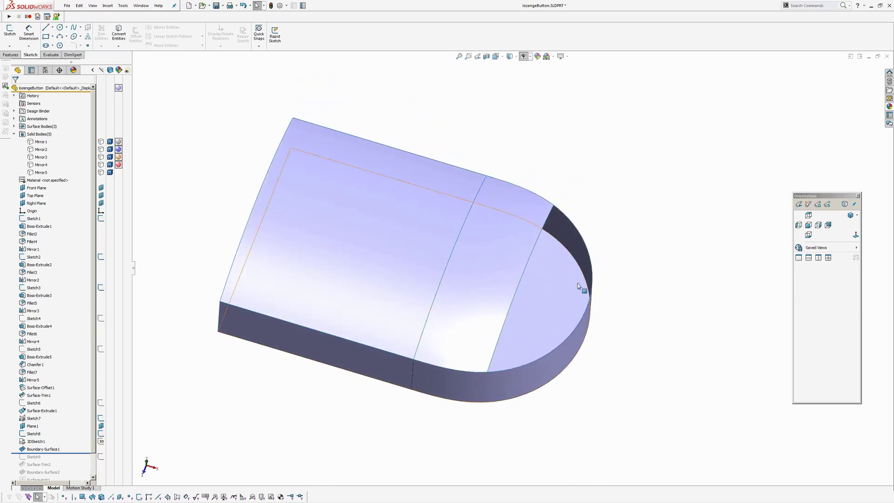
{"action": "middle_click_drag", "start_coordinate": [580, 286], "coordinate": [543, 343]}
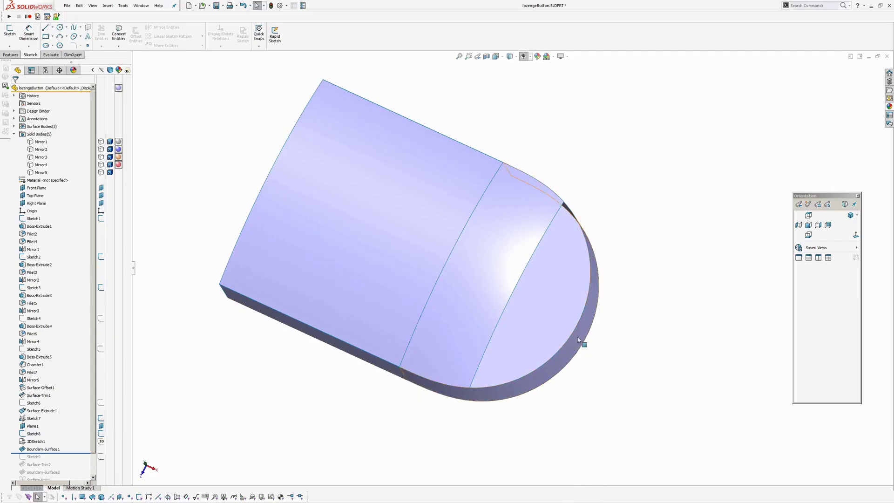
{"action": "middle_click_drag", "start_coordinate": [579, 337], "coordinate": [581, 303]}
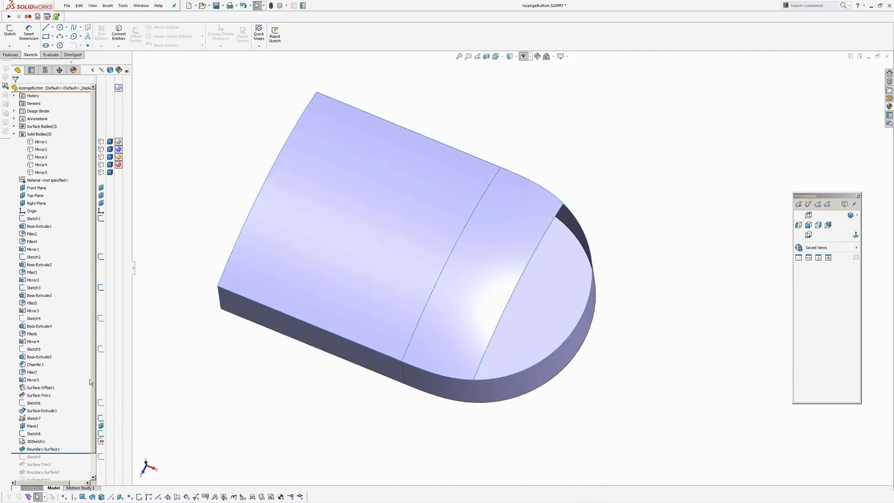
{"action": "left_click", "coordinate": [527, 239]}
{"action": "left_click", "coordinate": [365, 398]}
Roll the history forward to include Sketch9 and review its arc-and-line profile and dimensions in the Top view.
{"action": "left_click_drag", "start_coordinate": [75, 453], "coordinate": [71, 461]}
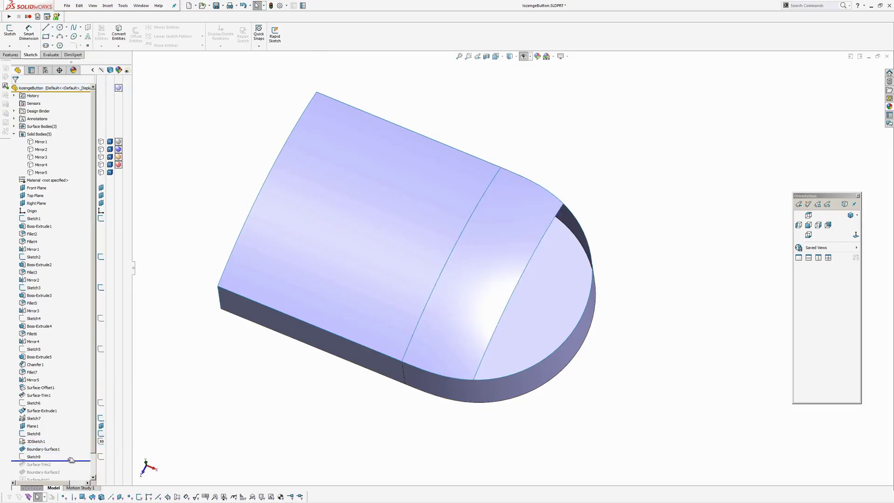
{"action": "left_click", "coordinate": [36, 457]}
{"action": "middle_click_drag", "start_coordinate": [491, 308], "coordinate": [511, 270]}
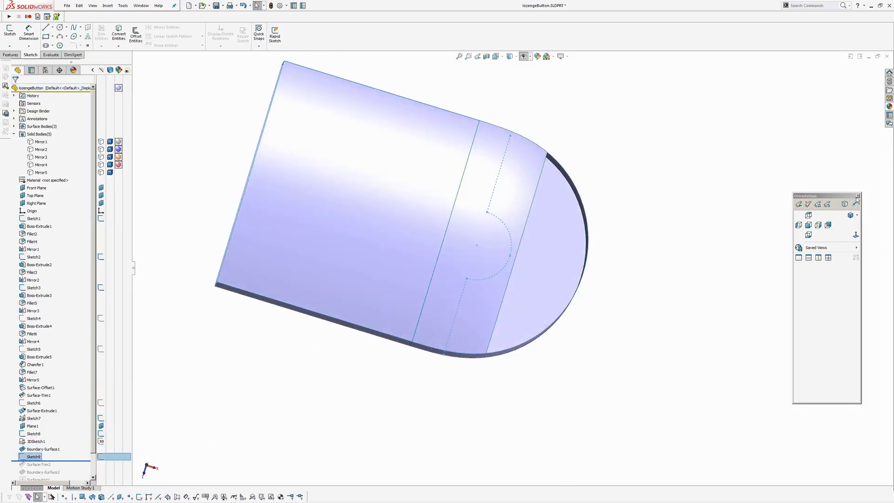
{"action": "left_click", "coordinate": [808, 215]}
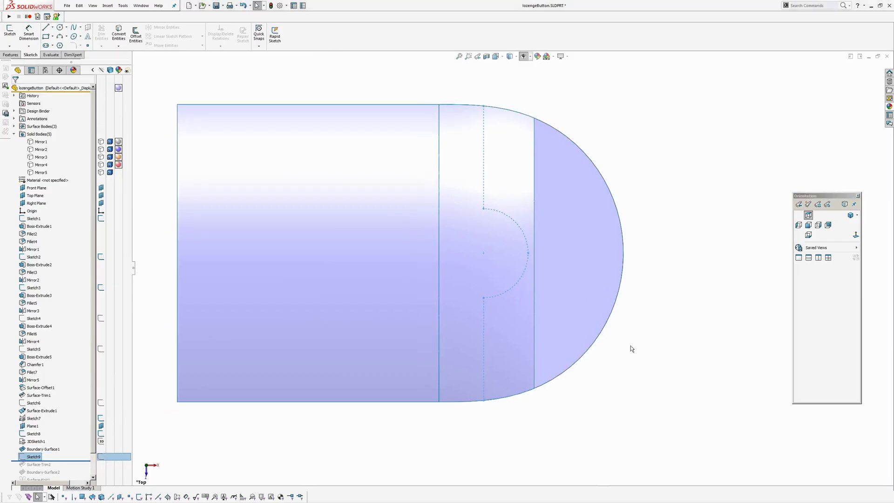
{"action": "double_click", "coordinate": [36, 457]}
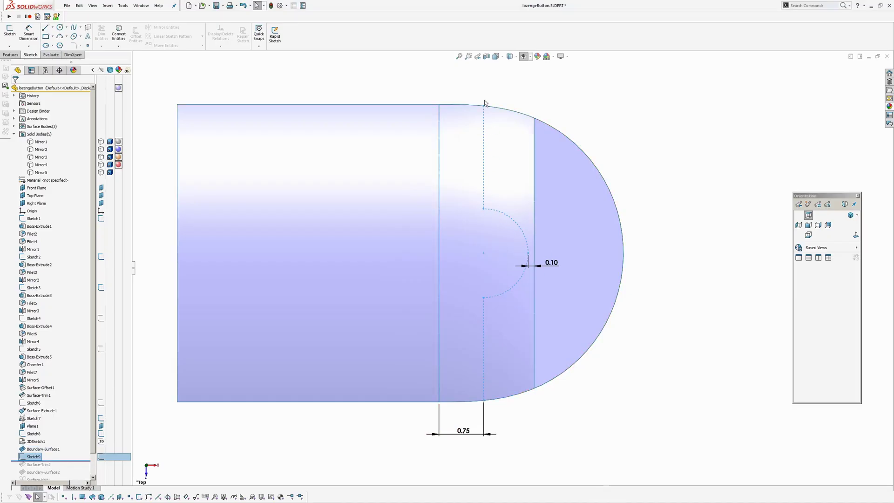
{"action": "left_click", "coordinate": [840, 78]}
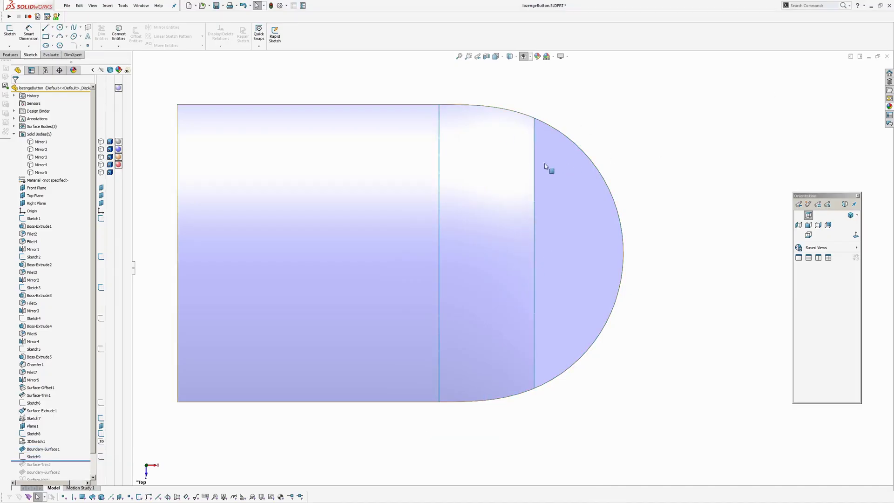
Highlight the Boundary-Surface1 face and roll the history forward to include Surface-Trim2, examining the surface's trimmed edge.
{"action": "left_click", "coordinate": [455, 235]}
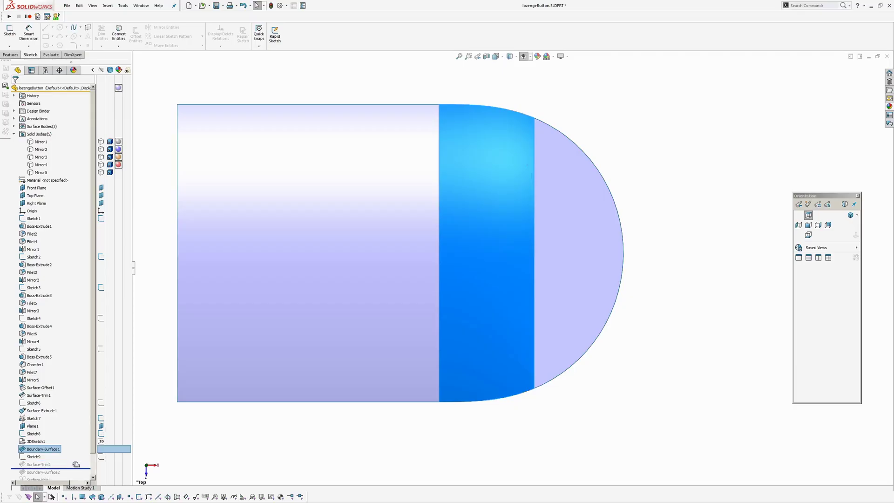
{"action": "left_click_drag", "start_coordinate": [75, 464], "coordinate": [76, 466]}
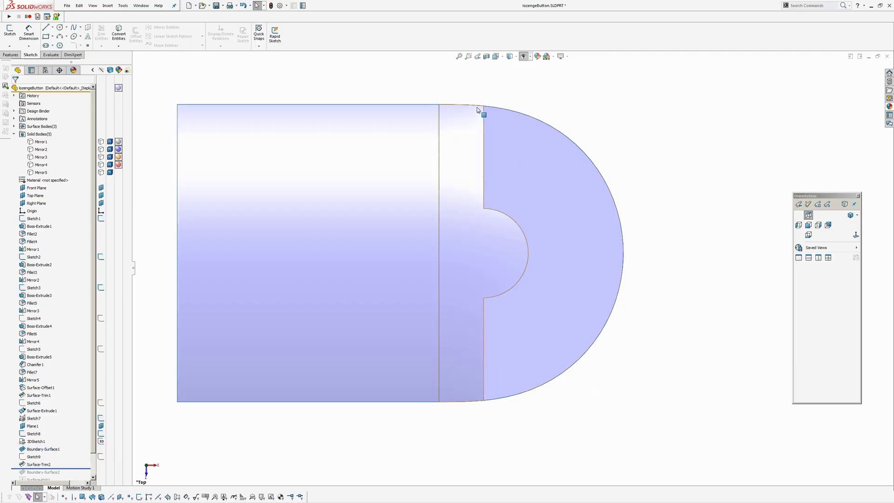
{"action": "middle_click_drag", "start_coordinate": [517, 143], "coordinate": [260, 367]}
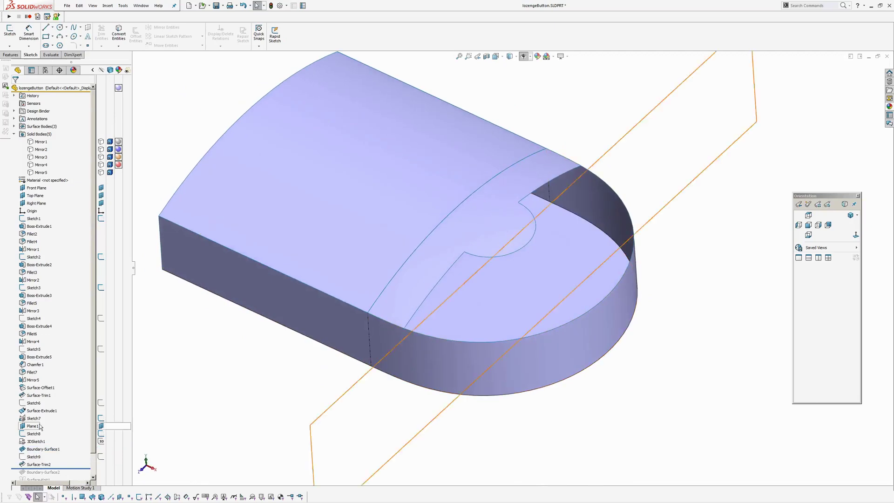
Roll the history forward to include Boundary-Surface2 and open its definition to examine the patch over the rounded end.
{"action": "scroll", "coordinate": [66, 448], "scroll_direction": "down", "scroll_amount": 1}
{"action": "left_click_drag", "start_coordinate": [66, 448], "coordinate": [66, 454]}
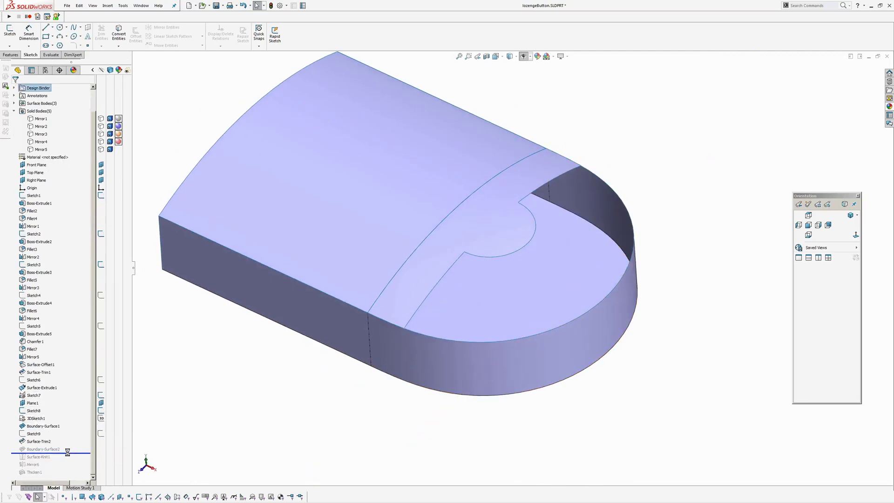
{"action": "left_click", "coordinate": [51, 449]}
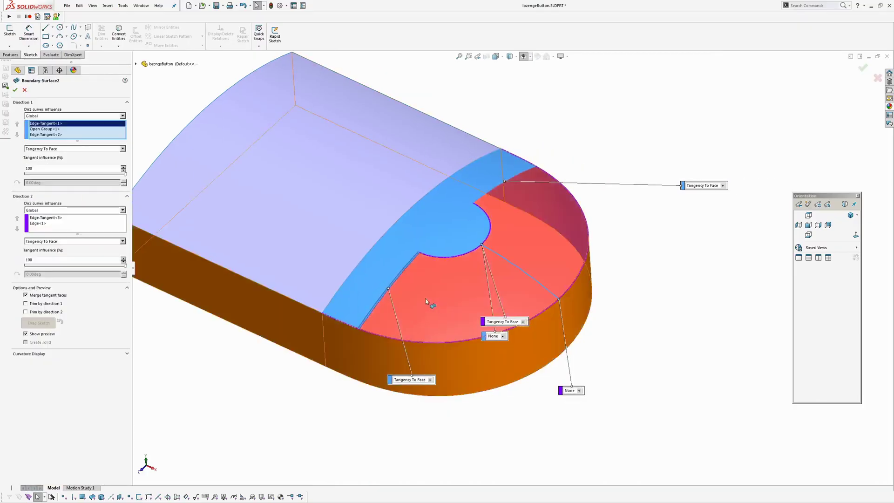
{"action": "middle_click_drag", "start_coordinate": [427, 301], "coordinate": [450, 296]}
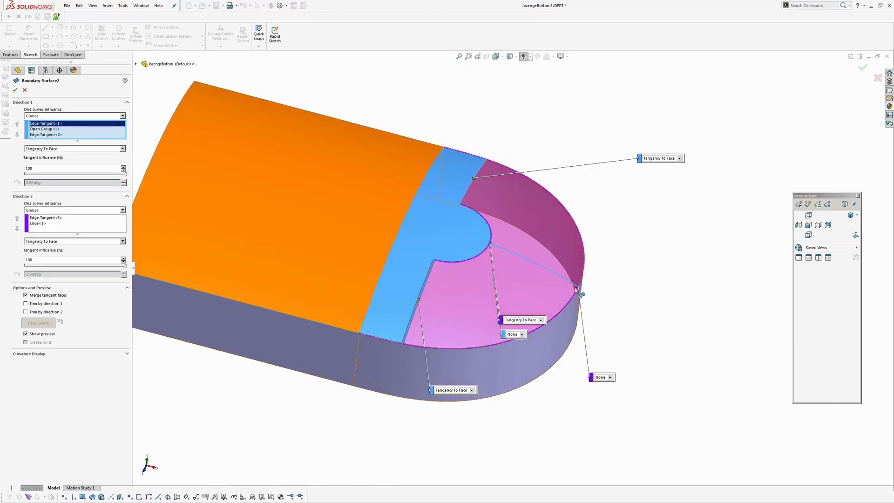
Show the hidden sketches again and highlight the trimmed arc edge used as Boundary-Surface2's first Direction 2 curve.
{"action": "mouse_move", "coordinate": [485, 253]}
{"action": "middle_mouse_down"}
{"action": "mouse_move", "coordinate": [497, 215]}
{"action": "mouse_move", "coordinate": [478, 216]}
{"action": "mouse_move", "coordinate": [504, 247]}
{"action": "middle_mouse_up"}
{"action": "key", "text": "h"}
{"action": "scroll", "coordinate": [489, 253], "scroll_direction": "down", "scroll_amount": 2}
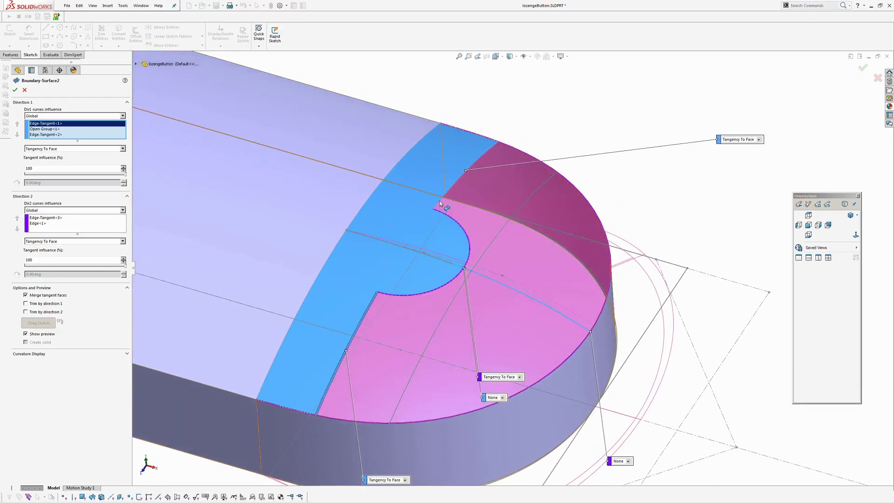
{"action": "left_click", "coordinate": [34, 218]}
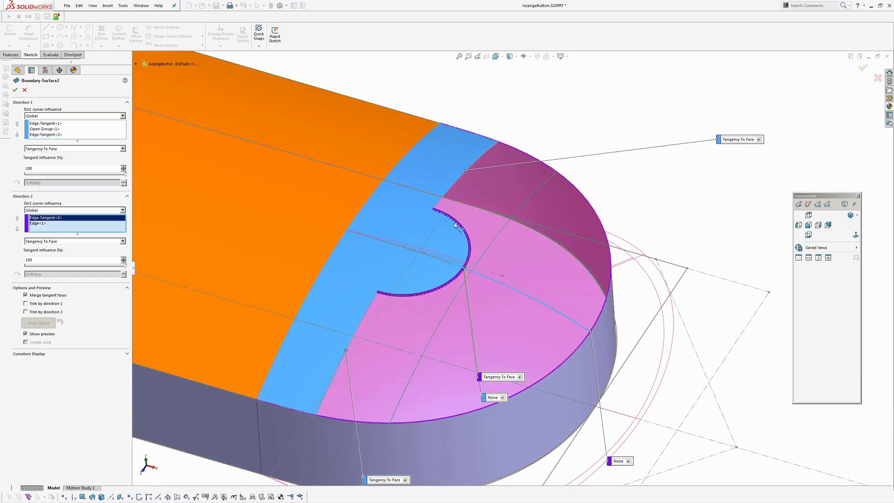
Highlight the outer rim edge used as Boundary-Surface2's second Direction 2 curve and hide the sketches.
{"action": "left_click", "coordinate": [42, 224]}
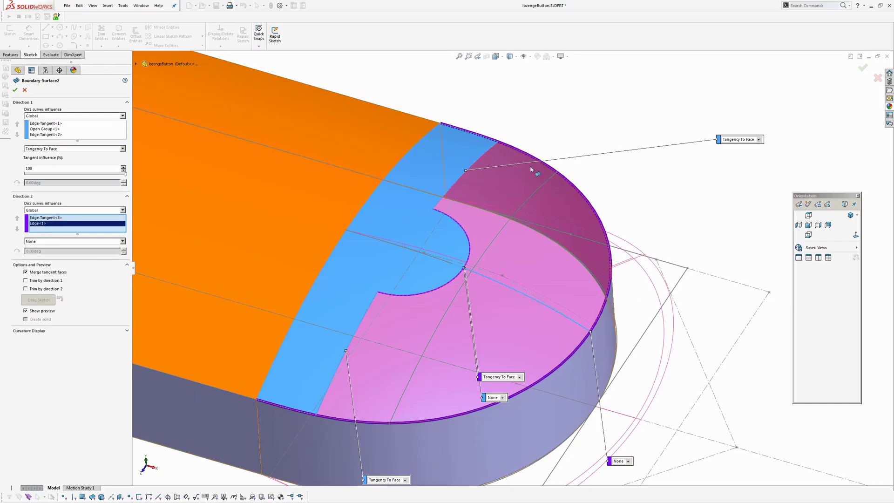
{"action": "scroll", "coordinate": [525, 278], "scroll_direction": "up", "scroll_amount": 2}
{"action": "middle_click_drag", "start_coordinate": [477, 283], "coordinate": [430, 366]}
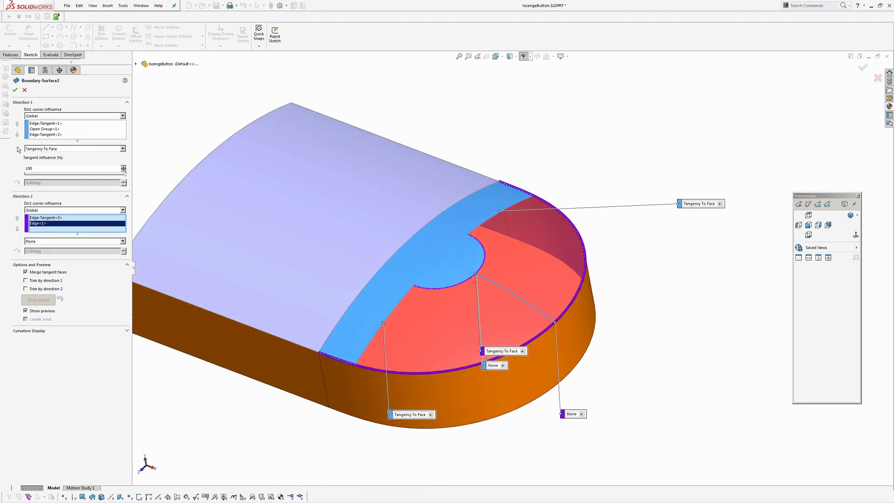
Highlight Boundary-Surface2's straight Direction 1 edges and its trimmed arc edge in Direction 2 to examine how they bound the patch.
{"action": "left_click", "coordinate": [42, 125]}
{"action": "left_click", "coordinate": [42, 135]}
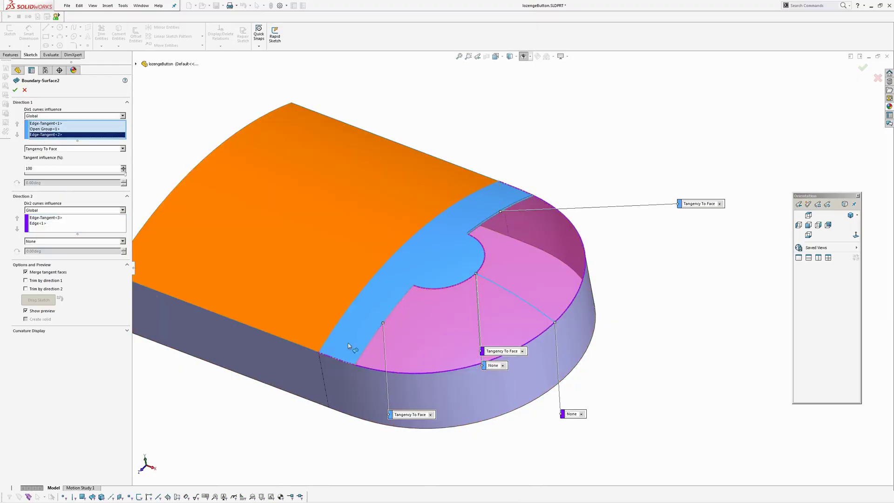
{"action": "middle_click_drag", "start_coordinate": [429, 376], "coordinate": [491, 290]}
{"action": "scroll", "coordinate": [515, 284], "scroll_direction": "up", "scroll_amount": 1}
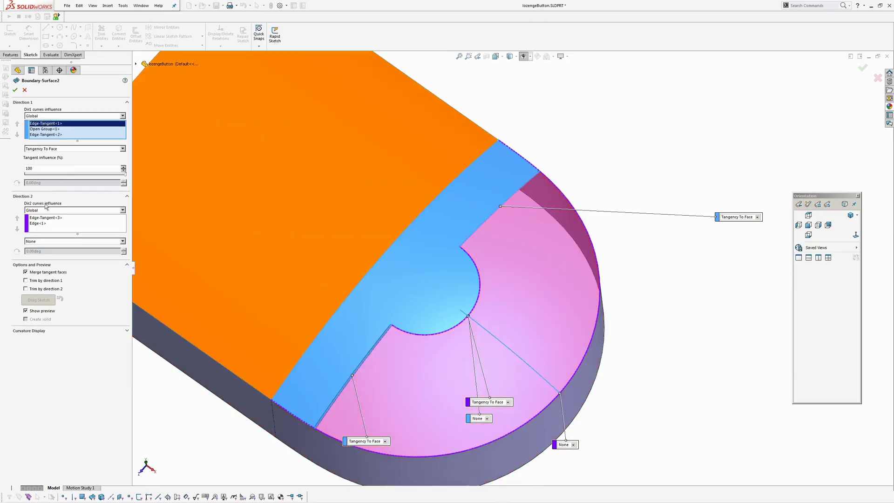
{"action": "left_click", "coordinate": [47, 217]}
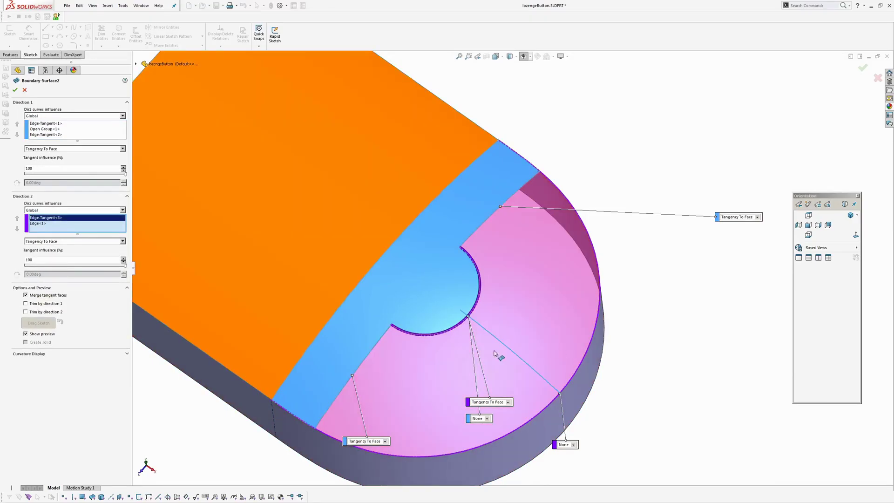
{"action": "middle_click_drag", "start_coordinate": [494, 353], "coordinate": [482, 283]}
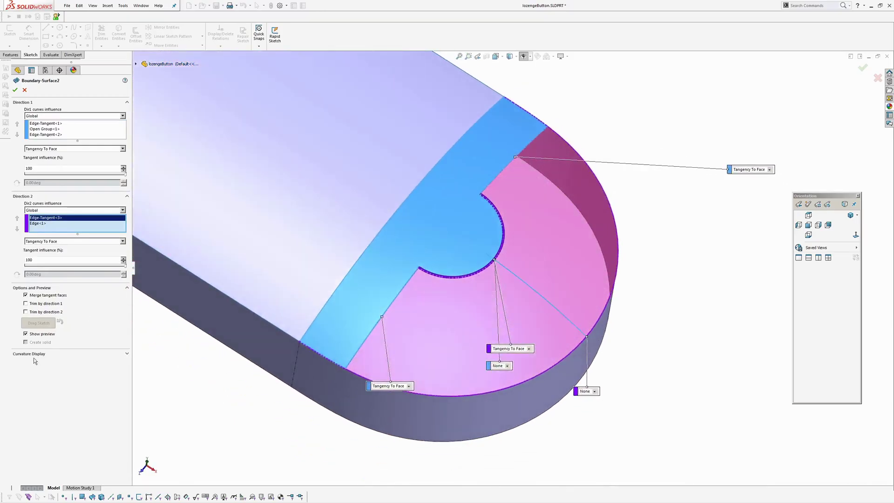
Review Boundary-Surface2's mesh preview and curvature combs in both directions, and accept the feature.
{"action": "left_click", "coordinate": [41, 380]}
{"action": "middle_click_drag", "start_coordinate": [386, 298], "coordinate": [458, 275]}
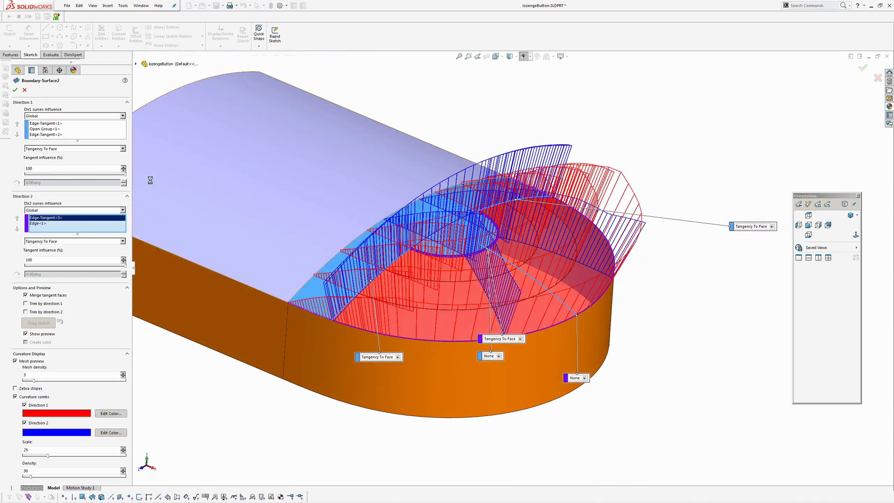
{"action": "left_click", "coordinate": [15, 91]}
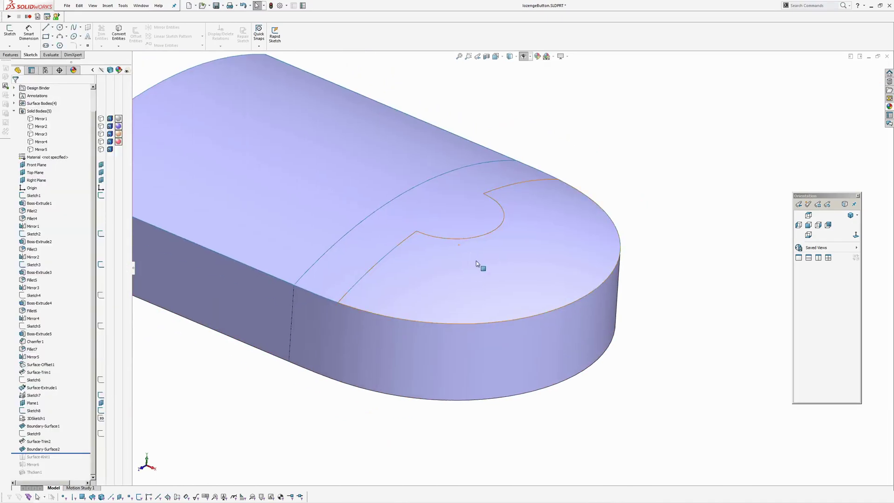
Roll the history forward through Surface-Knit1, Mirror6 and Thicken1 and examine the completed button.
{"action": "middle_click_drag", "start_coordinate": [246, 403], "coordinate": [181, 444]}
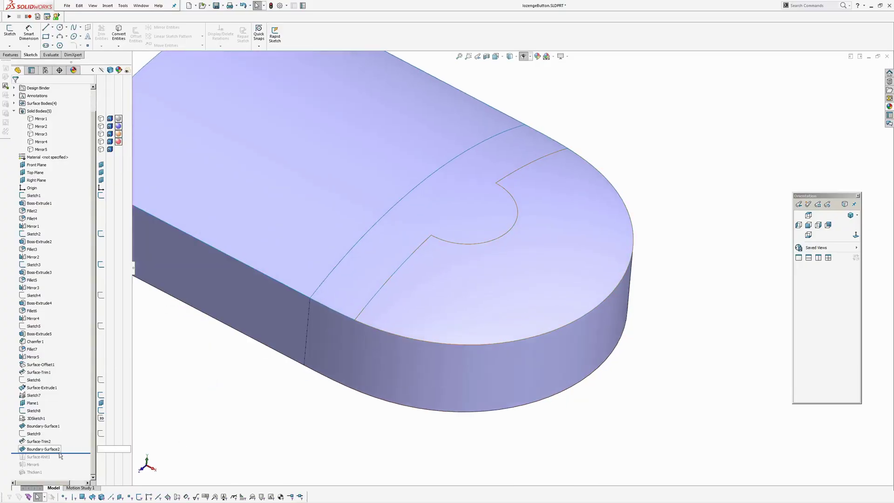
{"action": "left_click_drag", "start_coordinate": [70, 453], "coordinate": [71, 461]}
{"action": "middle_click_drag", "start_coordinate": [275, 418], "coordinate": [330, 411], "text": "ctrl"}
{"action": "scroll", "coordinate": [335, 406], "scroll_direction": "up", "scroll_amount": 2}
{"action": "middle_click_drag", "start_coordinate": [401, 289], "coordinate": [400, 380]}
{"action": "left_click_drag", "start_coordinate": [66, 460], "coordinate": [64, 473]}
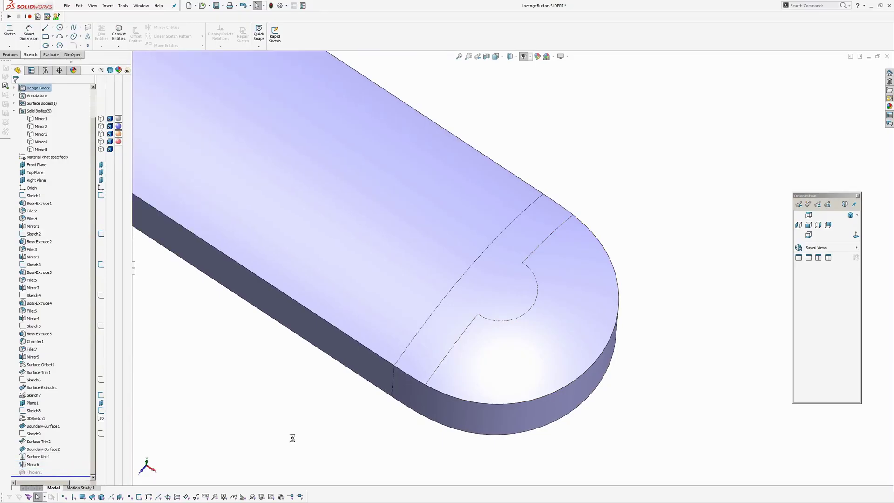
{"action": "scroll", "coordinate": [376, 368], "scroll_direction": "up", "scroll_amount": 2}
{"action": "middle_click_drag", "start_coordinate": [375, 359], "coordinate": [385, 371]}
{"action": "scroll", "coordinate": [298, 167], "scroll_direction": "down", "scroll_amount": 4}
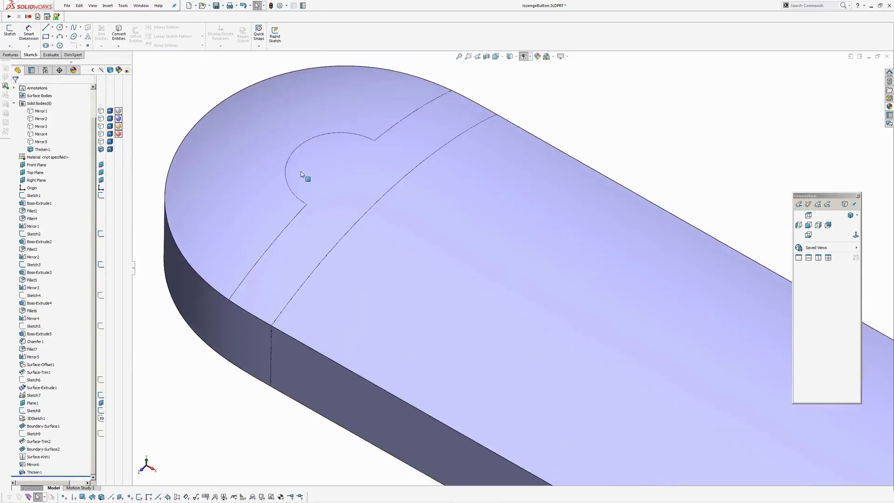
{"action": "middle_click_drag", "start_coordinate": [301, 171], "coordinate": [337, 233]}
{"action": "scroll", "coordinate": [396, 249], "scroll_direction": "up", "scroll_amount": 3}
{"action": "middle_click_drag", "start_coordinate": [413, 253], "coordinate": [440, 198]}
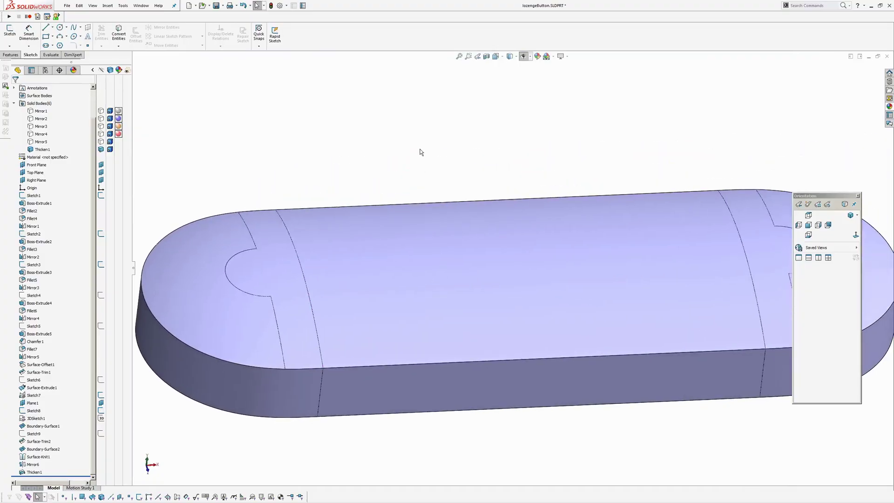
Display the button shaded without edges and examine the highlights across its crowned top and rounded ends.
{"action": "left_click", "coordinate": [514, 56]}
{"action": "left_click", "coordinate": [509, 77]}
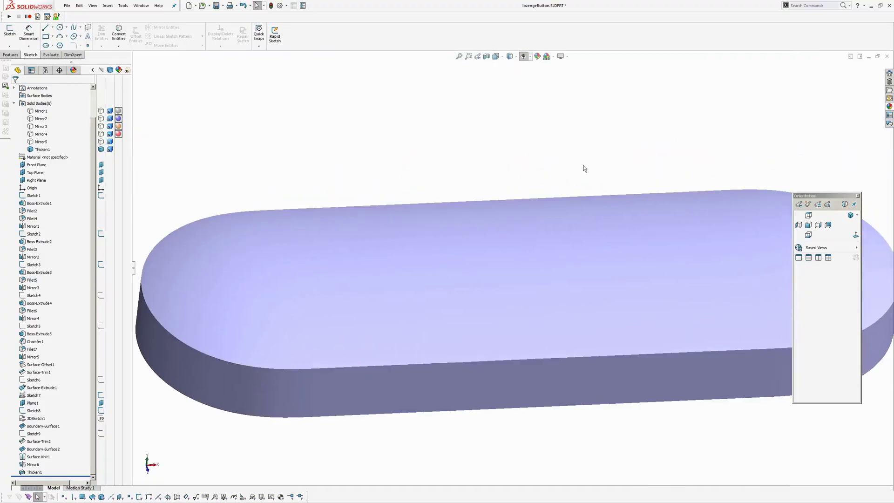
{"action": "mouse_move", "coordinate": [585, 168]}
{"action": "middle_mouse_down"}
{"action": "mouse_move", "coordinate": [538, 206]}
{"action": "mouse_move", "coordinate": [539, 267]}
{"action": "mouse_move", "coordinate": [555, 287]}
{"action": "middle_mouse_up"}
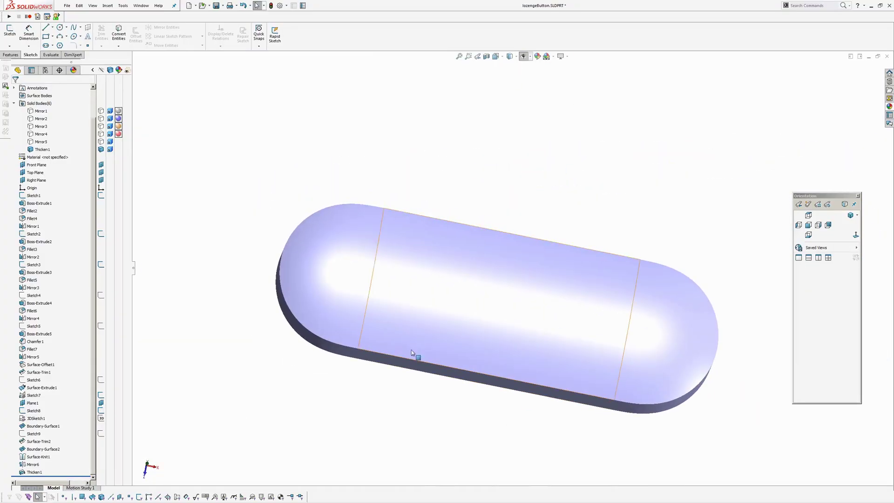
{"action": "mouse_move", "coordinate": [411, 352]}
{"action": "middle_mouse_down"}
{"action": "mouse_move", "coordinate": [443, 349]}
{"action": "mouse_move", "coordinate": [463, 265]}
{"action": "mouse_move", "coordinate": [498, 289]}
{"action": "mouse_move", "coordinate": [501, 315]}
{"action": "mouse_move", "coordinate": [515, 305]}
{"action": "mouse_move", "coordinate": [500, 286]}
{"action": "mouse_move", "coordinate": [488, 314]}
{"action": "mouse_move", "coordinate": [504, 309]}
{"action": "mouse_move", "coordinate": [507, 291]}
{"action": "mouse_move", "coordinate": [495, 340]}
{"action": "mouse_move", "coordinate": [510, 329]}
{"action": "mouse_move", "coordinate": [565, 367]}
{"action": "mouse_move", "coordinate": [553, 389]}
{"action": "mouse_move", "coordinate": [573, 367]}
{"action": "mouse_move", "coordinate": [565, 375]}
{"action": "mouse_move", "coordinate": [569, 351]}
{"action": "mouse_move", "coordinate": [553, 347]}
{"action": "mouse_move", "coordinate": [559, 399]}
{"action": "mouse_move", "coordinate": [561, 321]}
{"action": "mouse_move", "coordinate": [556, 373]}
{"action": "middle_mouse_up"}
{"action": "scroll", "coordinate": [501, 285], "scroll_direction": "down", "scroll_amount": 5}
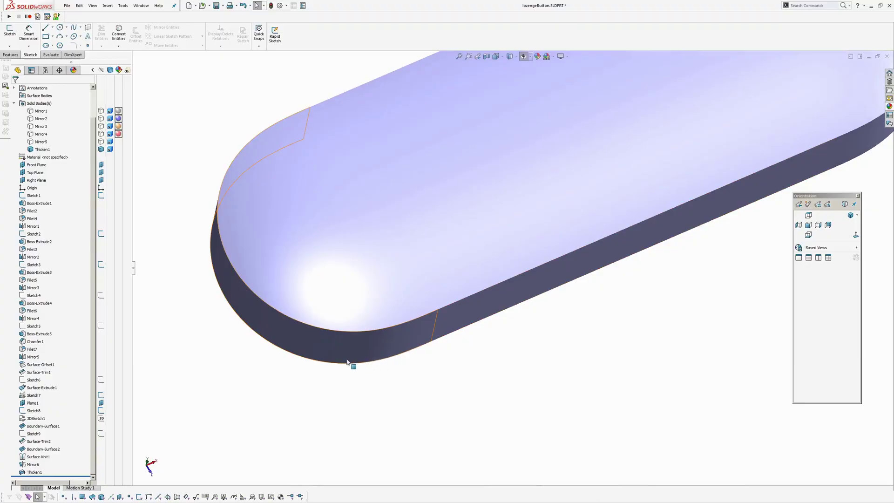
{"action": "middle_click_drag", "start_coordinate": [446, 359], "coordinate": [372, 333]}
{"action": "scroll", "coordinate": [559, 281], "scroll_direction": "up", "scroll_amount": 3}
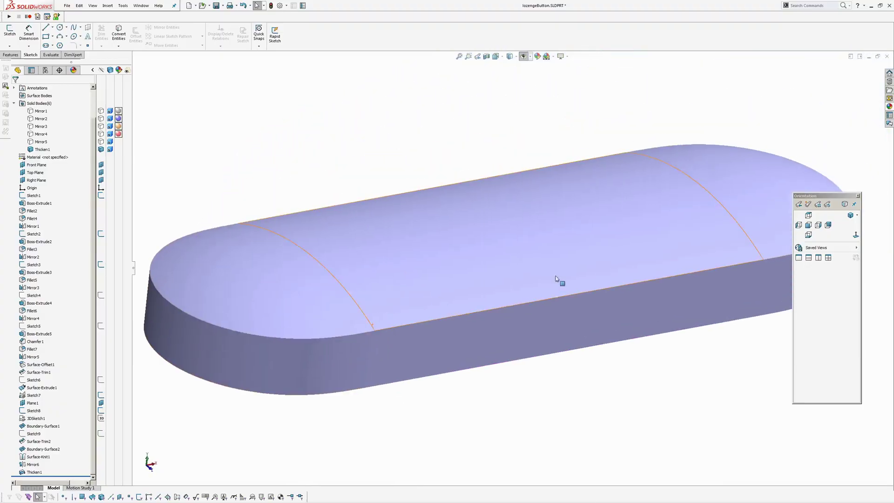
{"action": "middle_click_drag", "start_coordinate": [700, 244], "coordinate": [660, 267]}
{"action": "mouse_move", "coordinate": [660, 268]}
{"action": "middle_mouse_down", "text": "ctrl"}
{"action": "mouse_move", "coordinate": [632, 297]}
{"action": "mouse_move", "coordinate": [629, 262]}
{"action": "middle_mouse_up", "text": "ctrl"}
{"action": "scroll", "coordinate": [631, 297], "scroll_direction": "down", "scroll_amount": 3}
Show the sketches, select the crown curve running over the button's rounded end, and hide the sketches again.
{"action": "key", "text": "h"}
{"action": "scroll", "coordinate": [626, 264], "scroll_direction": "down", "scroll_amount": 3}
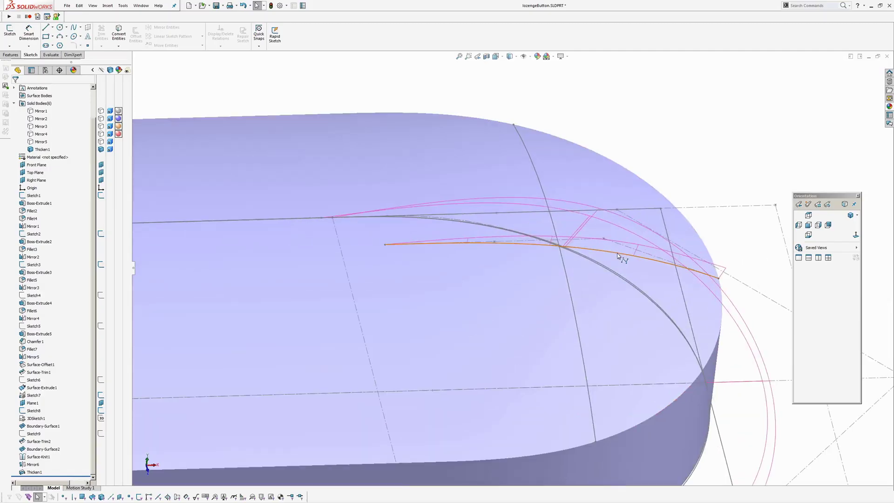
{"action": "scroll", "coordinate": [512, 268], "scroll_direction": "up", "scroll_amount": 2}
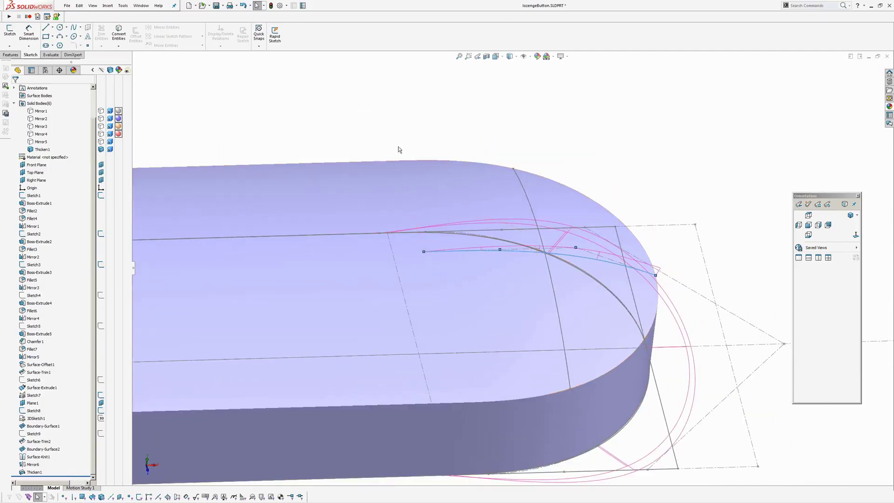
{"action": "mouse_move", "coordinate": [398, 150]}
{"action": "middle_mouse_down"}
{"action": "mouse_move", "coordinate": [443, 314]}
{"action": "mouse_move", "coordinate": [627, 310]}
{"action": "mouse_move", "coordinate": [639, 329]}
{"action": "middle_mouse_up"}
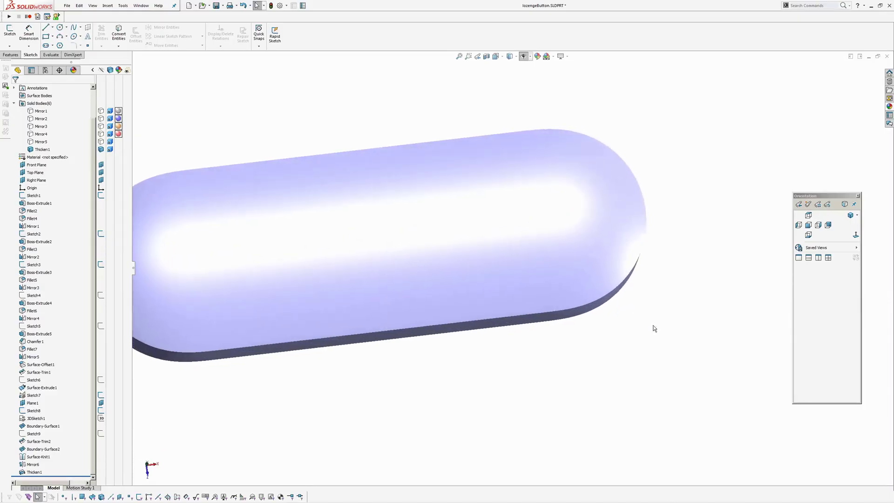
Apply zebra stripes to examine how the reflections flow from the button's crowned middle into its rounded end.
{"action": "key", "text": "z"}
{"action": "middle_click_drag", "start_coordinate": [490, 361], "coordinate": [596, 385], "text": "ctrl"}
{"action": "middle_click_drag", "start_coordinate": [596, 385], "coordinate": [629, 316]}
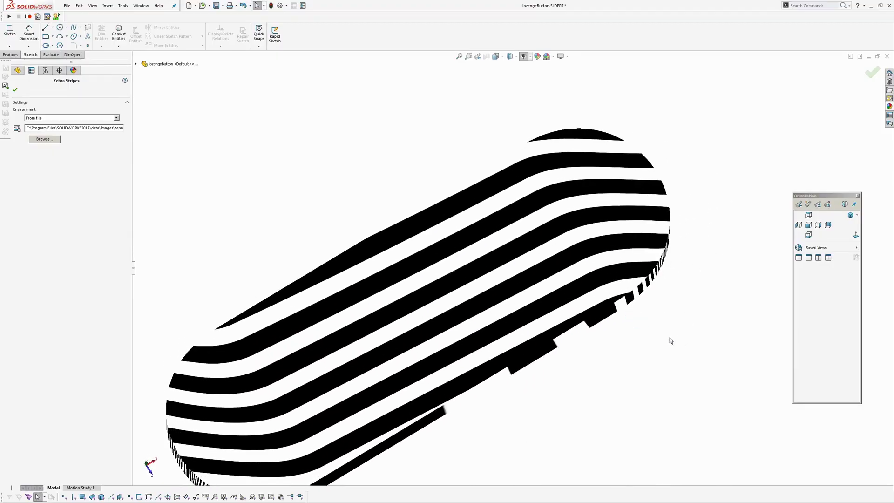
{"action": "scroll", "coordinate": [683, 260], "scroll_direction": "down", "scroll_amount": 2}
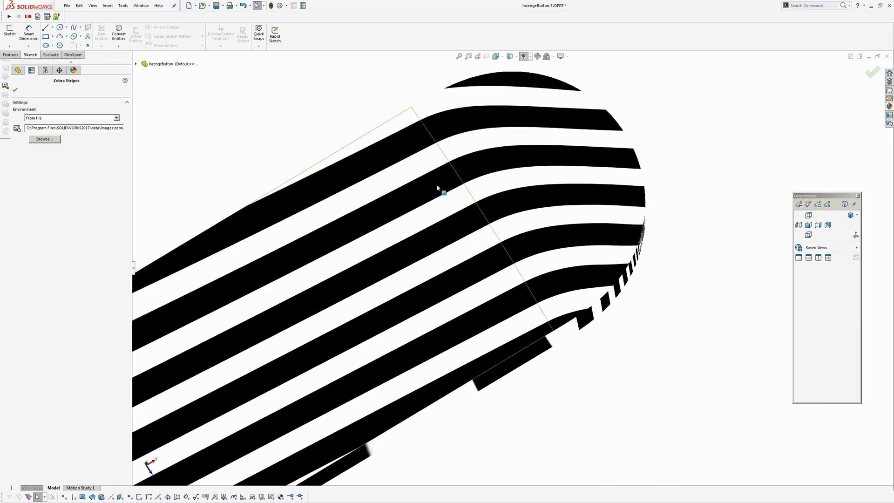
{"action": "scroll", "coordinate": [679, 255], "scroll_direction": "up", "scroll_amount": 2}
{"action": "key", "text": "Escape"}
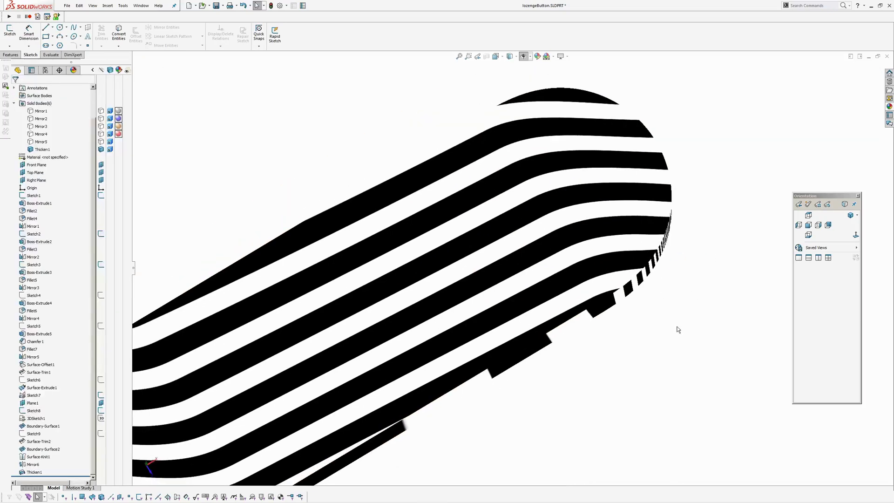
Show the Mirror5 plate body around the finished button and examine how the button sits in its recess.
{"action": "scroll", "coordinate": [678, 329], "scroll_direction": "up", "scroll_amount": 3}
{"action": "middle_click_drag", "start_coordinate": [605, 318], "coordinate": [591, 291]}
{"action": "scroll", "coordinate": [58, 177], "scroll_direction": "up", "scroll_amount": 2}
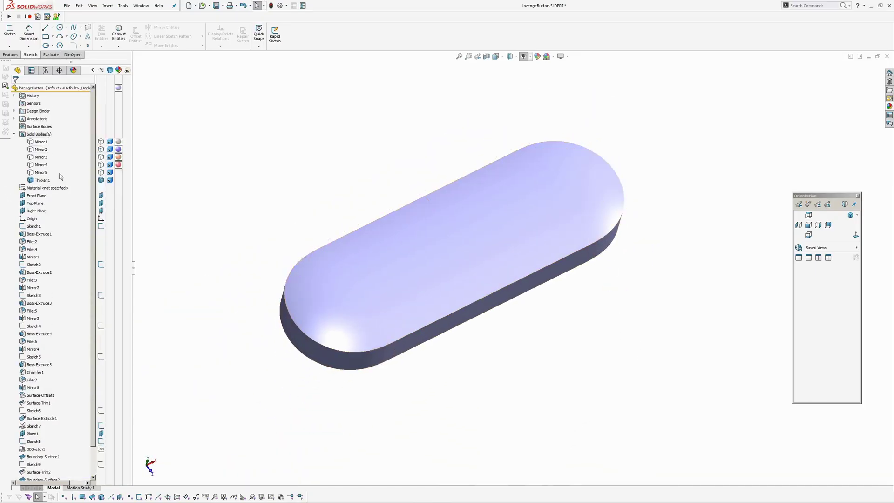
{"action": "left_click", "coordinate": [101, 173]}
{"action": "mouse_move", "coordinate": [379, 226]}
{"action": "middle_mouse_down"}
{"action": "mouse_move", "coordinate": [385, 217]}
{"action": "mouse_move", "coordinate": [340, 189]}
{"action": "mouse_move", "coordinate": [356, 221]}
{"action": "middle_mouse_up"}
{"action": "scroll", "coordinate": [603, 412], "scroll_direction": "up", "scroll_amount": 2}
{"action": "middle_click_drag", "start_coordinate": [604, 412], "coordinate": [632, 293]}
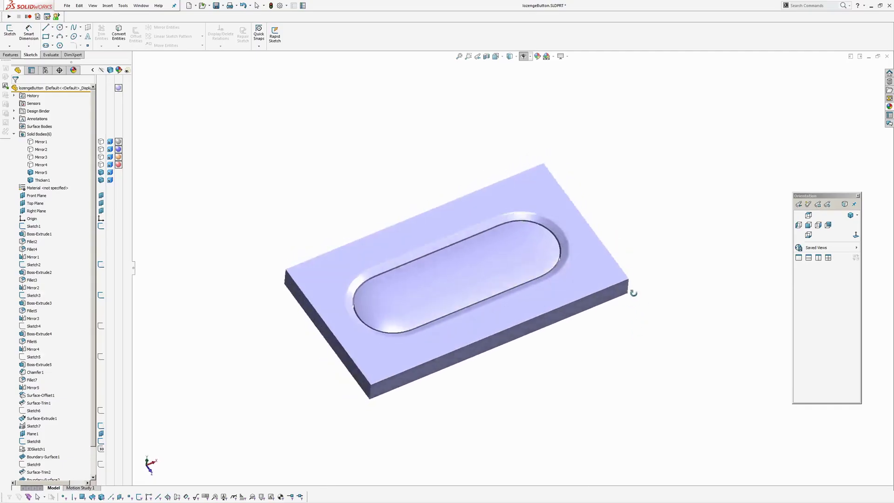
{"action": "middle_click_drag", "start_coordinate": [423, 414], "coordinate": [632, 355]}
{"action": "scroll", "coordinate": [596, 323], "scroll_direction": "down", "scroll_amount": 5}
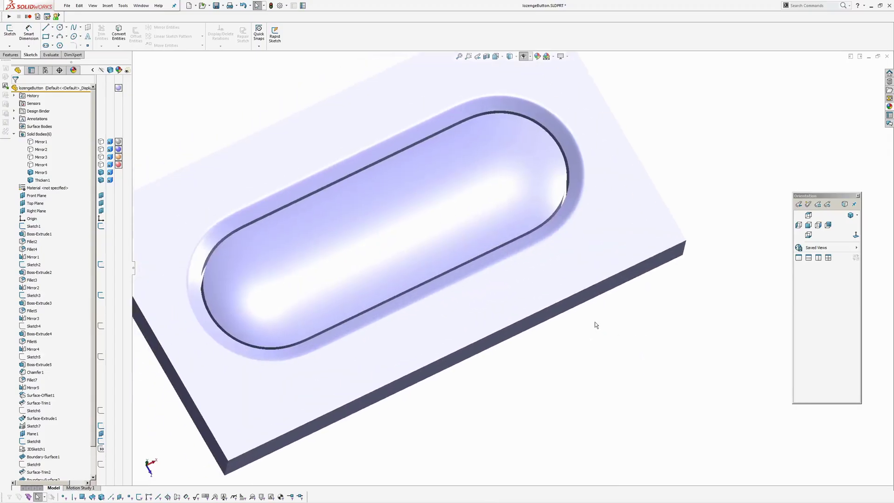
{"action": "middle_click_drag", "start_coordinate": [594, 323], "coordinate": [622, 358]}
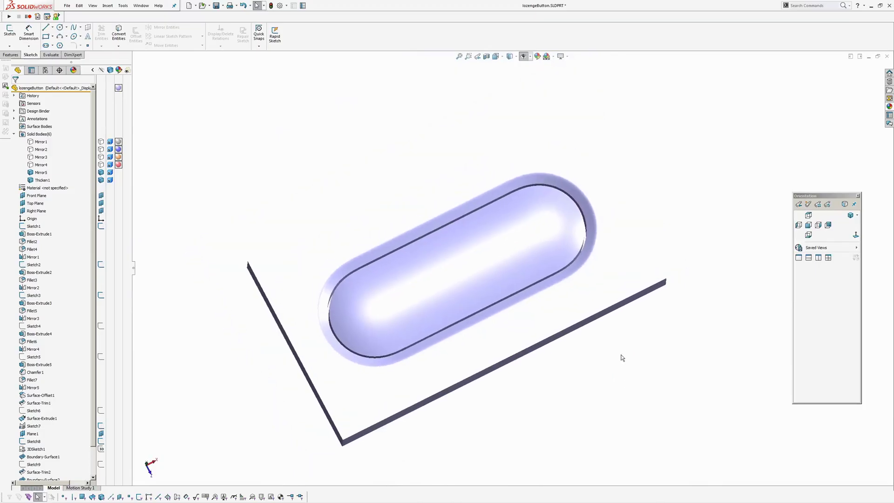
{"action": "middle_click_drag", "start_coordinate": [678, 357], "coordinate": [677, 338]}
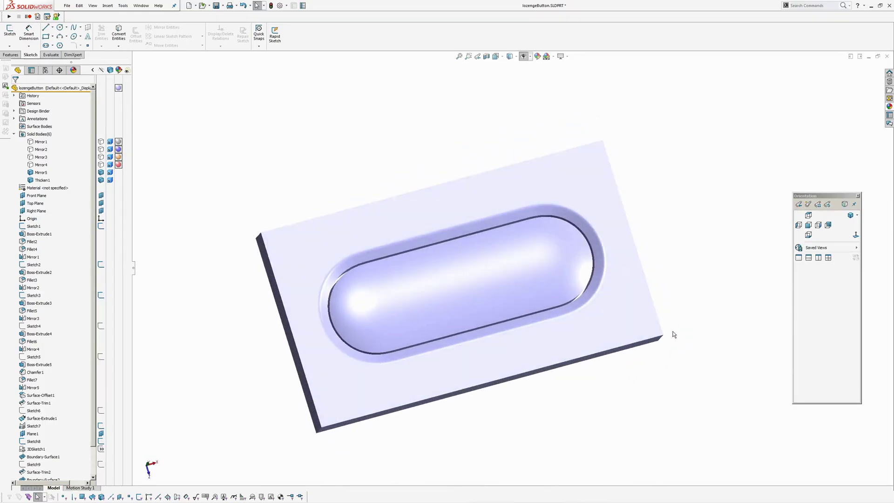